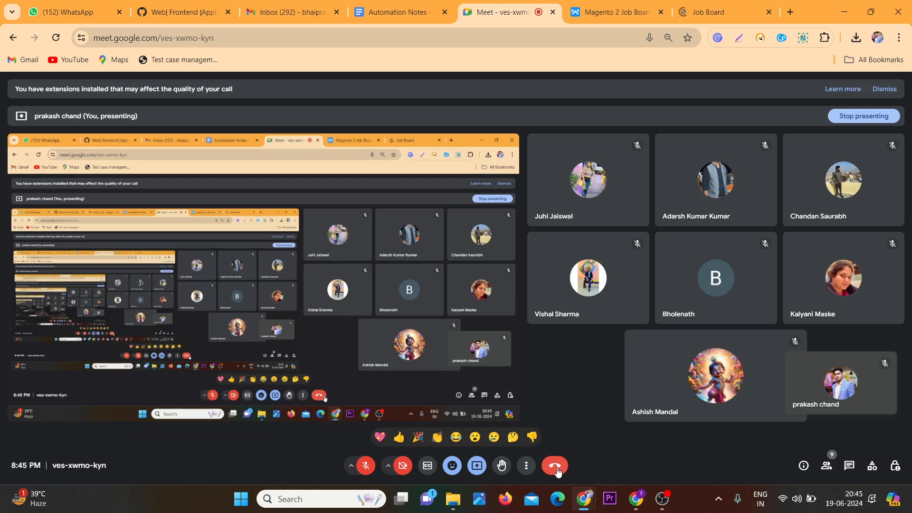
Unmute the microphone in the meeting
click(366, 467)
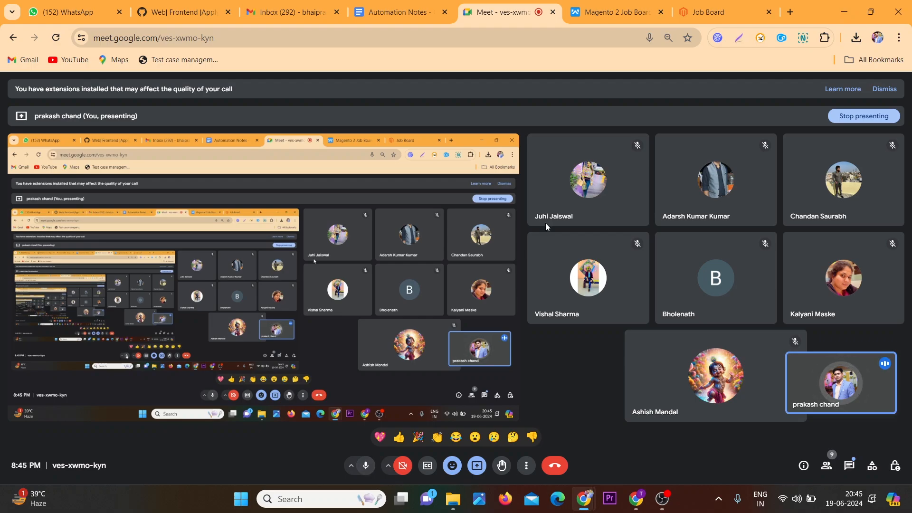
Open the Job Board admin demo in a new tab and return to the Job Board page
click(748, 6)
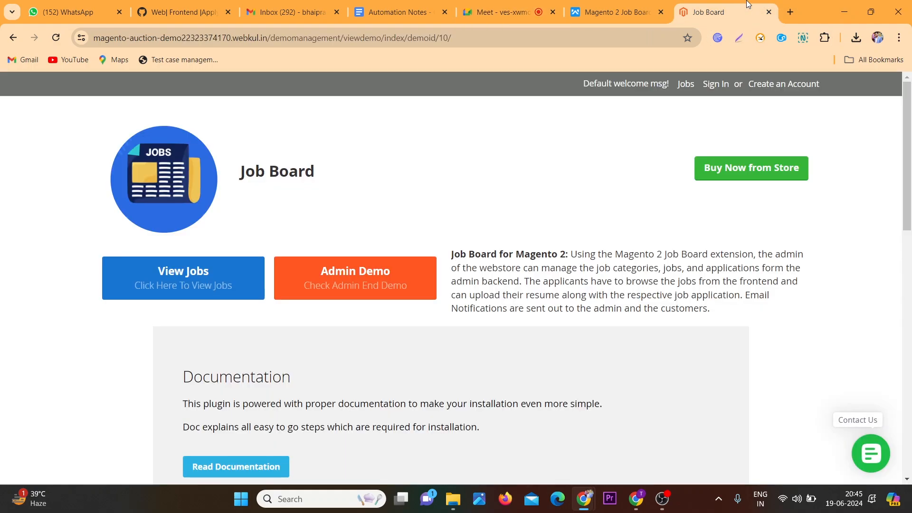
click(415, 261)
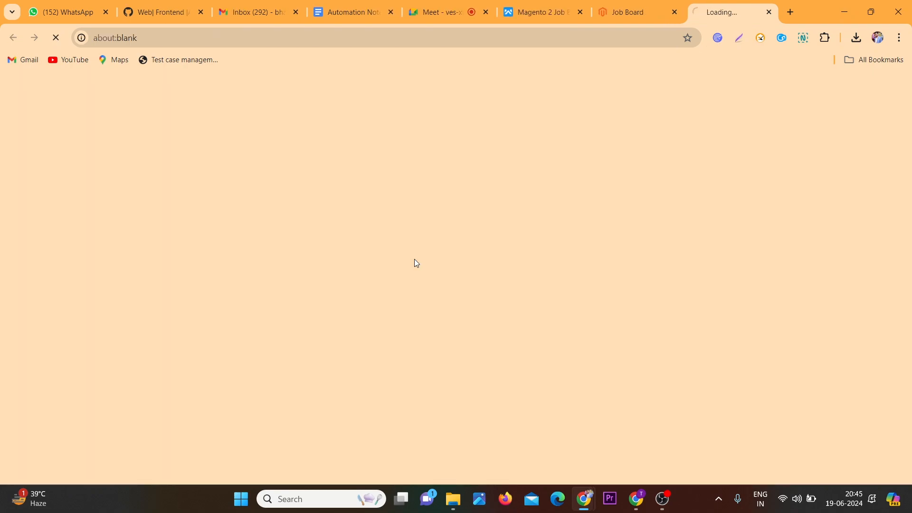
click(654, 6)
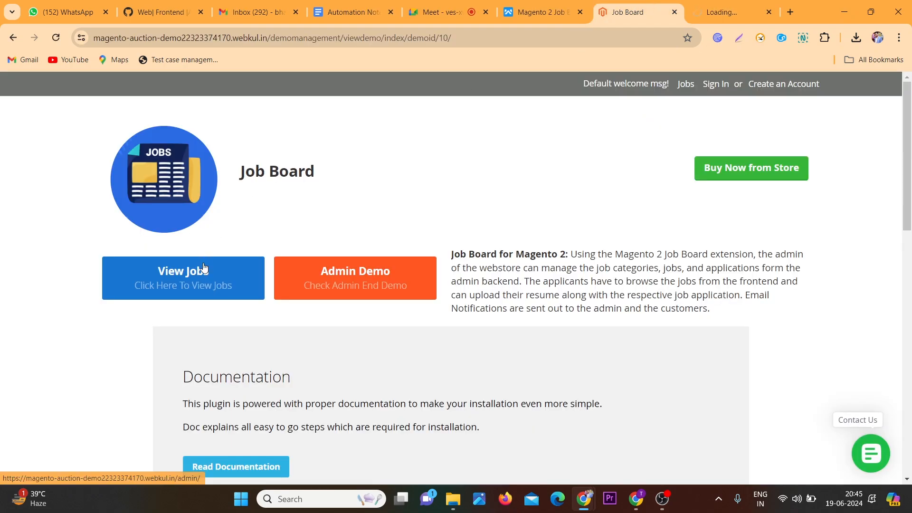
Open the job listings, view the Sr. Developer job details and close them
click(200, 291)
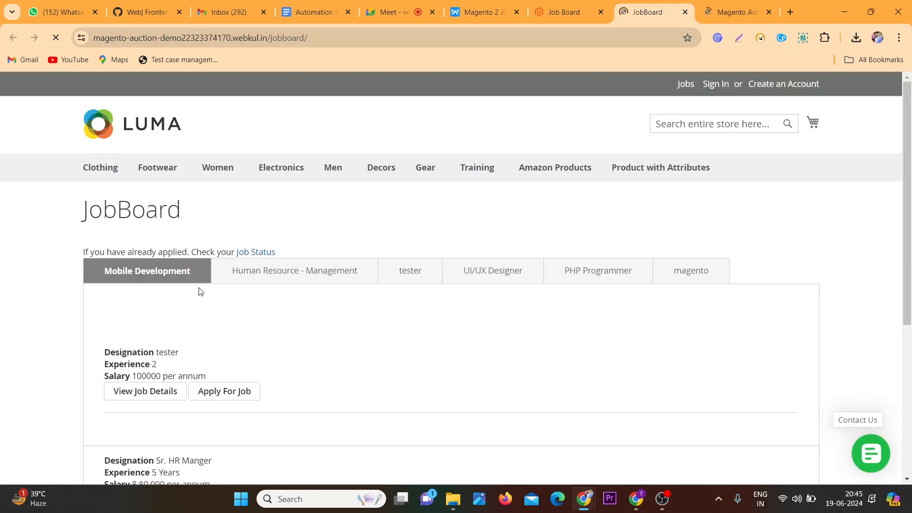
scroll(199, 292, down, 1)
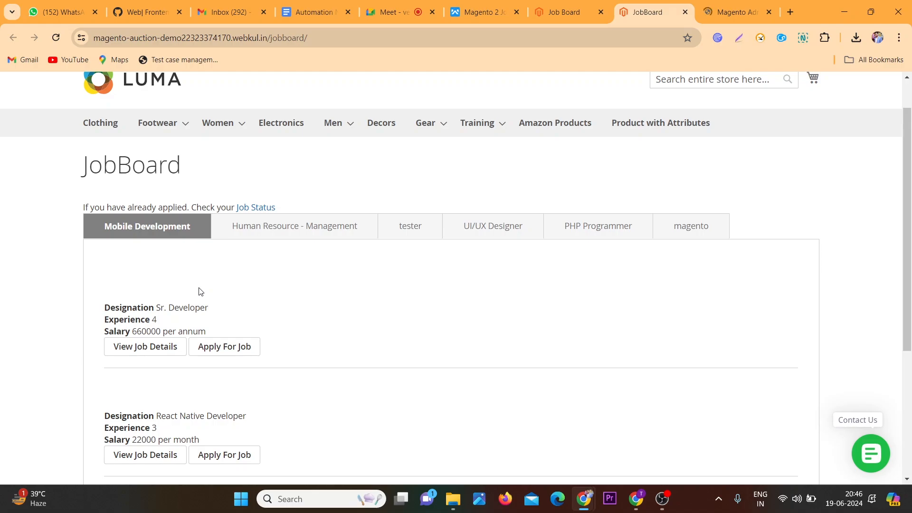
click(152, 349)
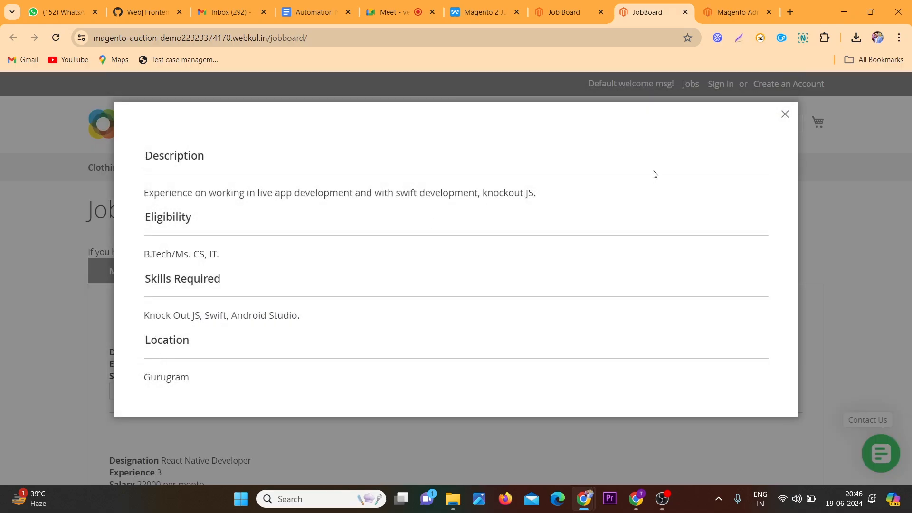
click(785, 115)
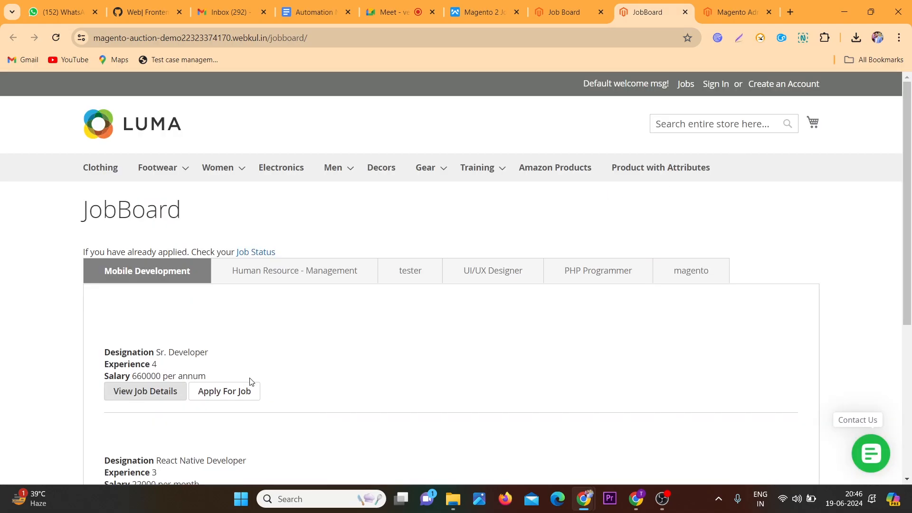
Open the Sr. Developer application form and review its fields from top to bottom
click(216, 391)
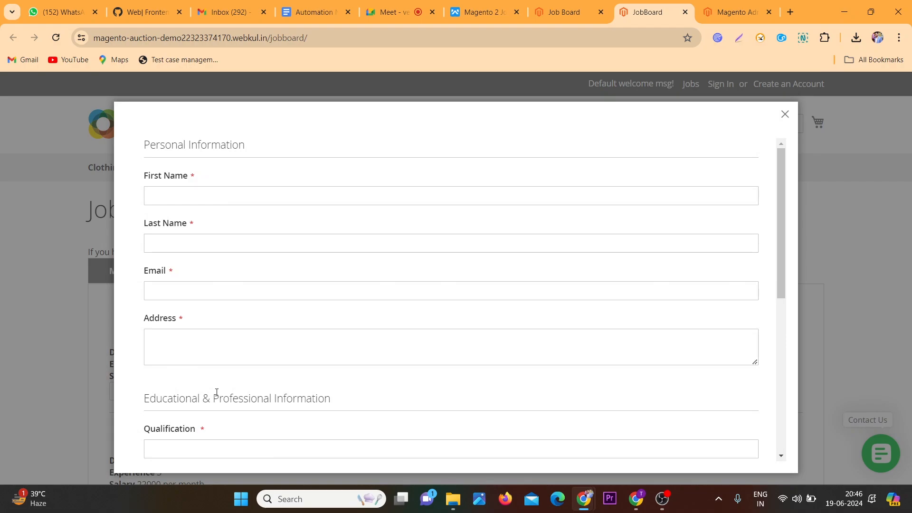
scroll(217, 392, down, 2)
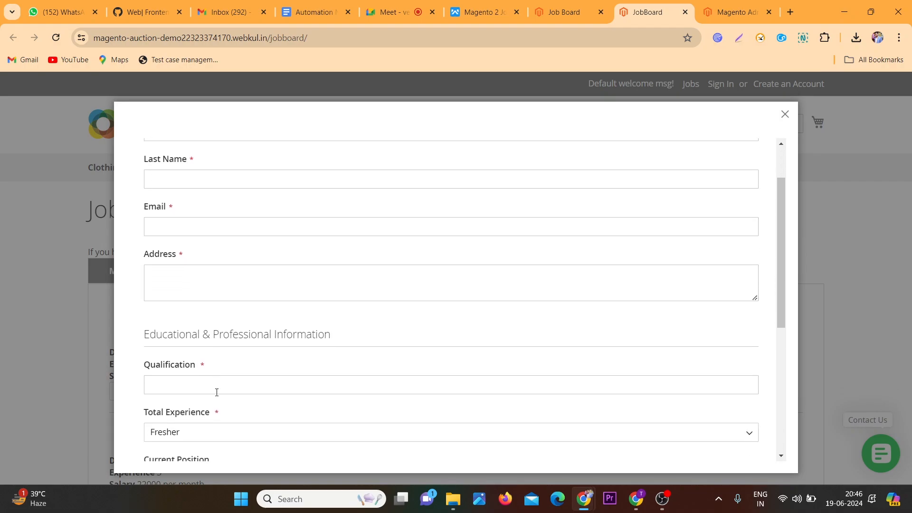
scroll(217, 392, down, 1)
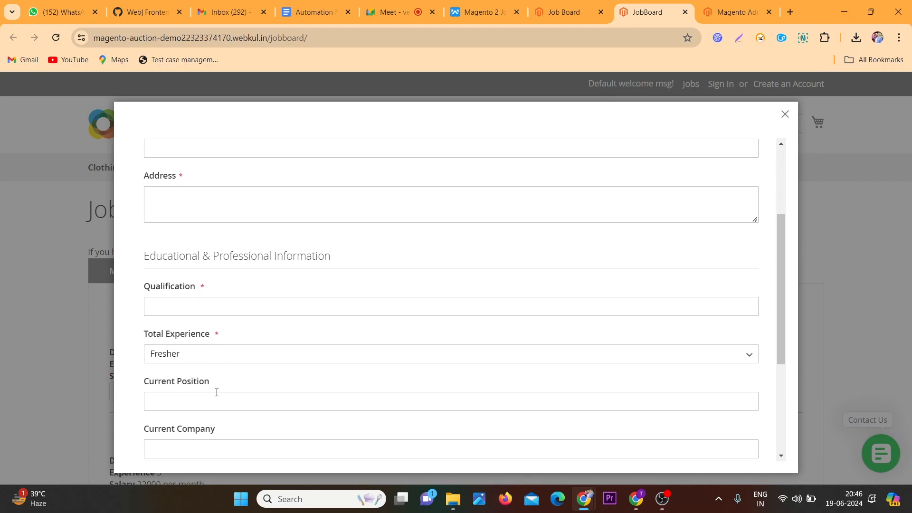
scroll(216, 392, down, 4)
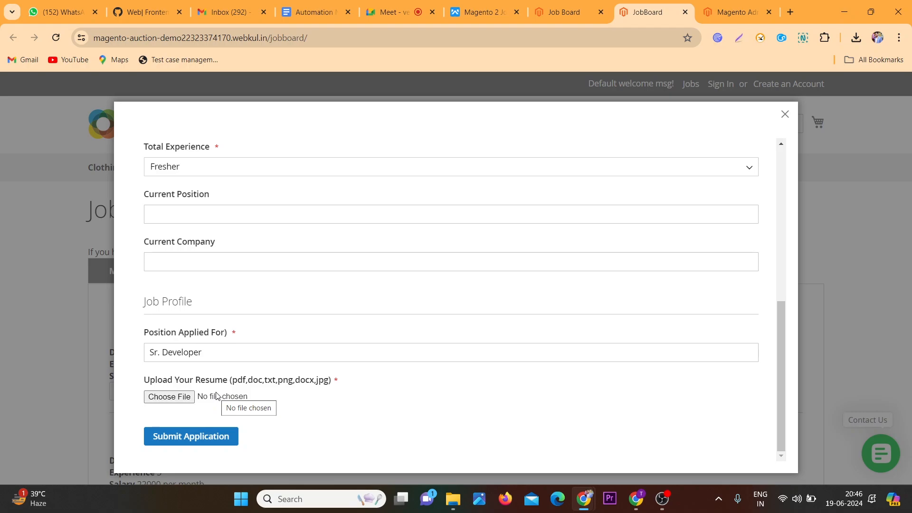
scroll(347, 308, up, 6)
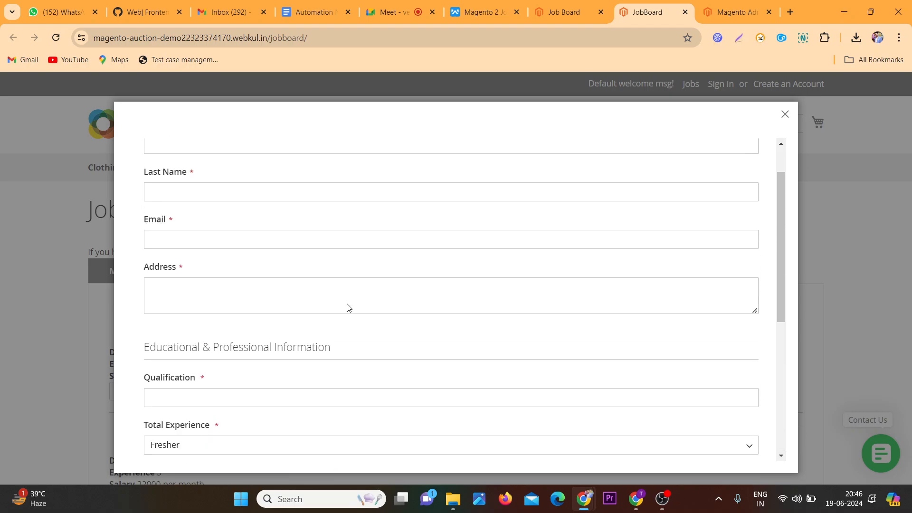
scroll(348, 307, up, 1)
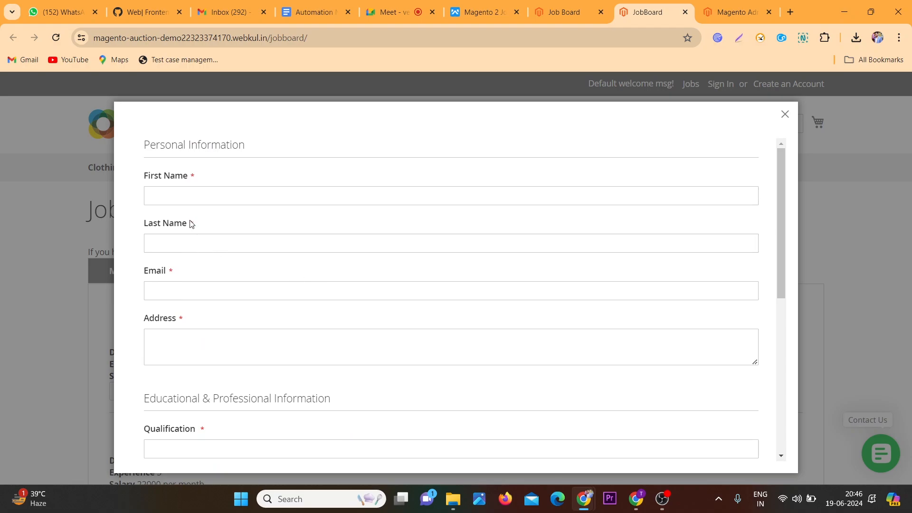
click(191, 182)
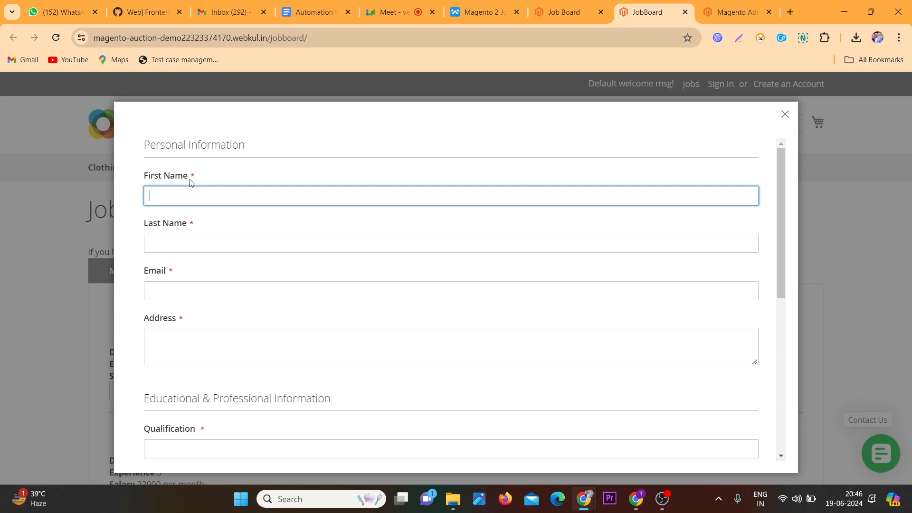
scroll(191, 182, down, 7)
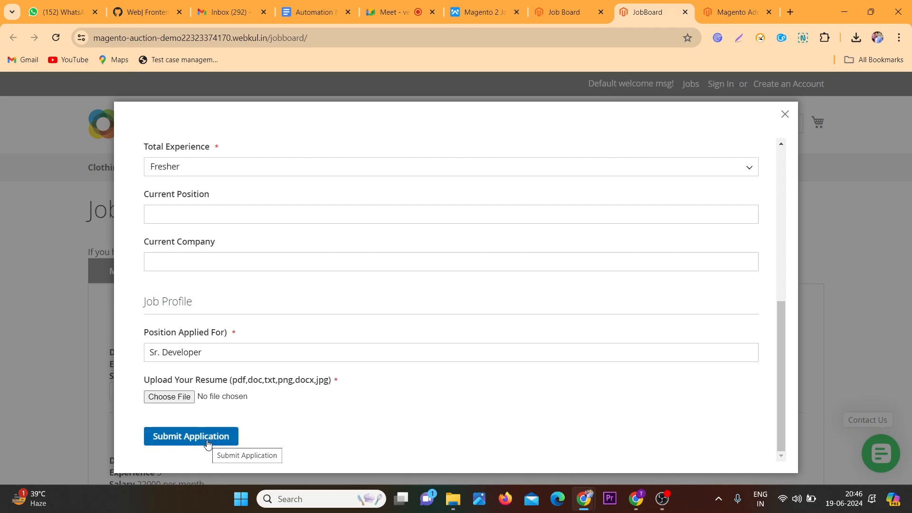
Admit the waiting participant to the meeting
click(408, 5)
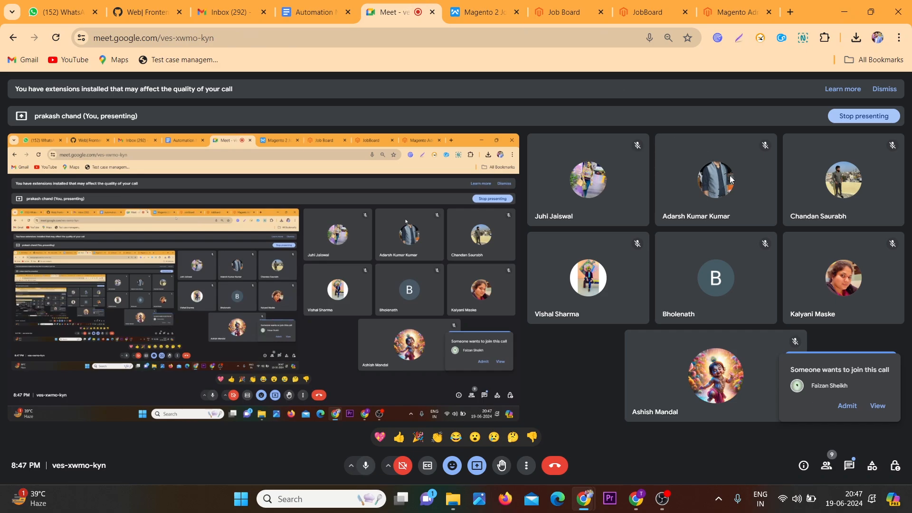
click(848, 412)
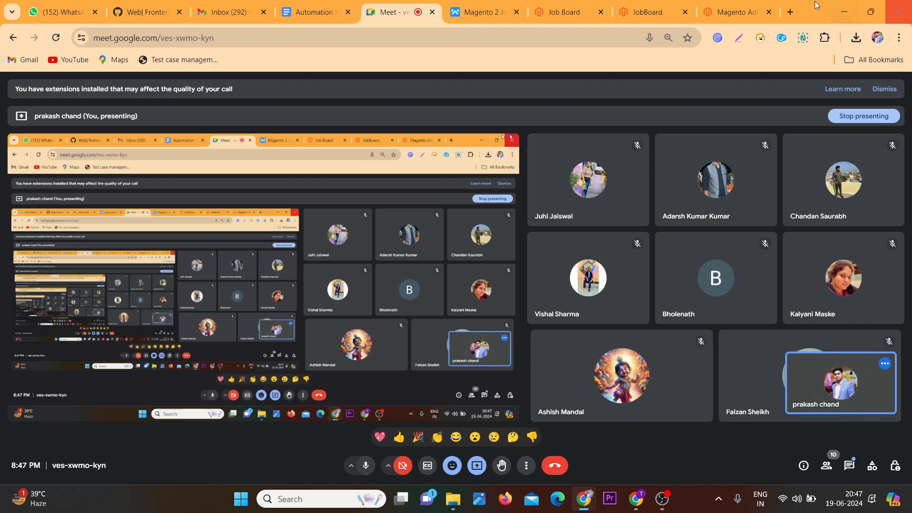
Submit the application form with all fields left empty
click(725, 6)
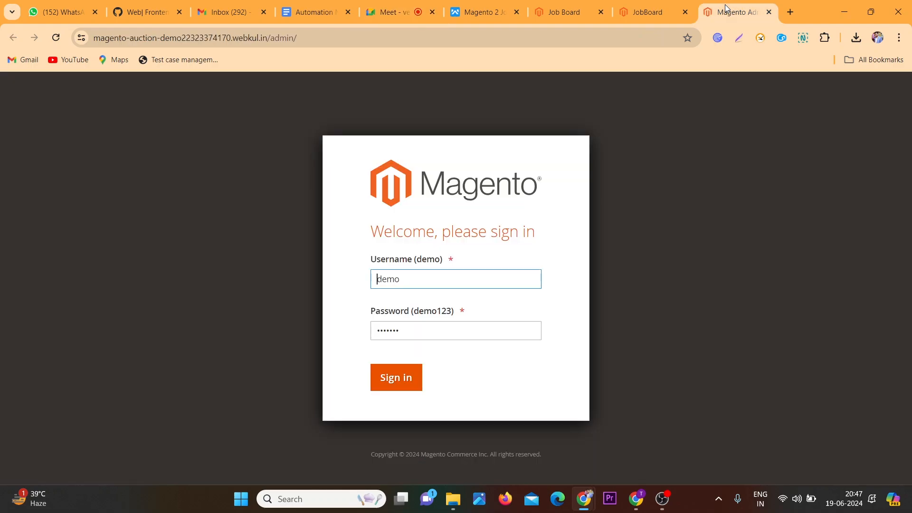
click(648, 11)
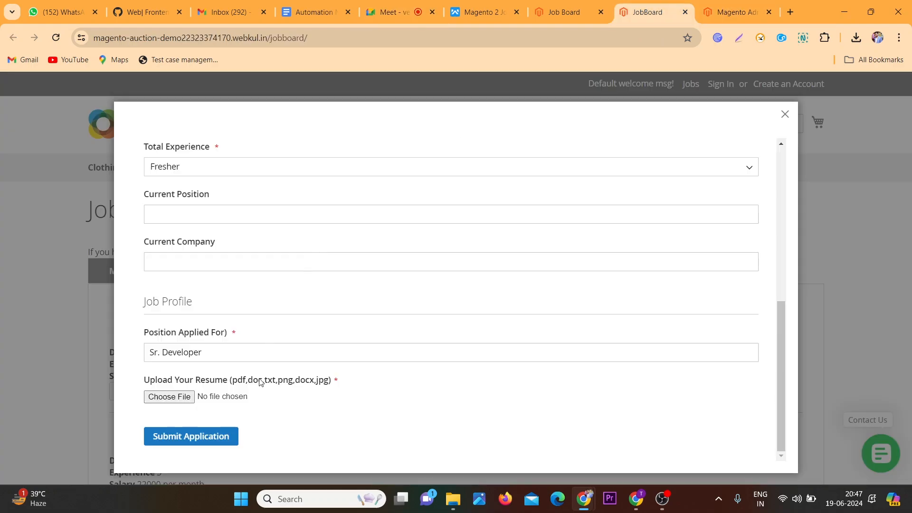
click(217, 436)
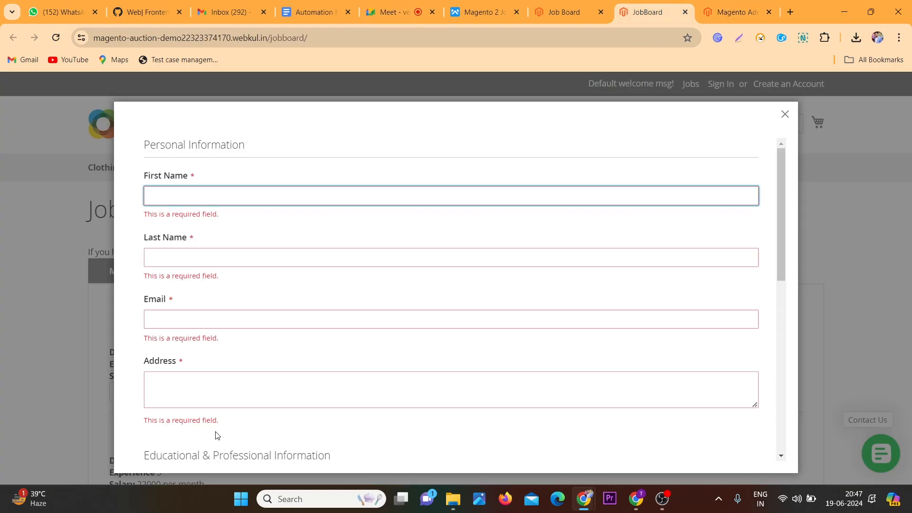
Admit the next waiting participant to the meeting
click(393, 16)
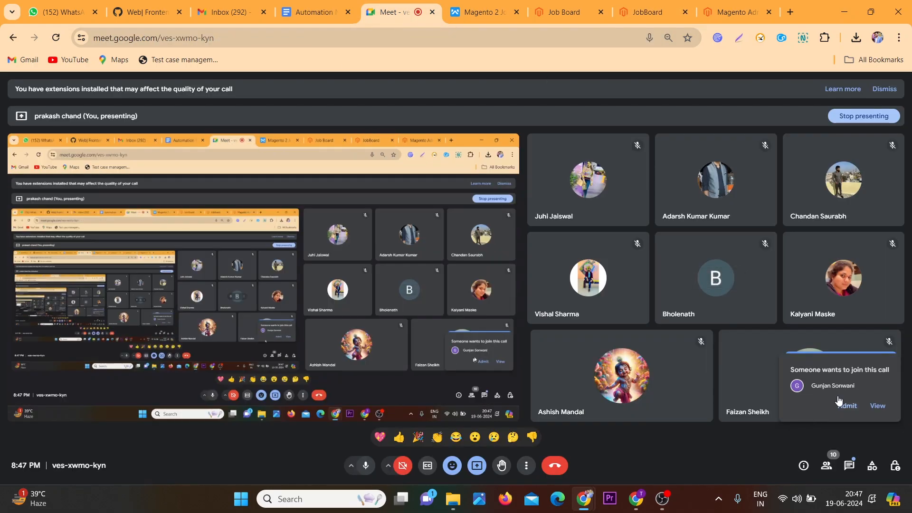
click(847, 406)
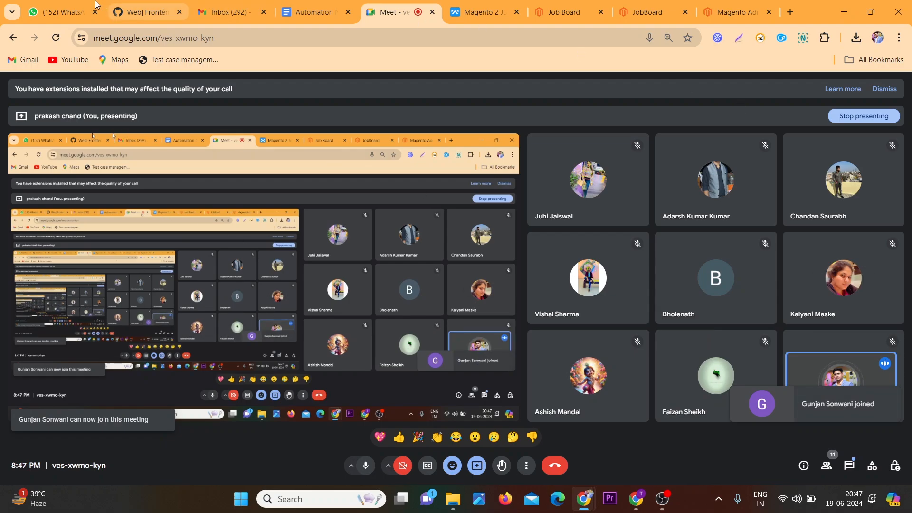
Send a group chat message mentioning a member followed by a question mark
click(72, 4)
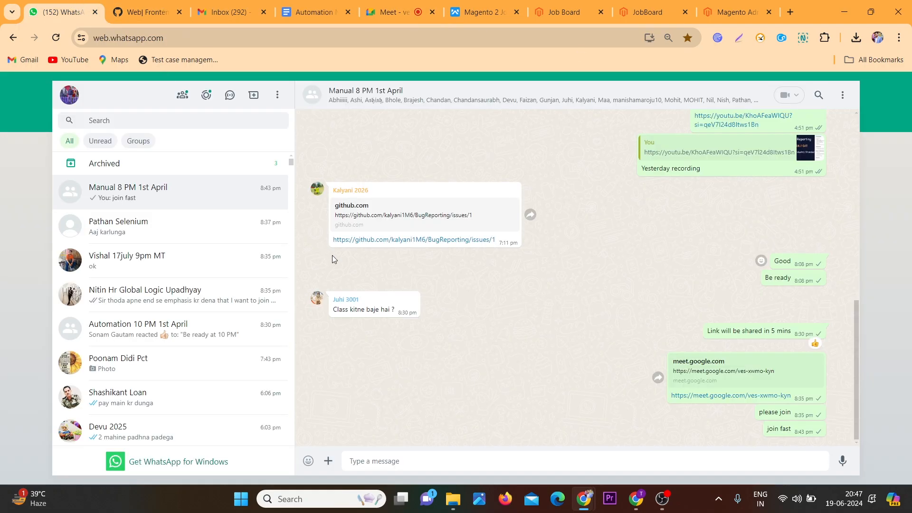
text(@sona)
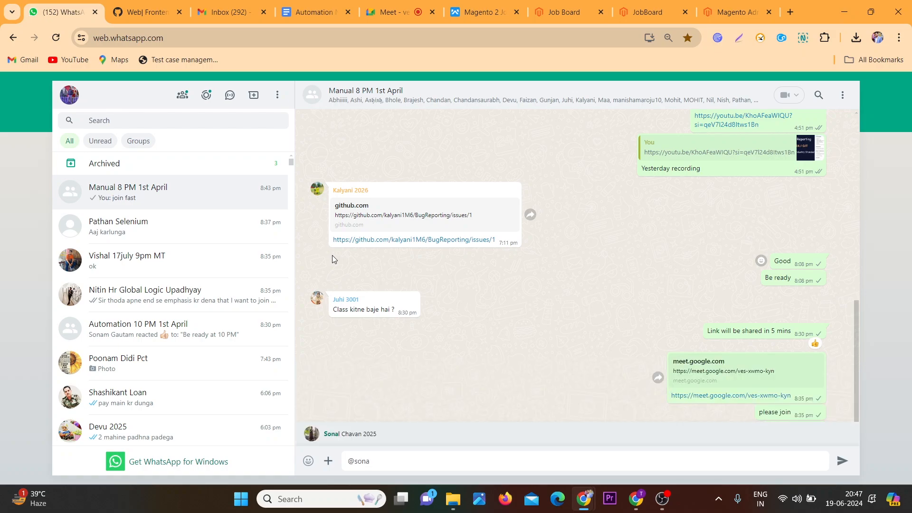
key(Return)
text(?)
key(Return)
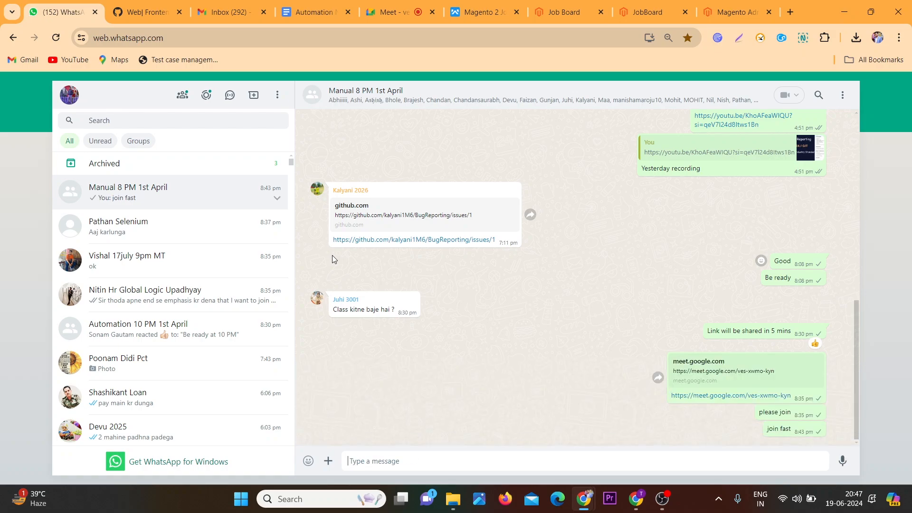
Admit the waiting participant from the people list and close the list
click(395, 12)
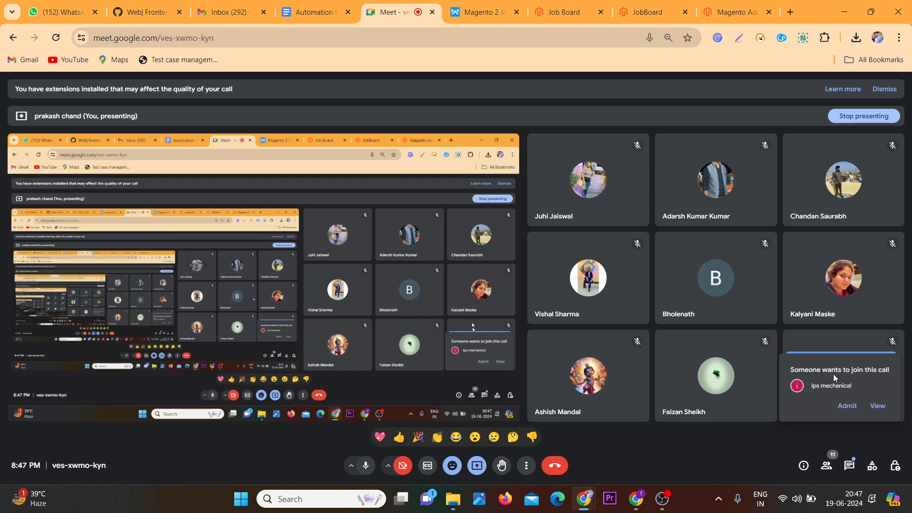
click(879, 408)
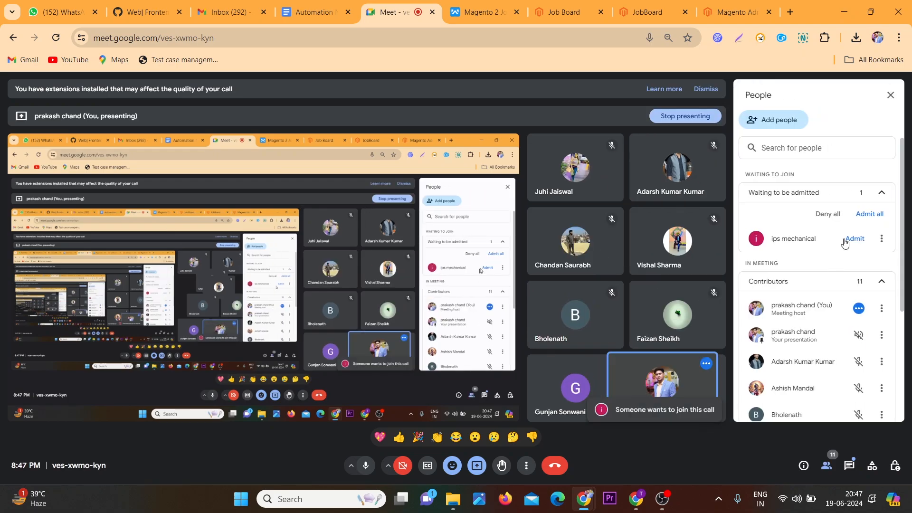
click(846, 242)
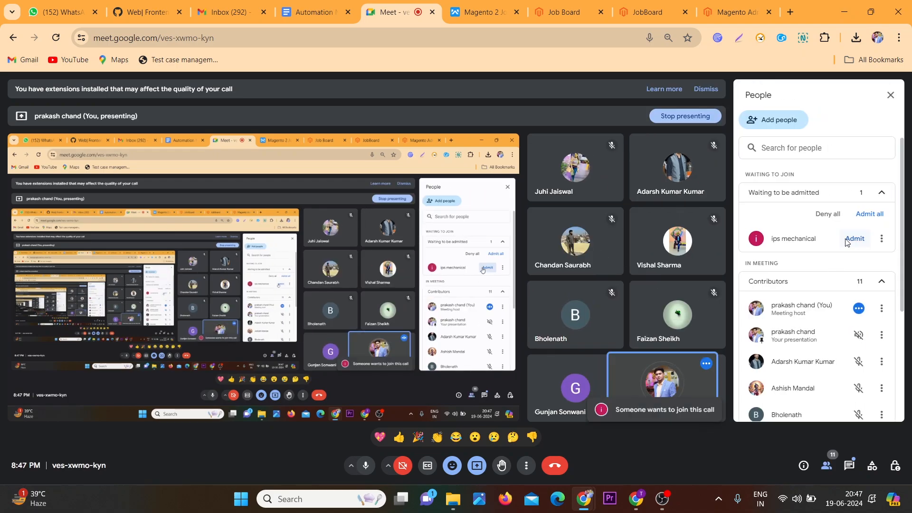
click(890, 95)
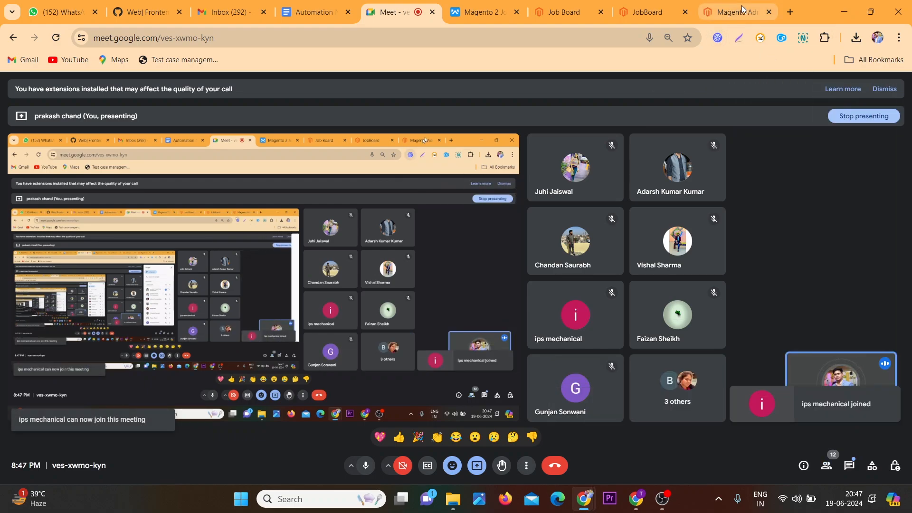
Examine the required-field validation messages throughout the application form
click(640, 5)
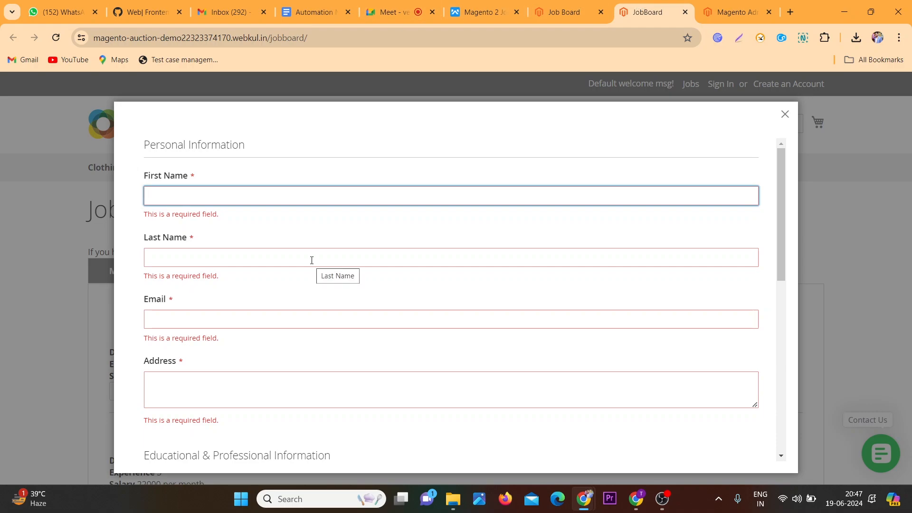
scroll(311, 260, up, 3)
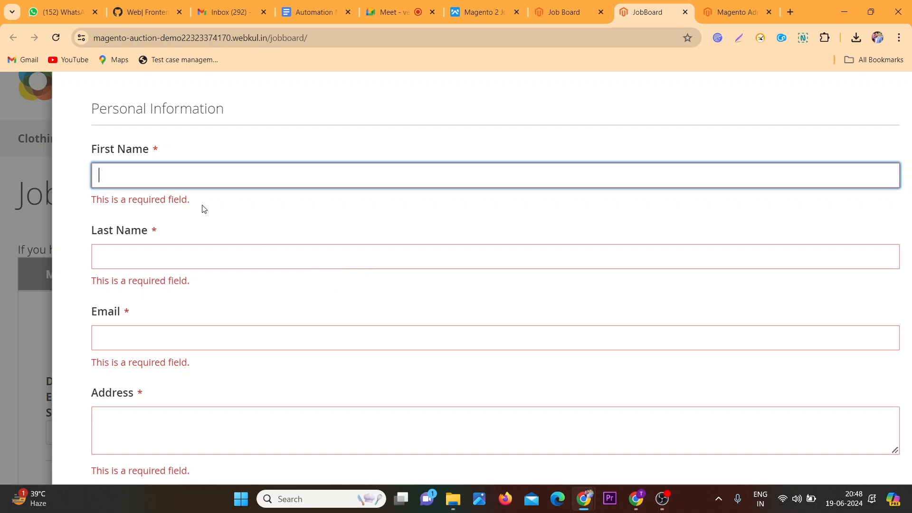
drag(202, 208, 91, 206)
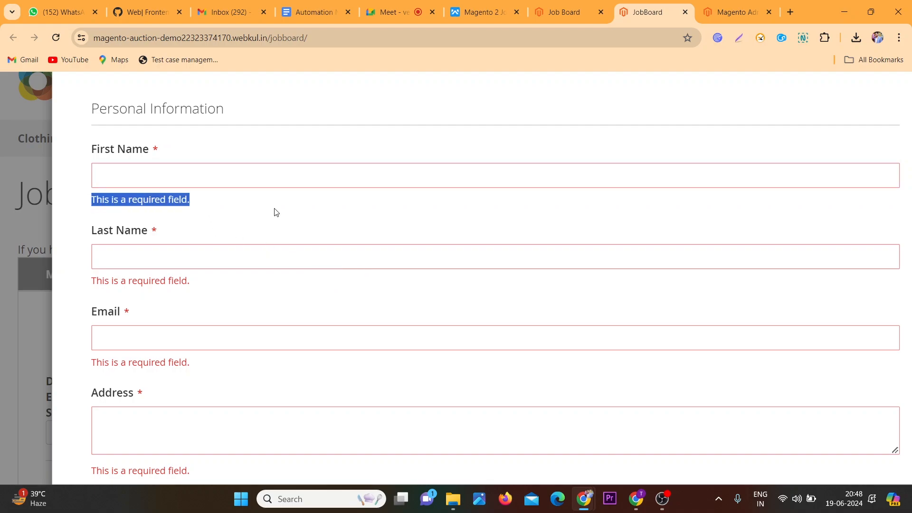
scroll(274, 209, down, 3)
click(361, 177)
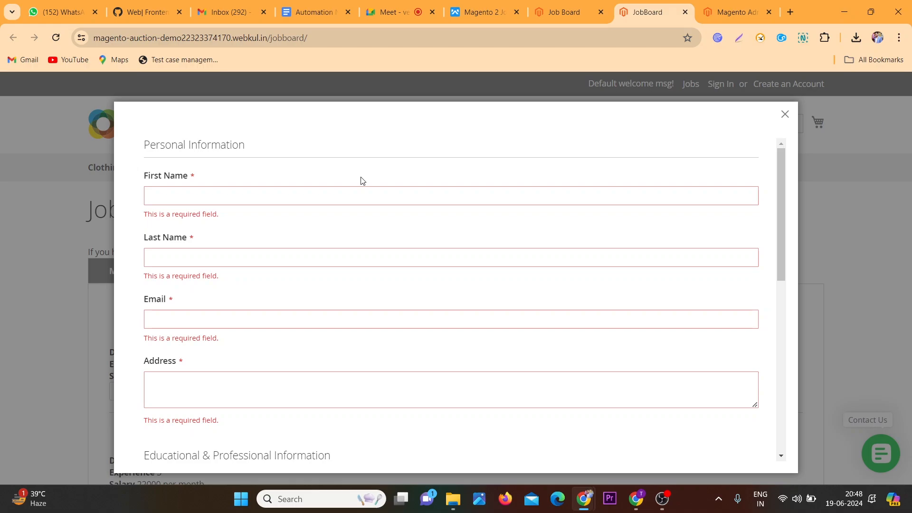
scroll(362, 181, down, 9)
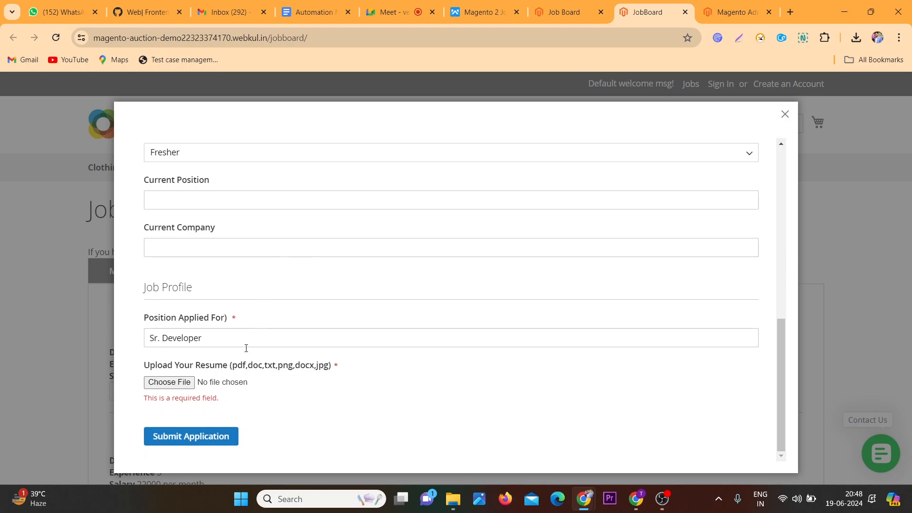
Submit the application form and highlight the First Name required-field message
click(221, 442)
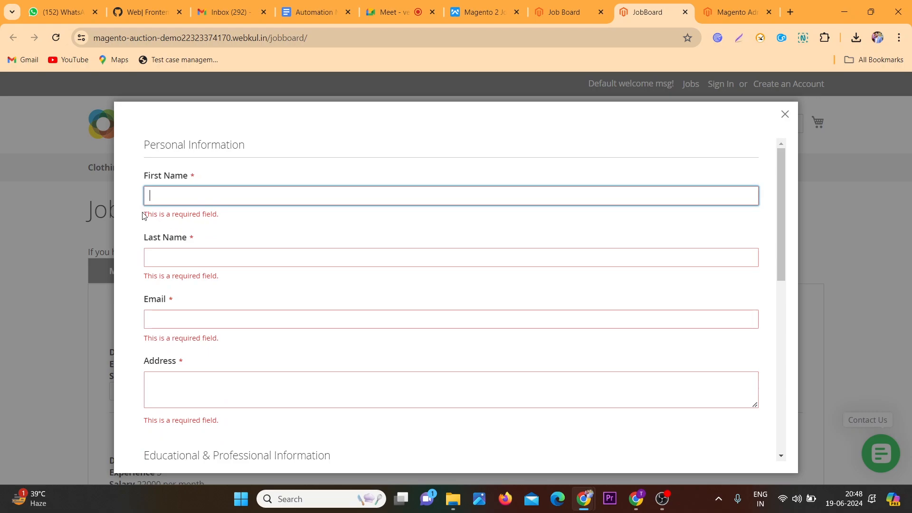
drag(144, 215, 225, 221)
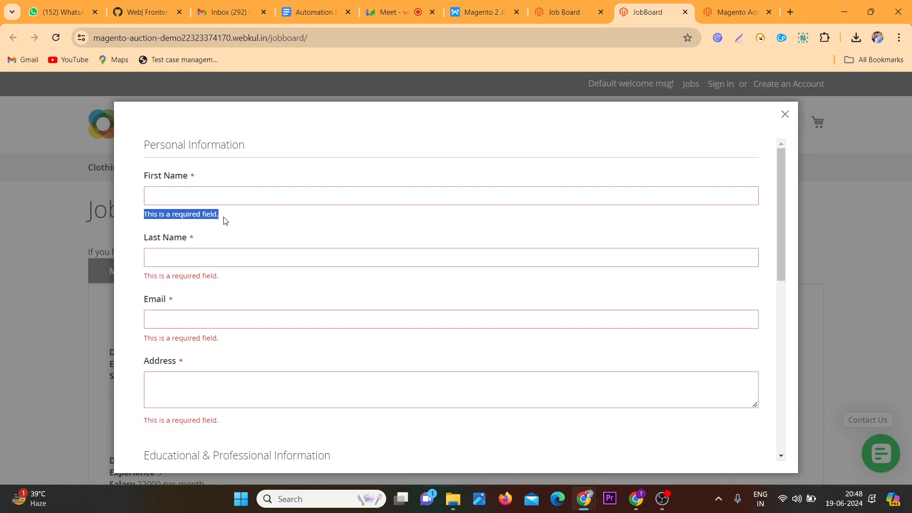
Switch to the Magento admin tab, sign in, and dismiss the browser's password prompts
click(727, 8)
click(420, 382)
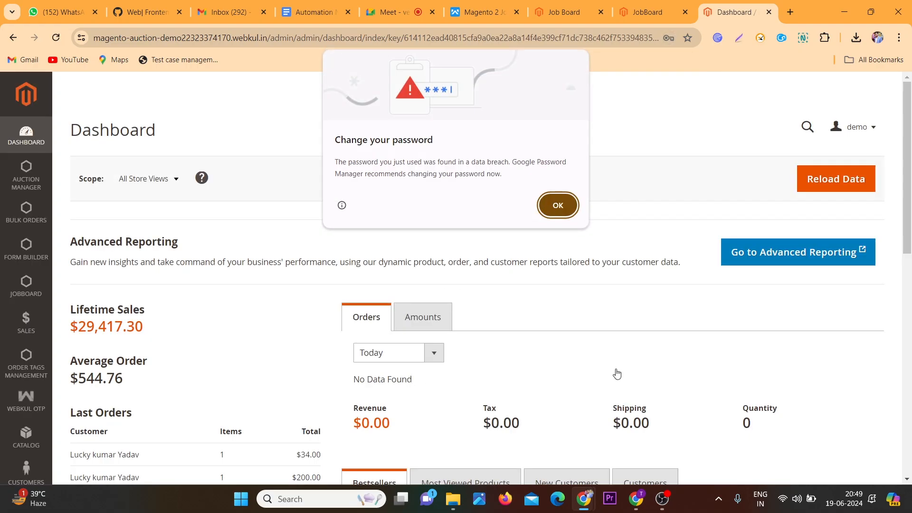
click(557, 206)
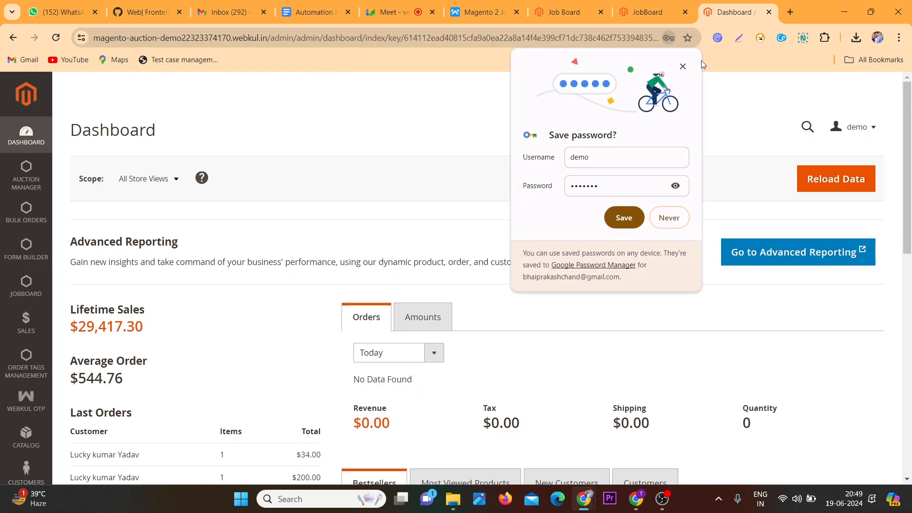
click(682, 66)
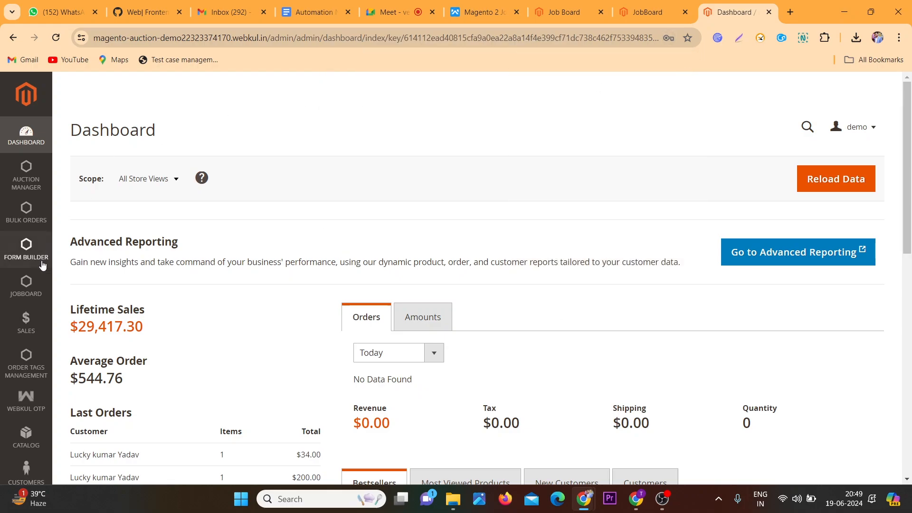
Open Manage Jobs under the JobBoard admin section
click(26, 286)
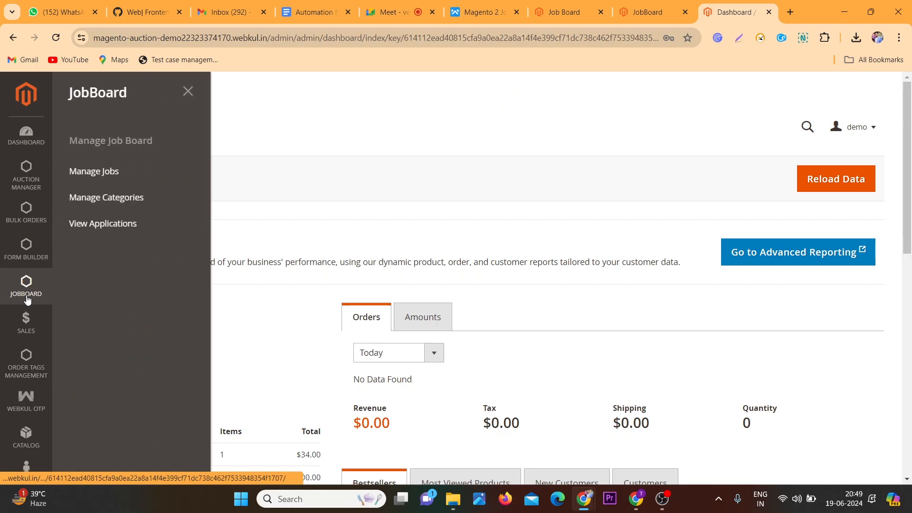
click(122, 173)
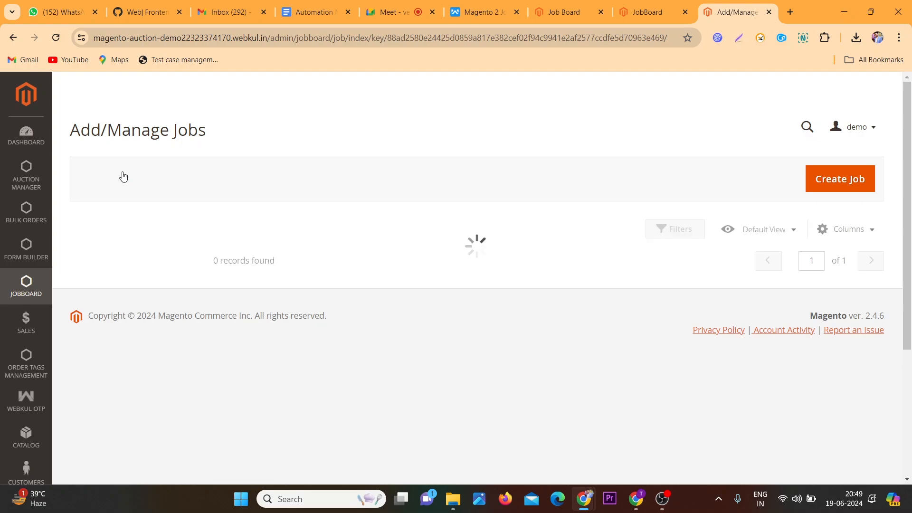
scroll(123, 177, down, 2)
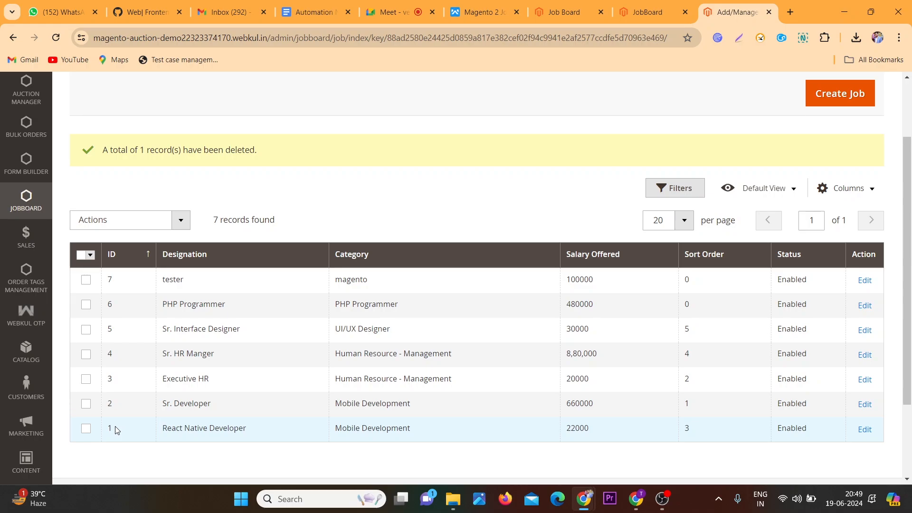
Sort the jobs grid by ID, Designation, Category and Salary Offered in turn
click(138, 262)
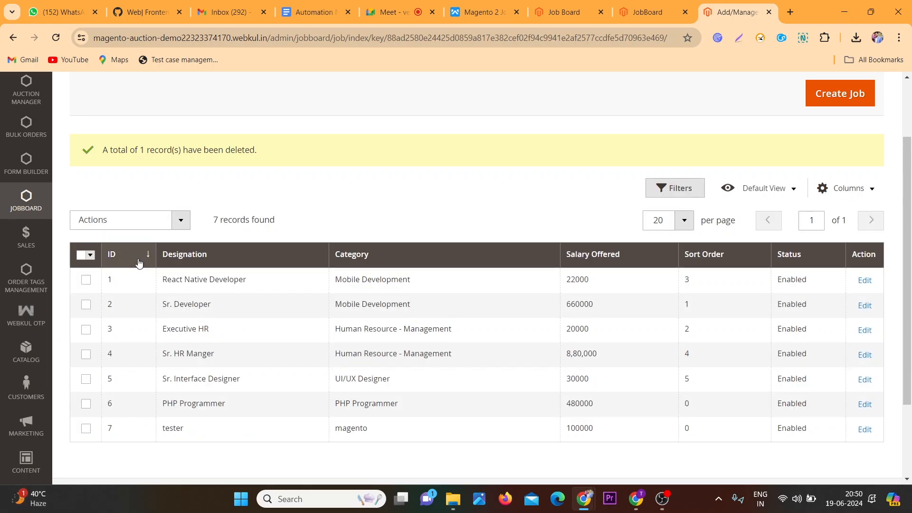
click(234, 259)
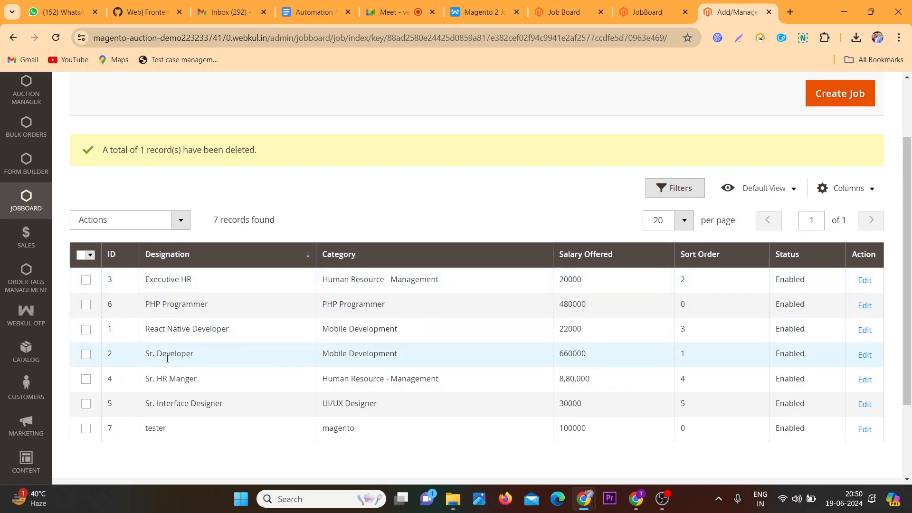
click(337, 255)
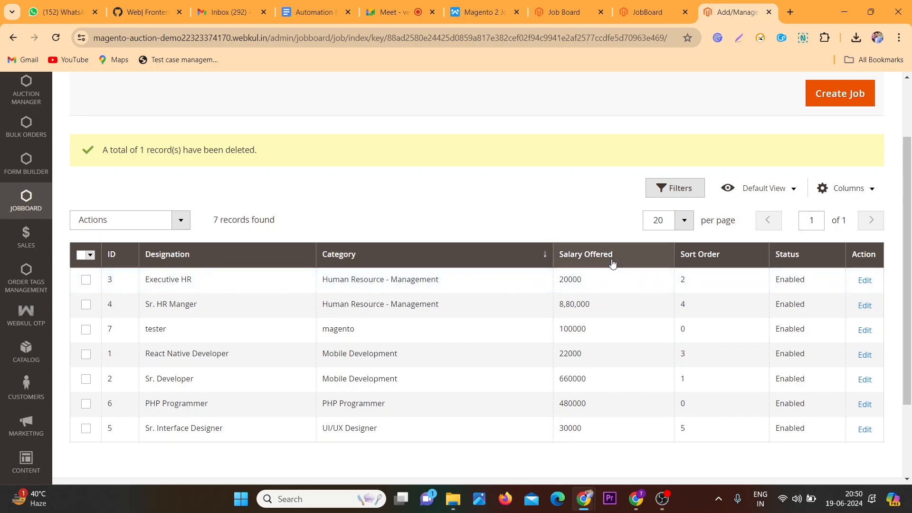
click(612, 259)
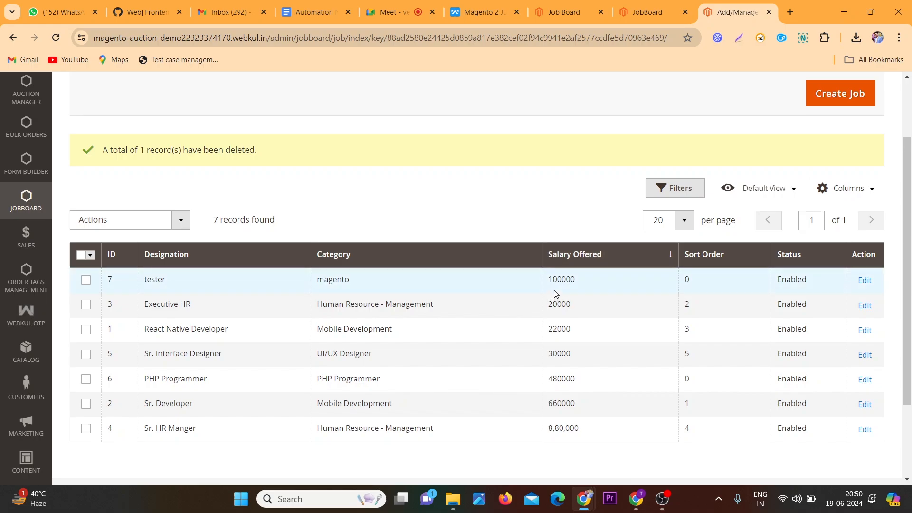
Toggle the Salary Offered sort order and compare the salary values in the grid
scroll(561, 286, up, 1)
scroll(561, 286, up, 2)
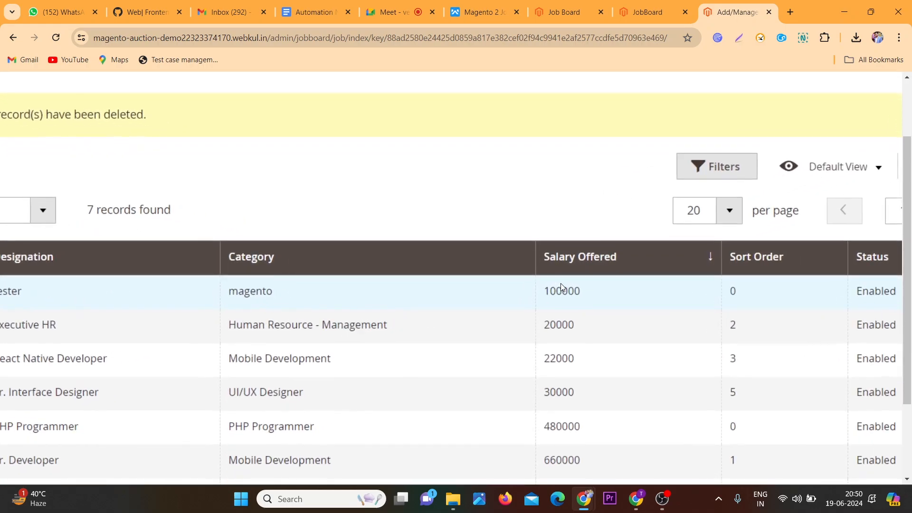
scroll(594, 256, down, 2)
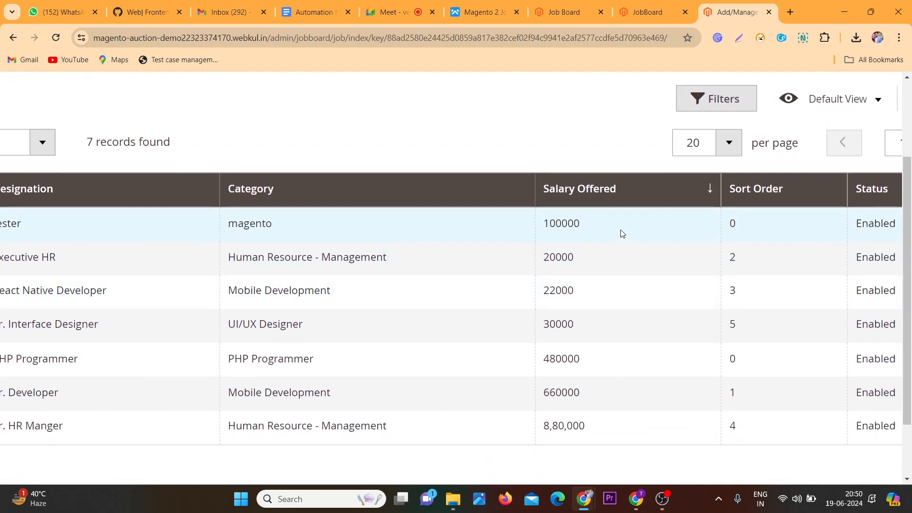
click(649, 203)
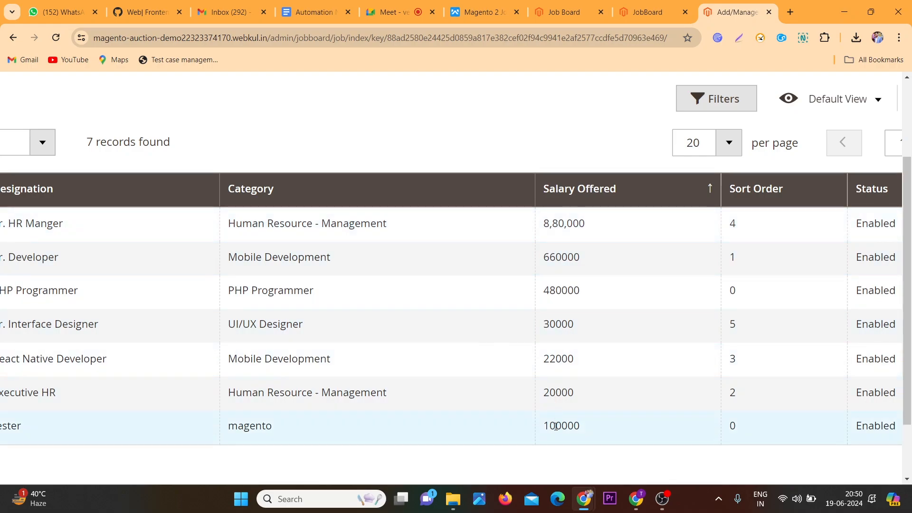
drag(556, 426, 571, 424)
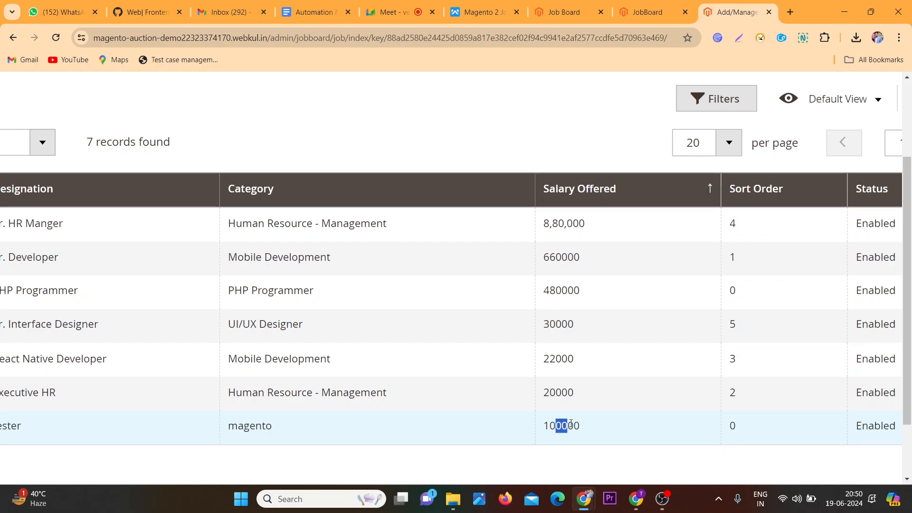
click(555, 396)
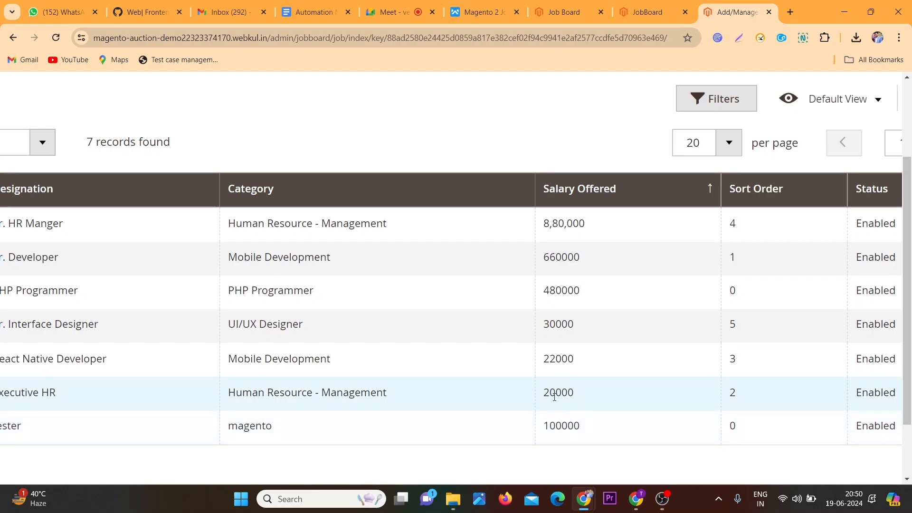
drag(554, 397, 568, 394)
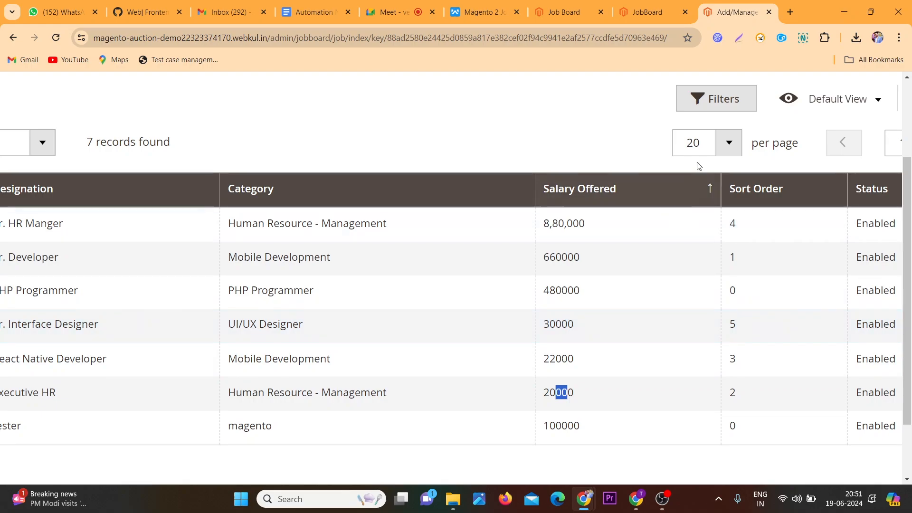
click(696, 194)
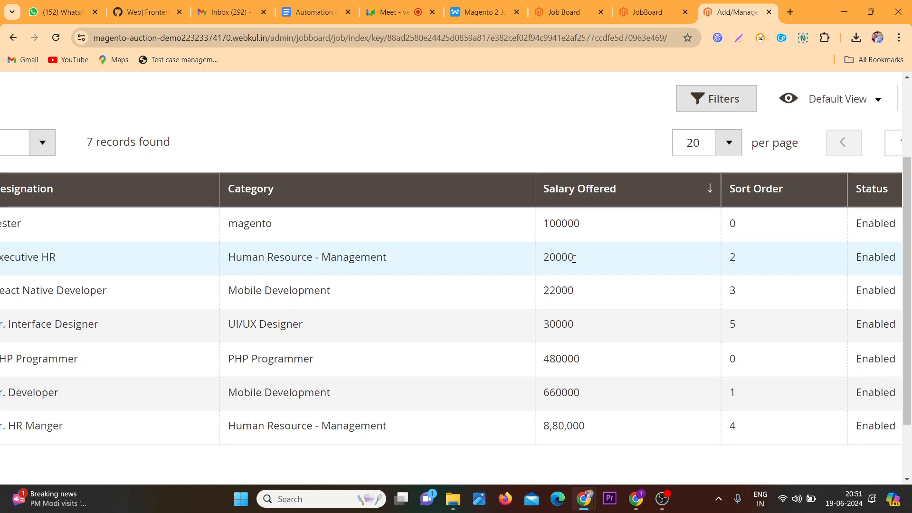
Sort the jobs grid by Sort Order in both directions, then by Status
click(831, 190)
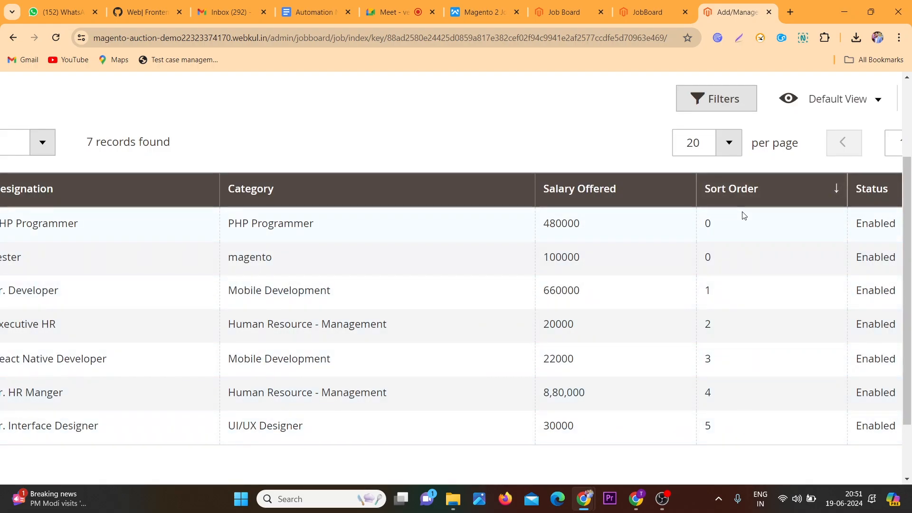
click(824, 193)
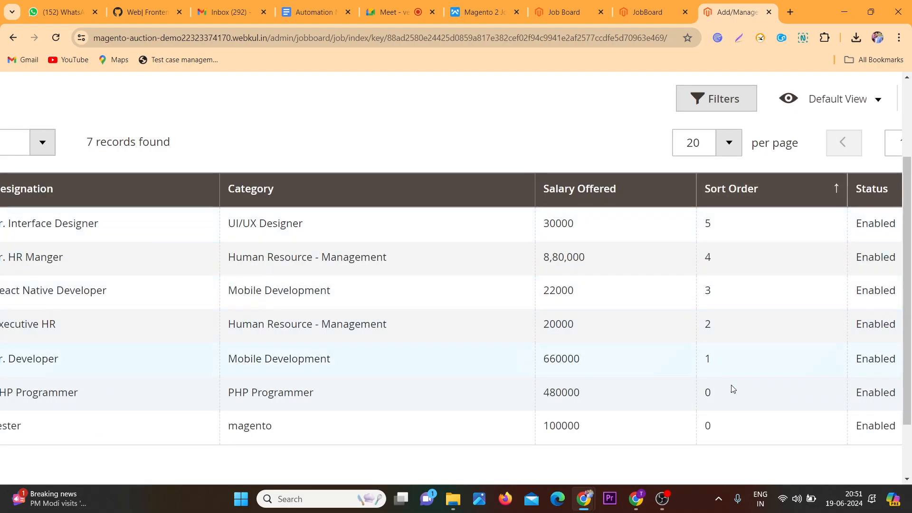
key(ctrl+minus)
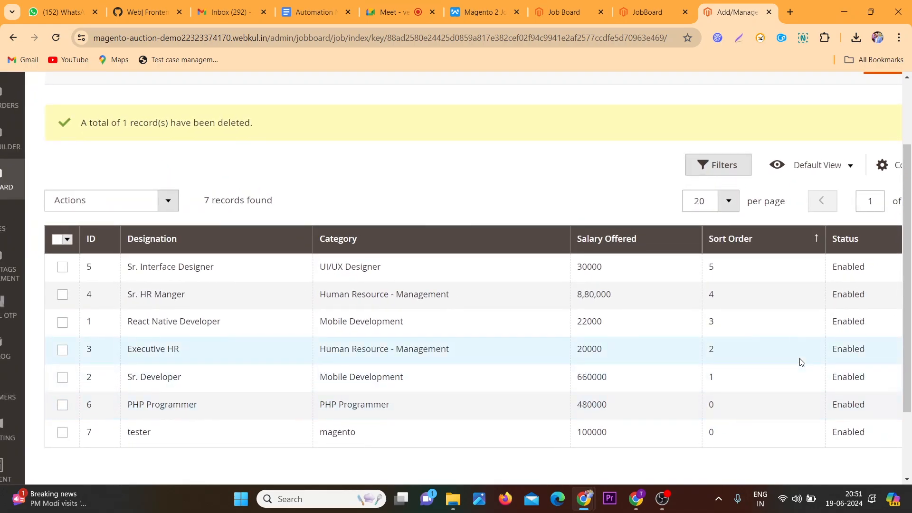
scroll(802, 363, right, 3)
click(827, 239)
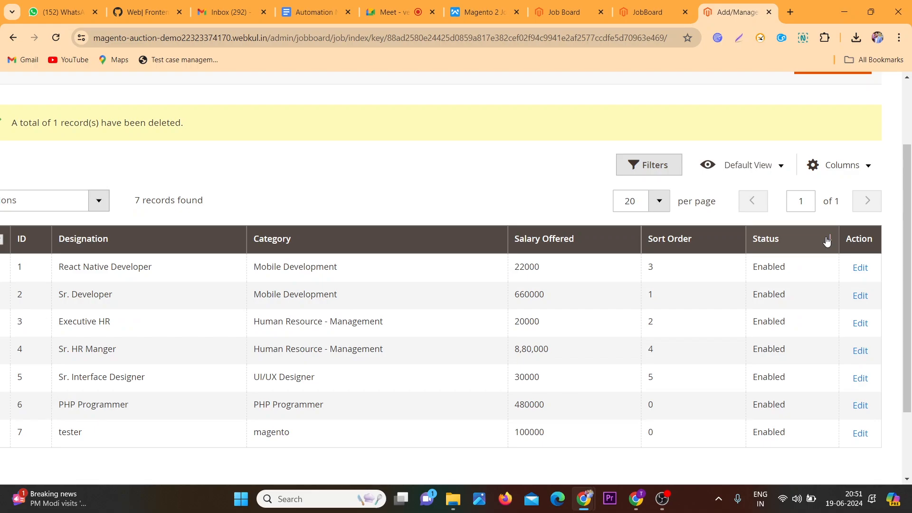
click(827, 240)
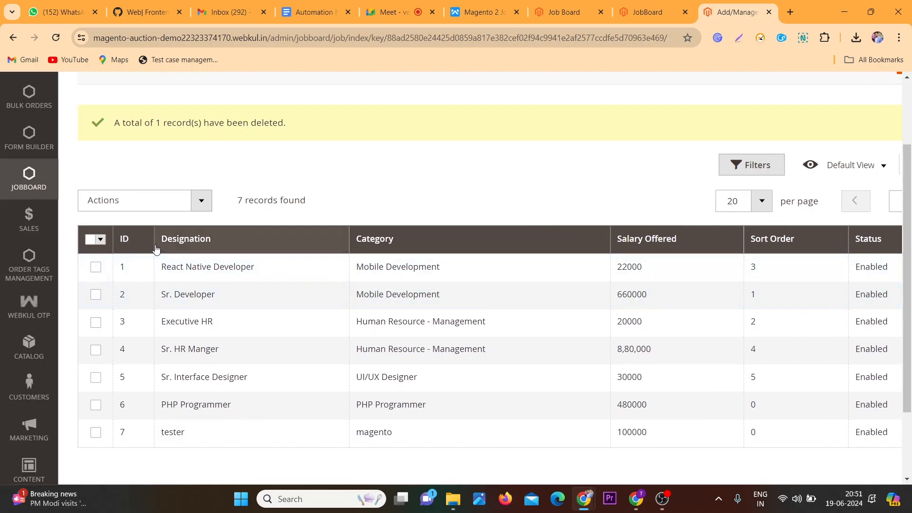
Disable the React Native Developer and Sr. Developer jobs using the grid's mass Actions
click(95, 266)
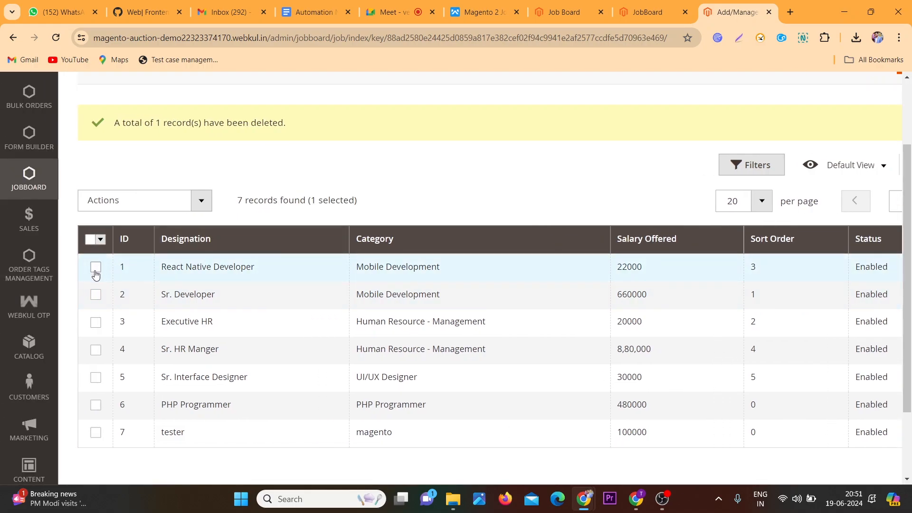
click(95, 294)
click(165, 198)
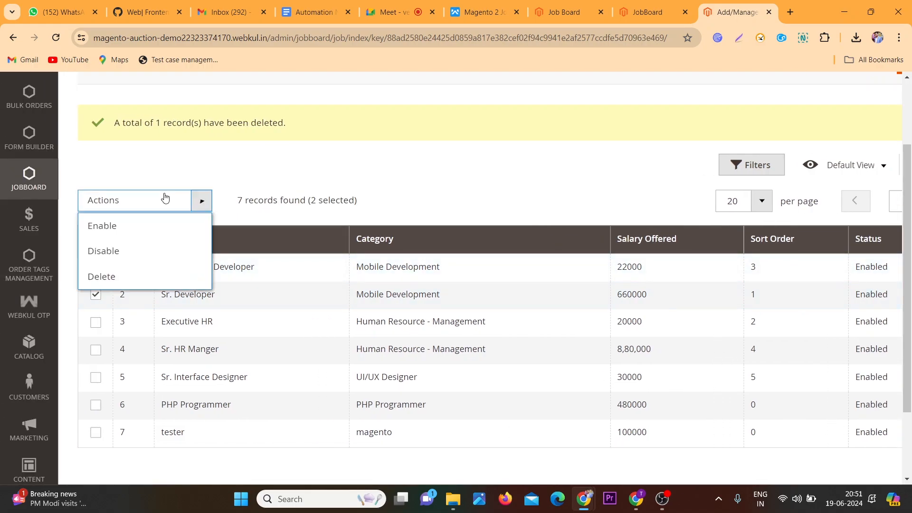
click(134, 249)
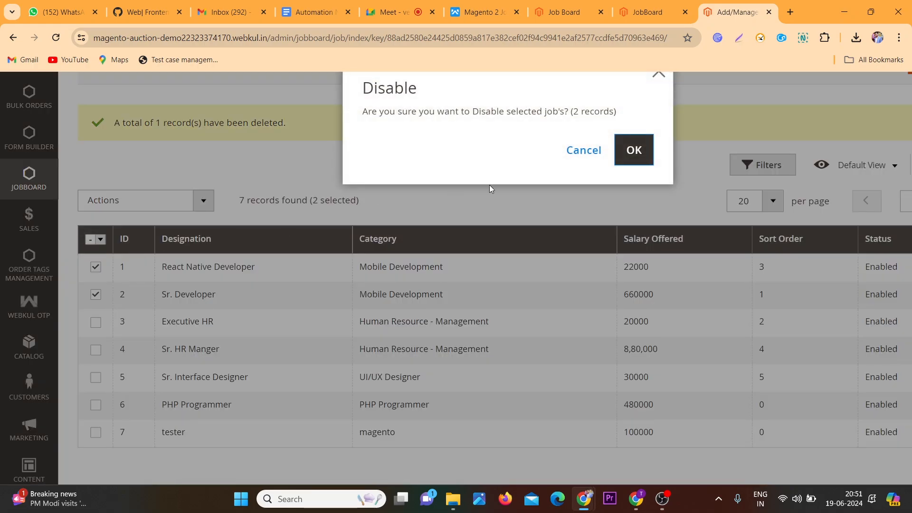
click(634, 150)
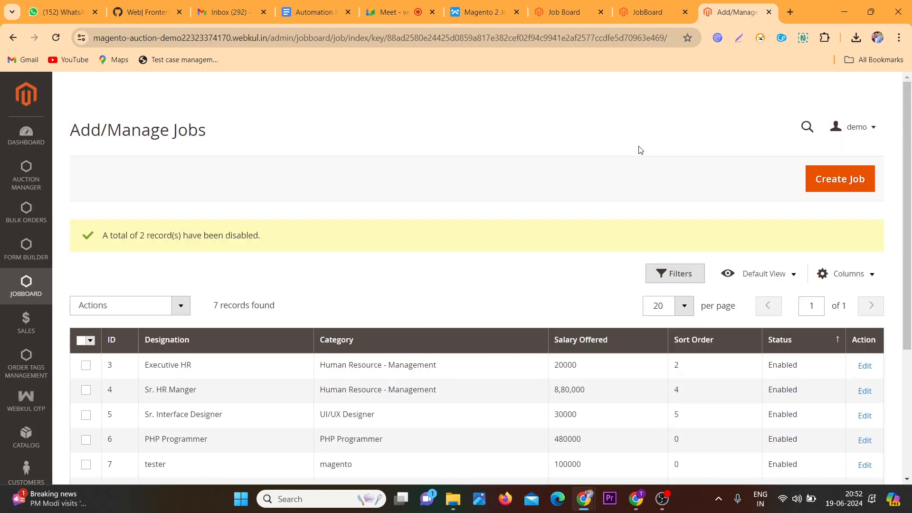
Sort the jobs grid by Status in both directions
click(812, 340)
scroll(812, 342, down, 1)
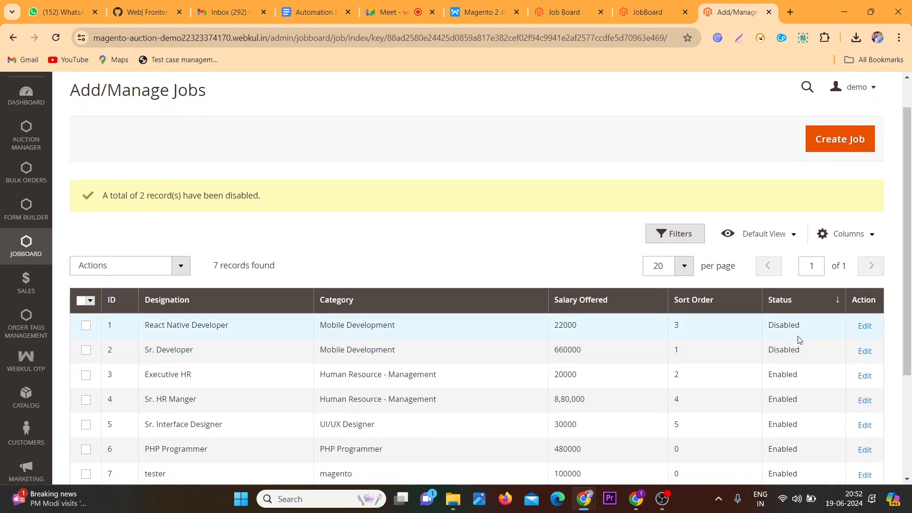
click(821, 311)
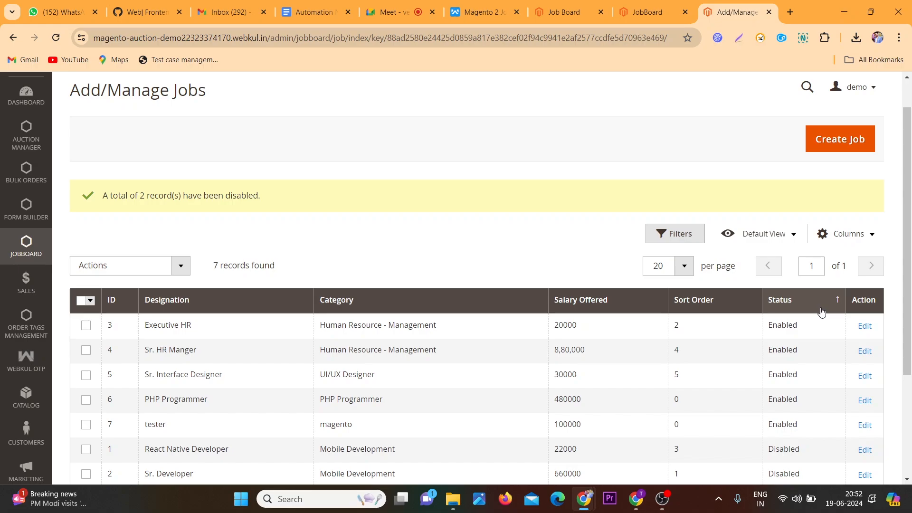
scroll(822, 311, down, 1)
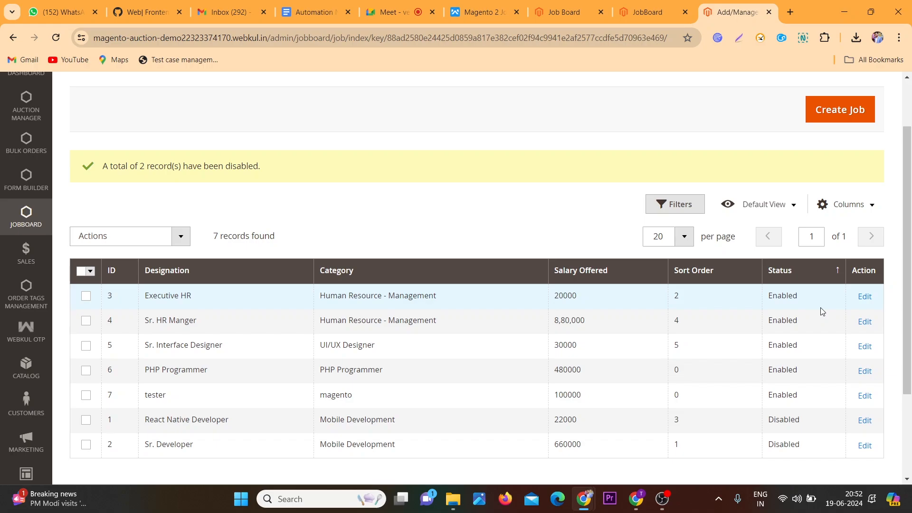
Sort the grid by Salary Offered and examine how the salary values are ordered
click(578, 273)
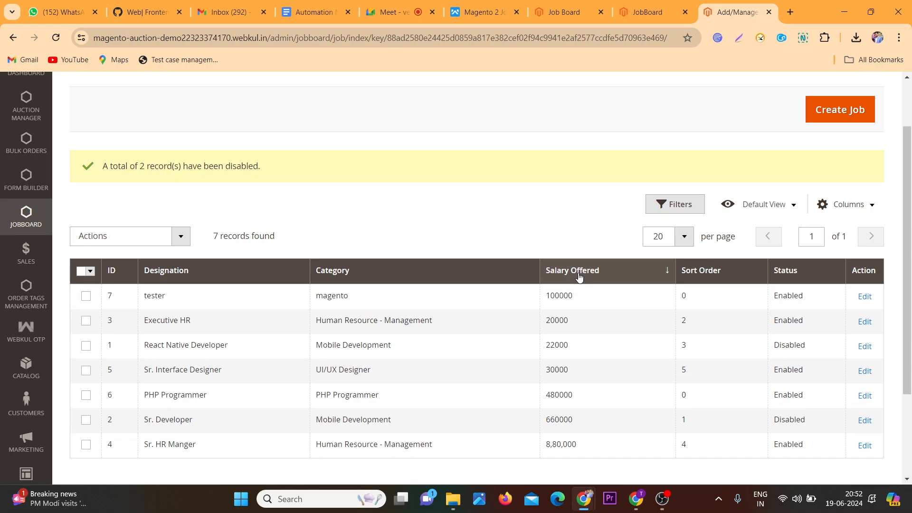
scroll(570, 334, up, 5)
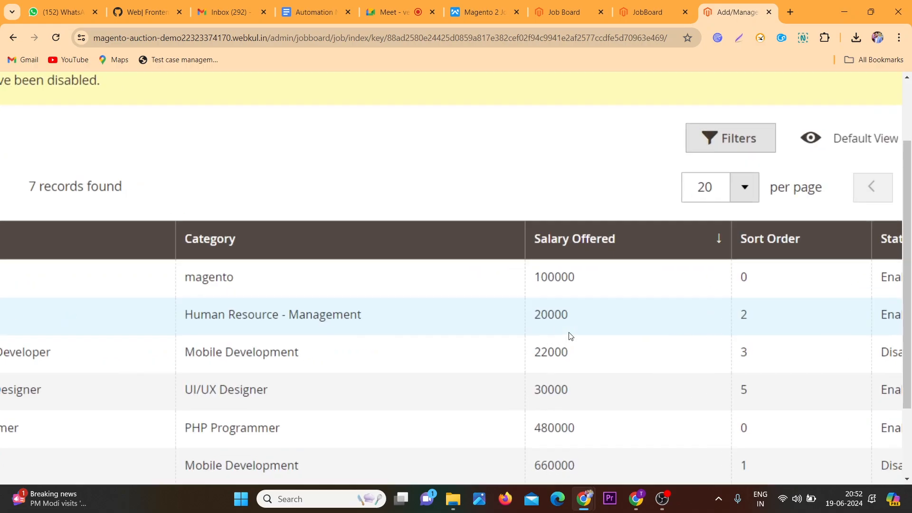
scroll(570, 335, down, 1)
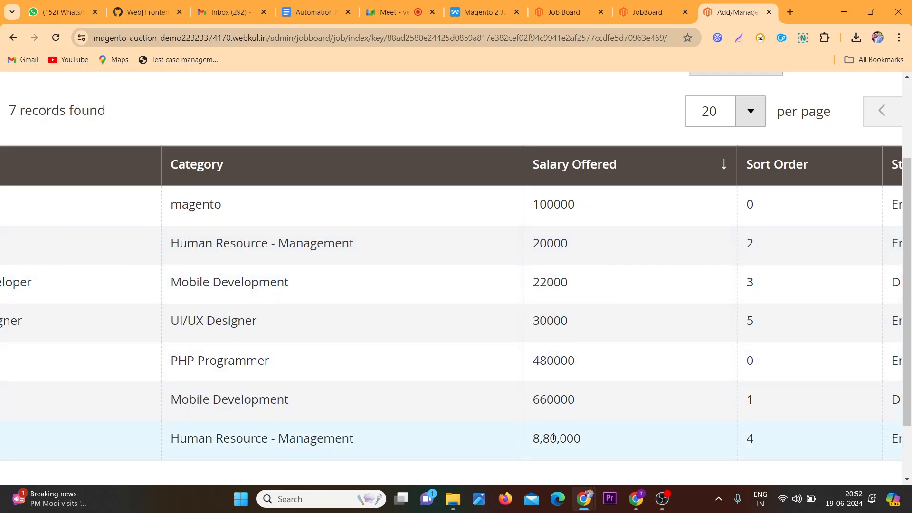
drag(546, 204, 575, 205)
click(550, 205)
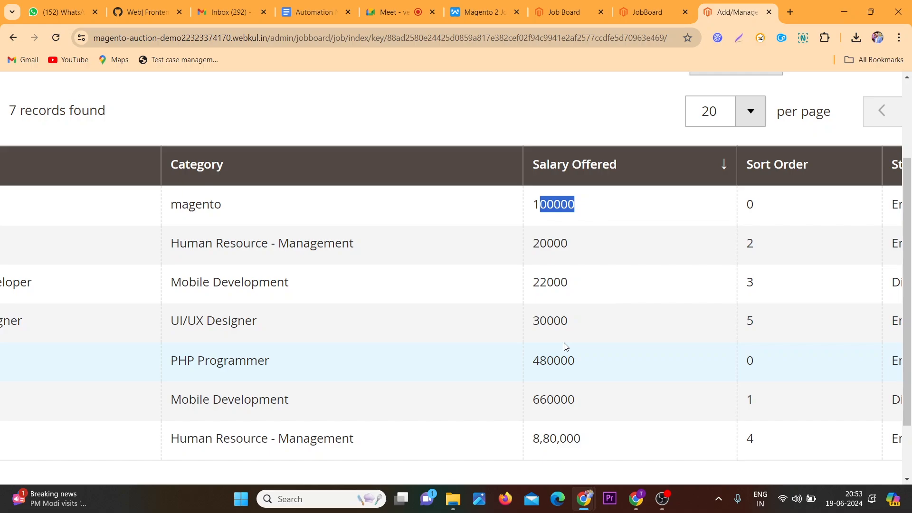
scroll(609, 347, down, 3)
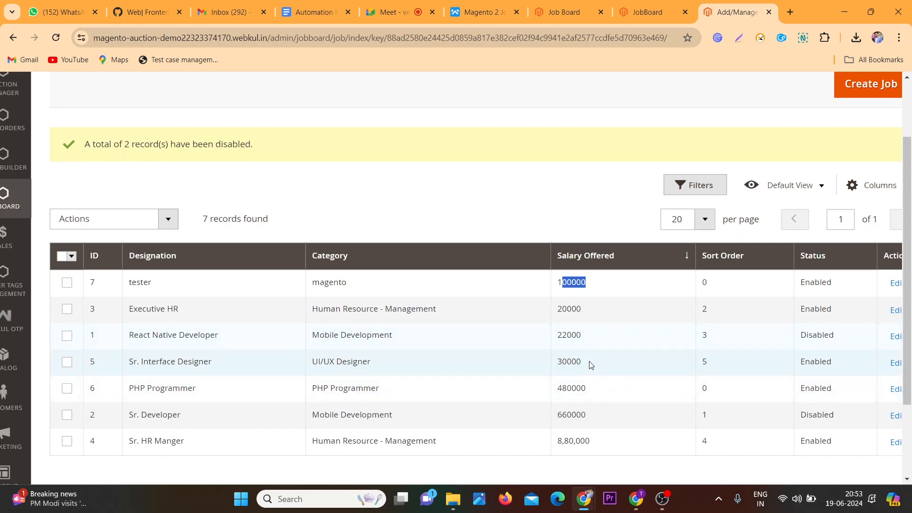
Reverse the jobs grid's Salary Offered sort to the opposite direction
scroll(589, 364, up, 4)
scroll(591, 365, down, 1)
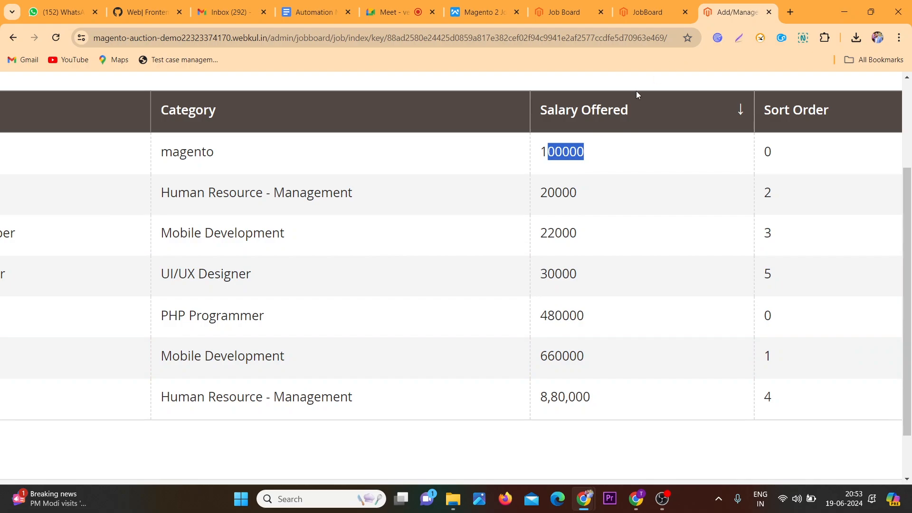
scroll(340, 126, left, 5)
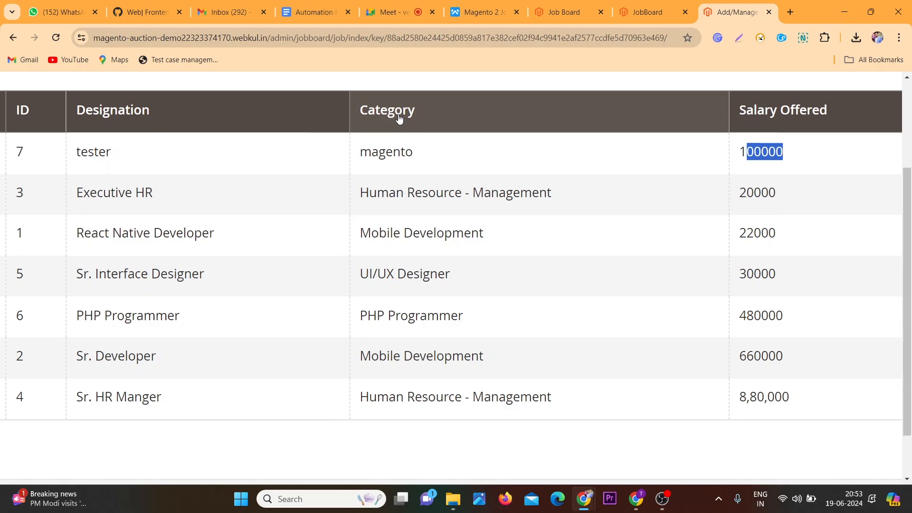
scroll(612, 173, right, 3)
scroll(612, 174, right, 4)
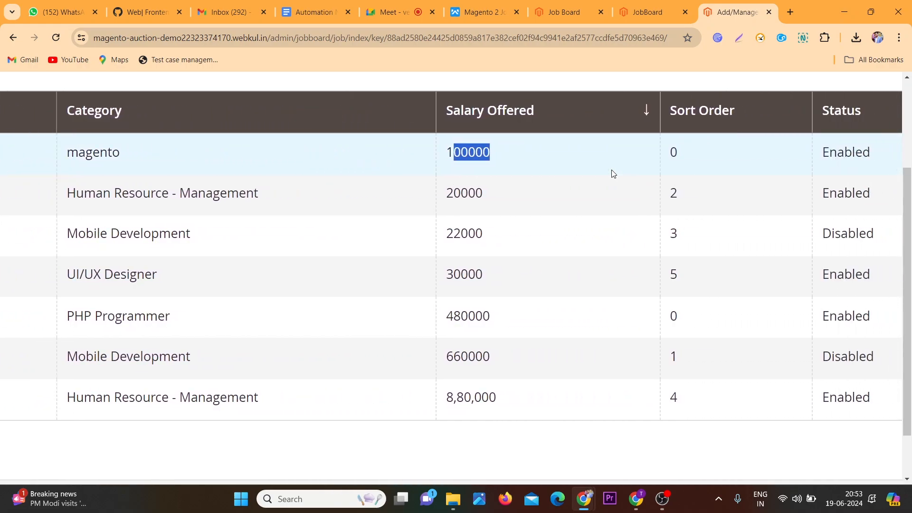
click(627, 122)
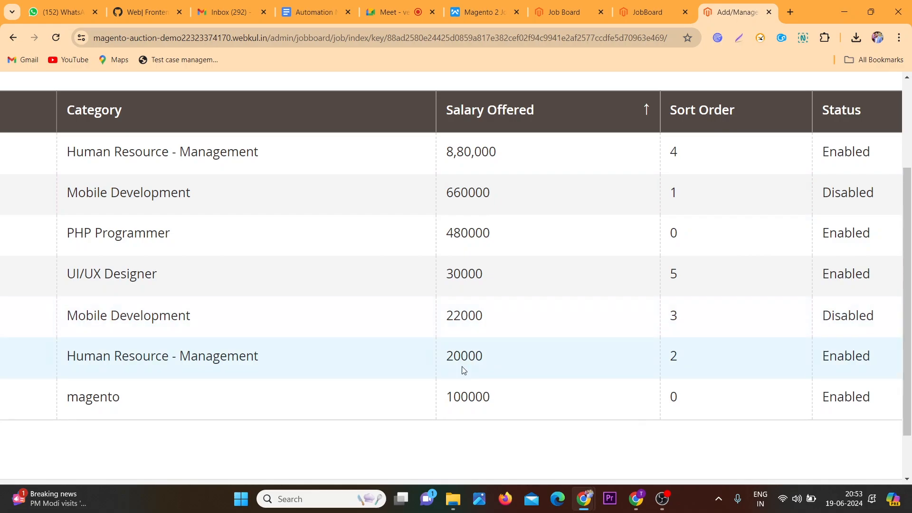
Sort the jobs grid by Sort Order in both directions
scroll(463, 371, right, 1)
scroll(464, 372, right, 1)
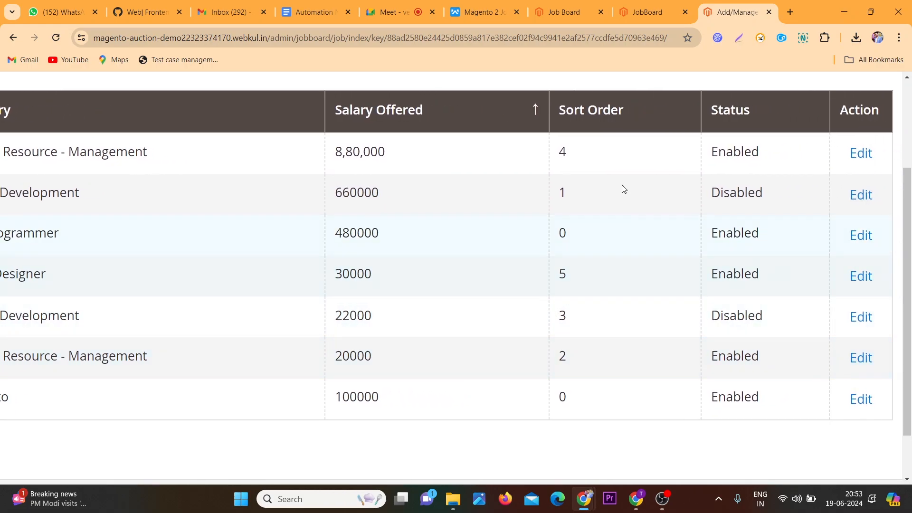
click(622, 110)
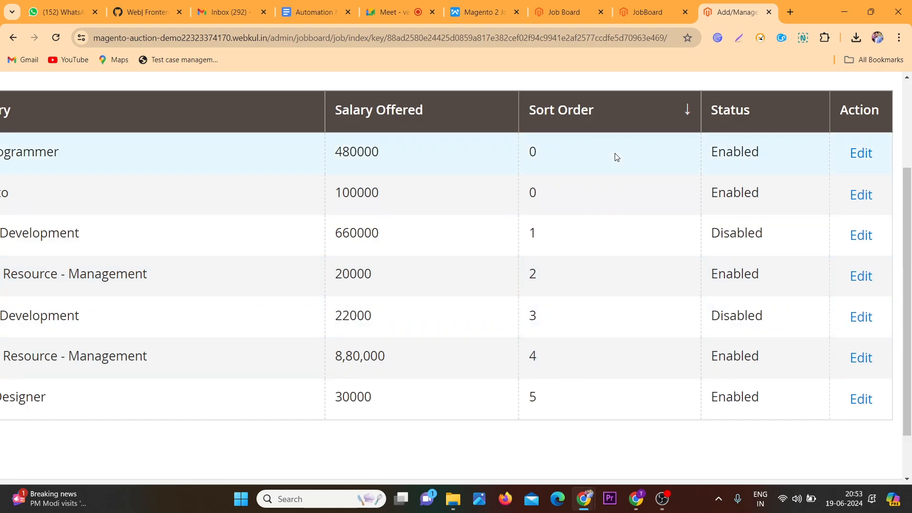
click(599, 119)
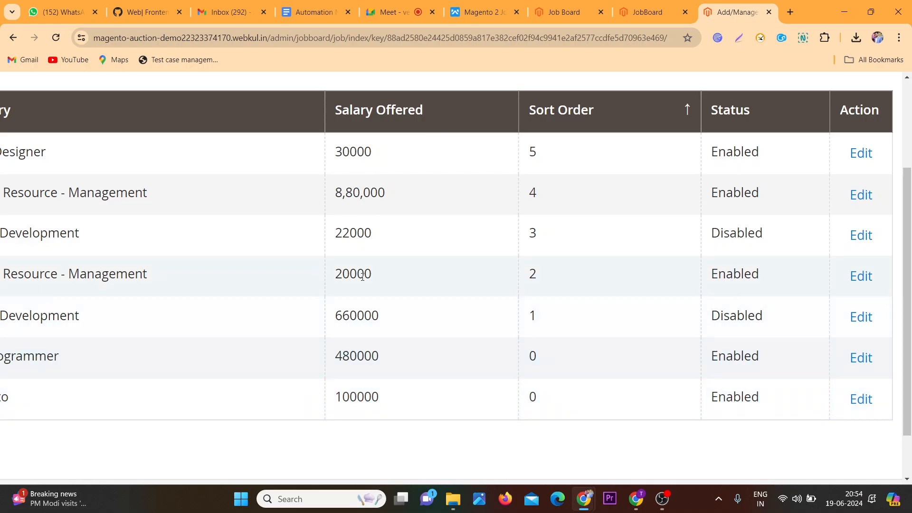
Sort the jobs grid by ID
scroll(361, 275, up, 3)
scroll(361, 275, down, 3)
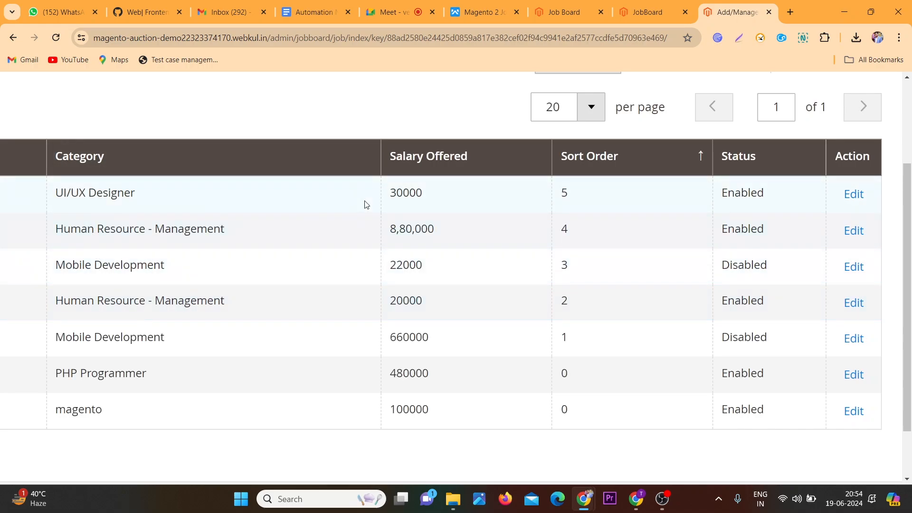
scroll(453, 212, up, 3)
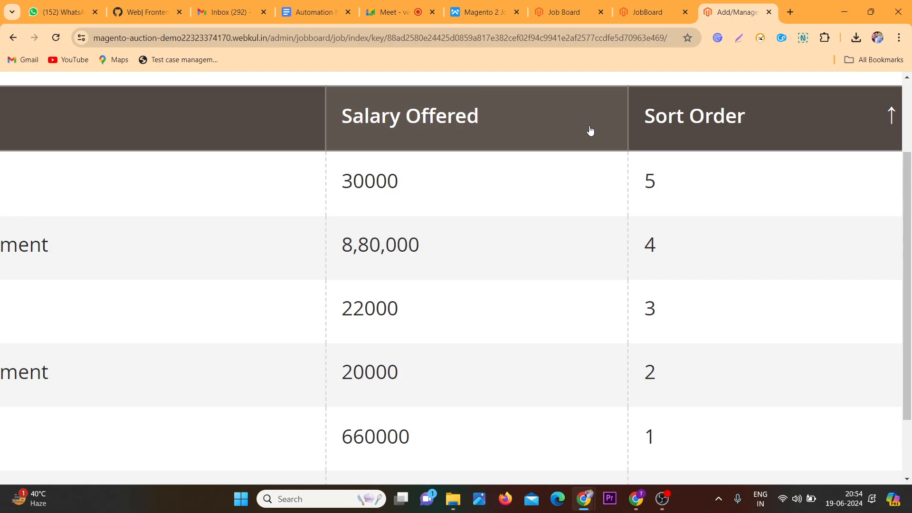
scroll(590, 131, down, 3)
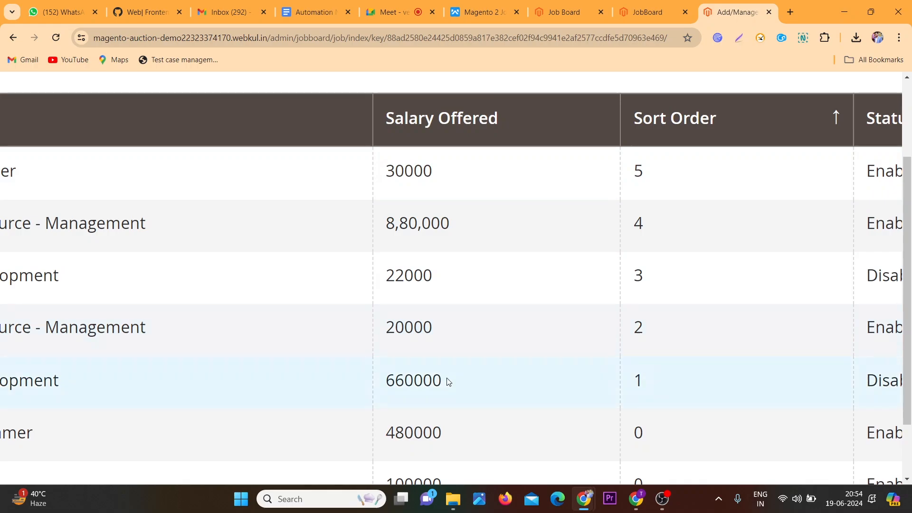
scroll(448, 382, left, 15)
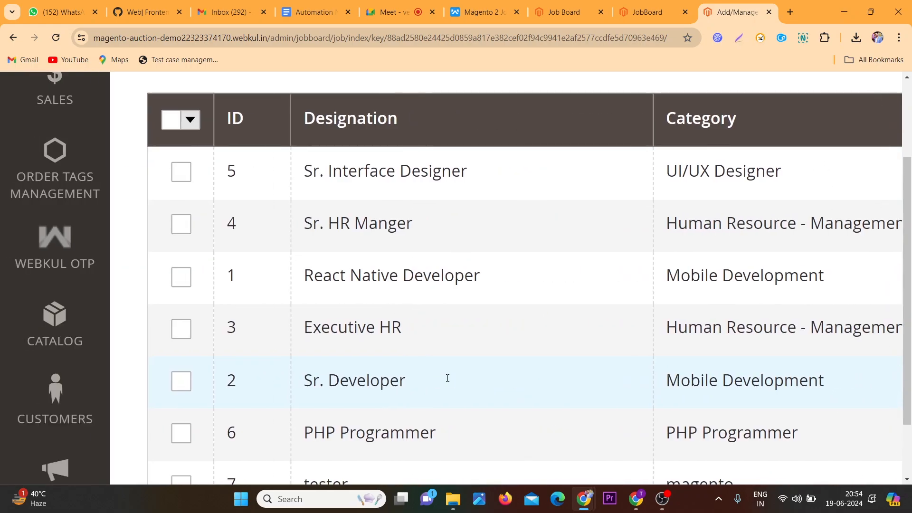
key(ctrl+minus)
key(ctrl+minus)
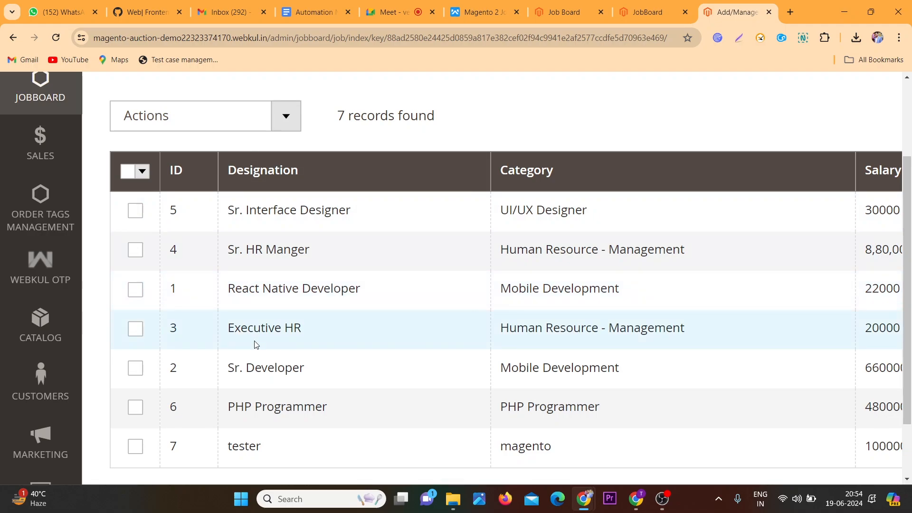
click(187, 178)
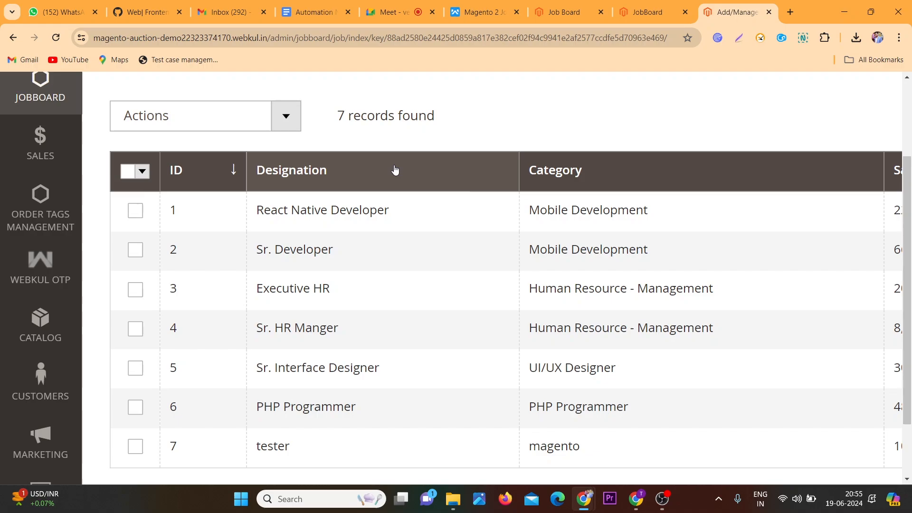
Sort the jobs grid by Salary Offered again
scroll(394, 170, right, 8)
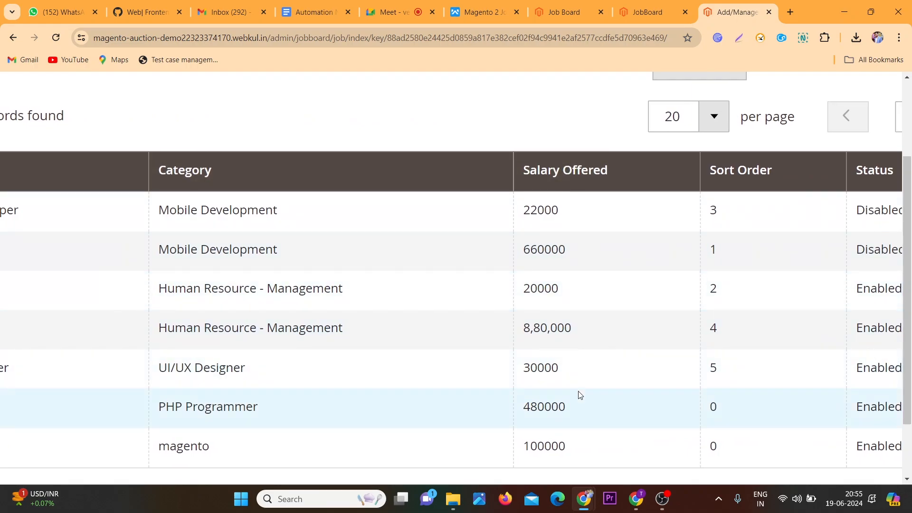
key(ctrl+minus)
key(ctrl+minus)
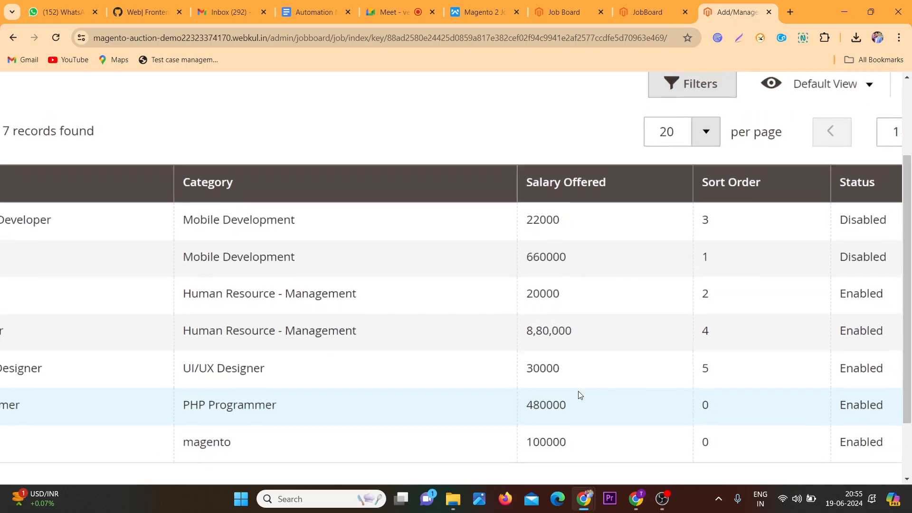
click(613, 204)
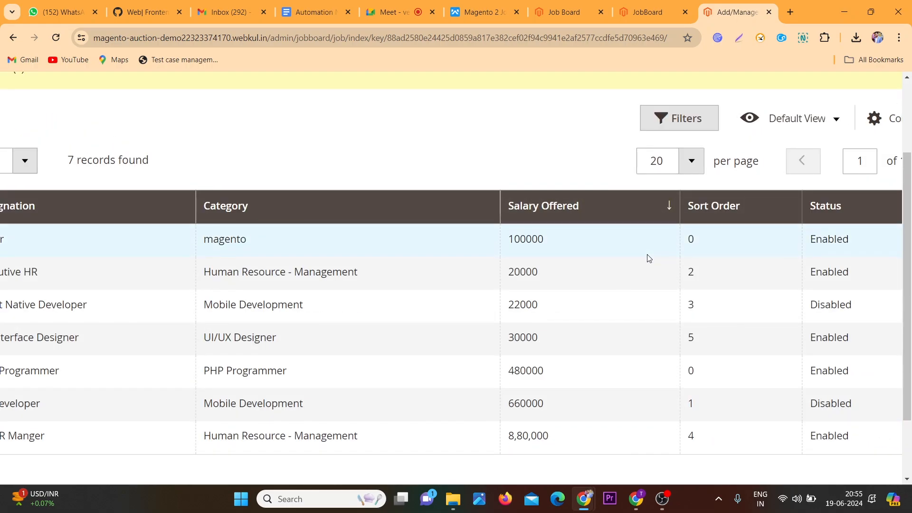
Capture the visible part of the page with the Nimbus Capture extension
scroll(649, 258, down, 1)
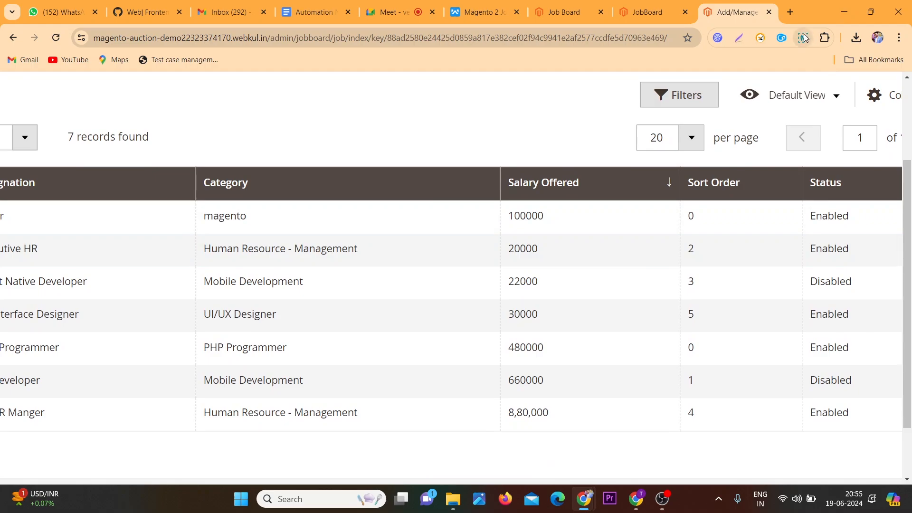
click(803, 38)
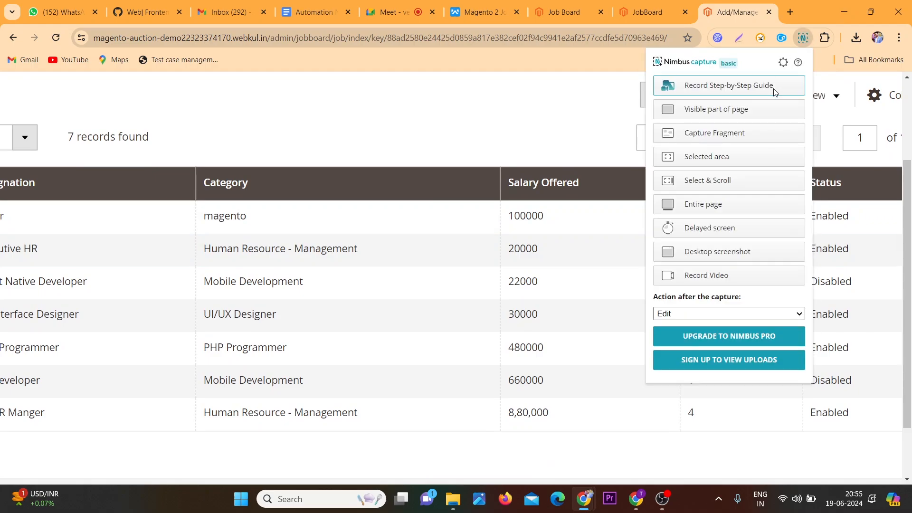
click(749, 111)
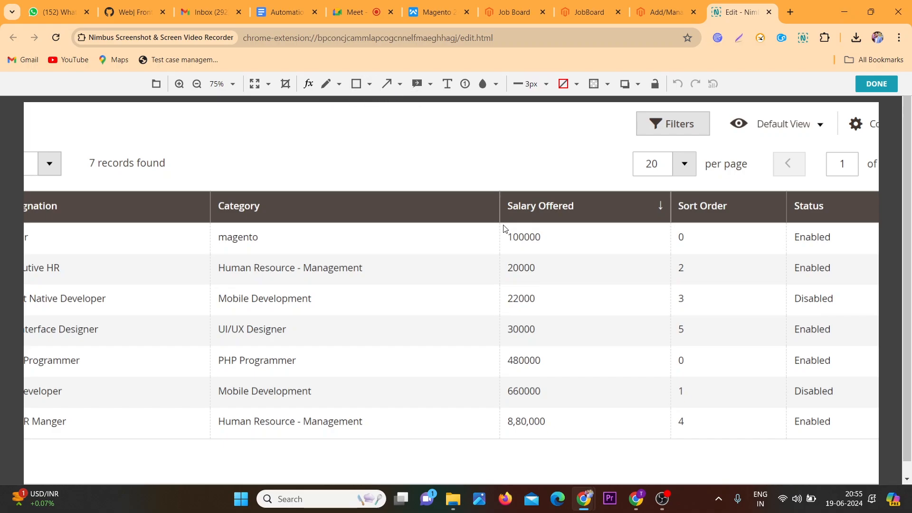
Mark the top Salary Offered value with a rectangle and an arrow pointing to it
drag(503, 223, 561, 250)
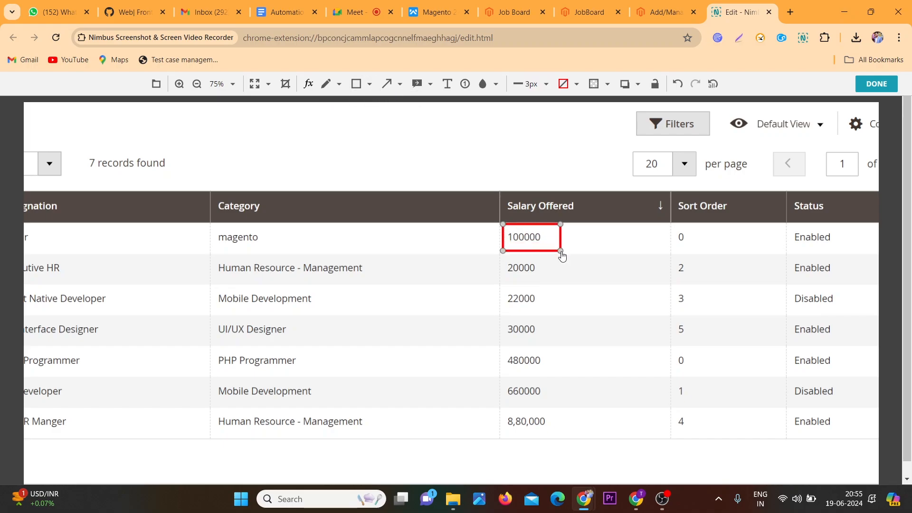
click(386, 84)
drag(504, 235, 442, 165)
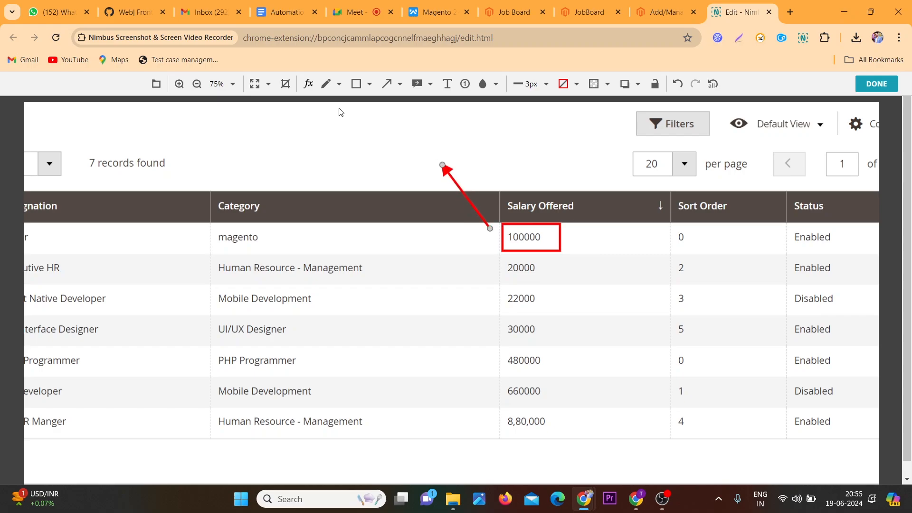
Add the text label "Asce Sorting is implemented" at the arrow's tail
click(447, 85)
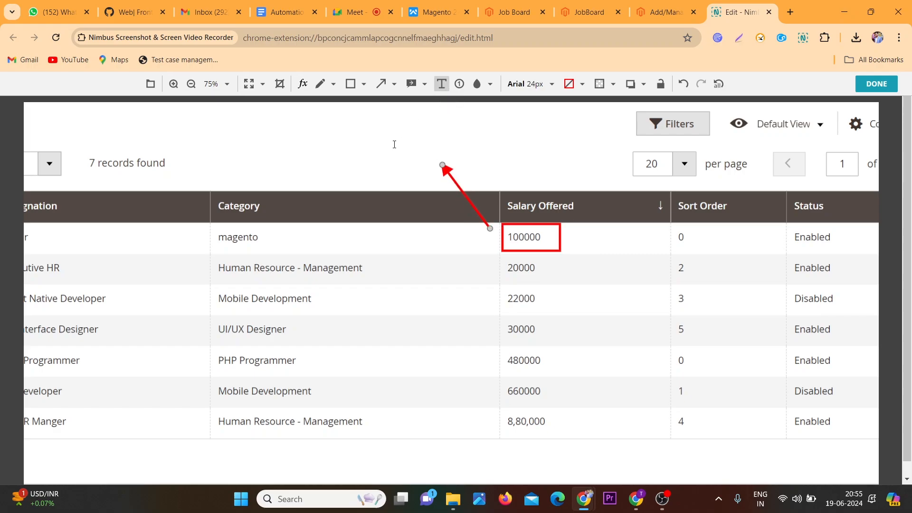
click(356, 147)
text(A)
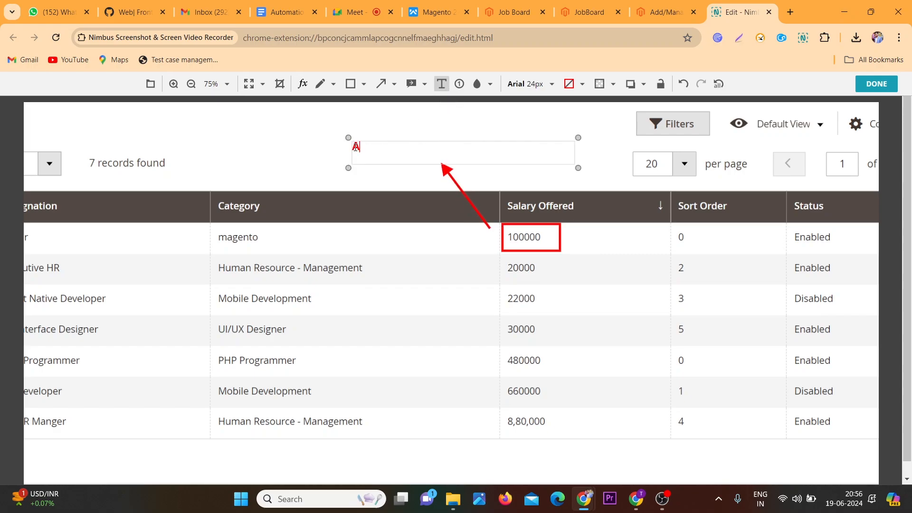
text(sec Sorting is)
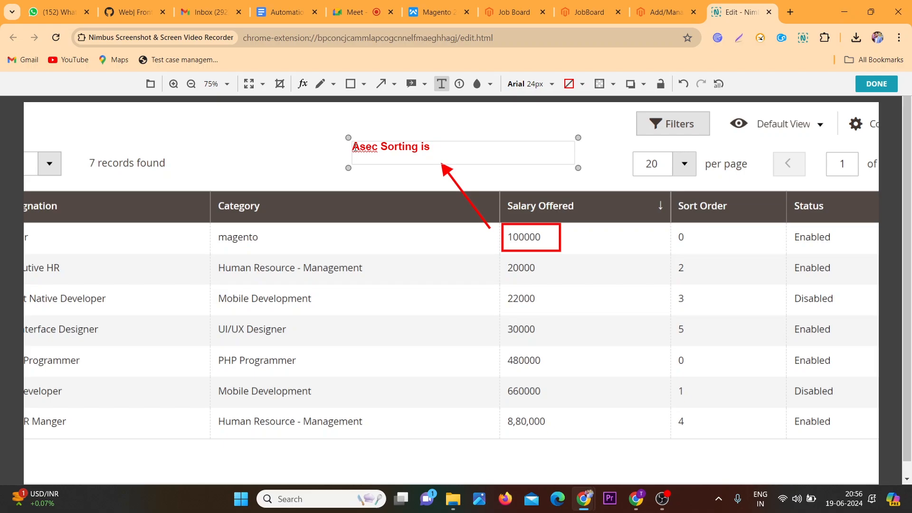
text( implemented)
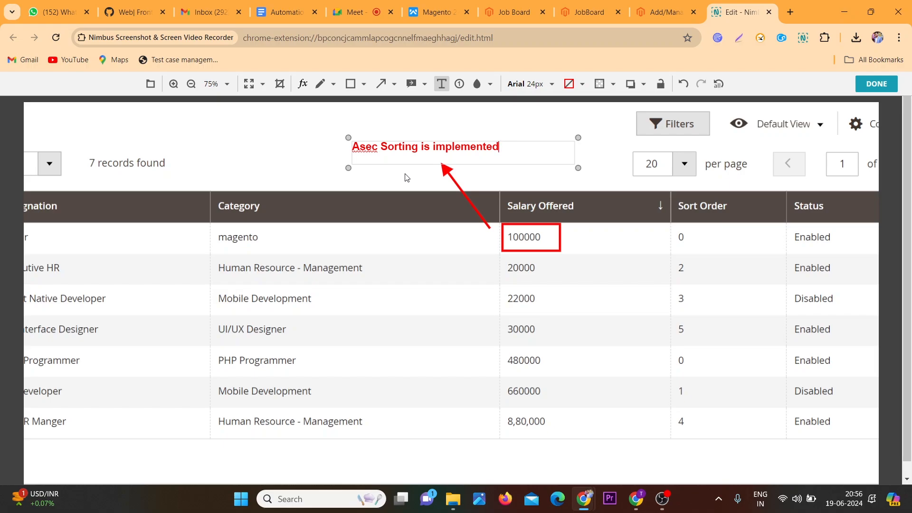
key(Left)
key(Left)
key(Left)
key(Left)
key(Left)
key(Left)
key(Left)
key(Left)
key(BackSpace)
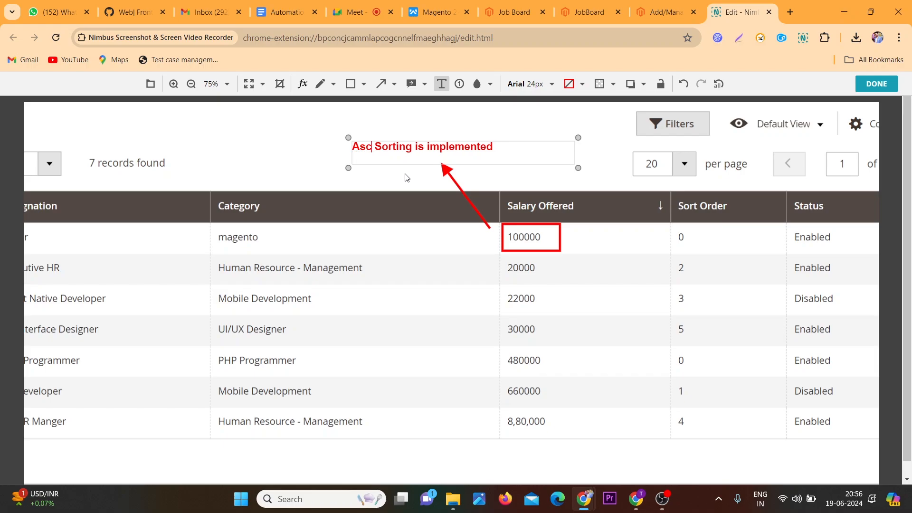
text(e)
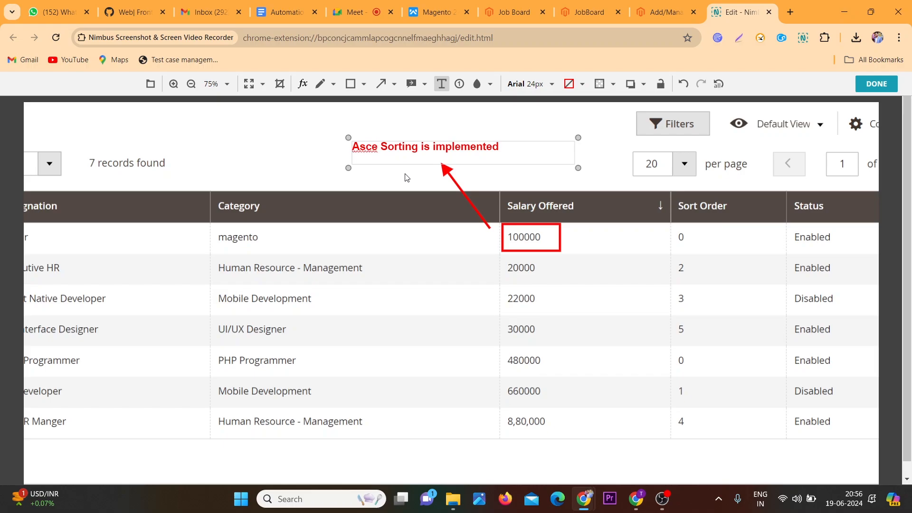
Finish editing and save the annotated screenshot as a PNG in Downloads
click(877, 84)
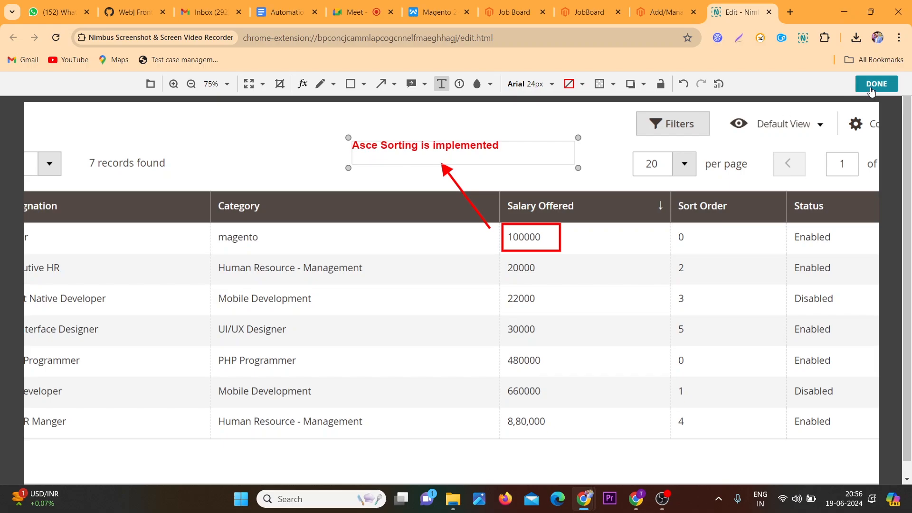
click(312, 138)
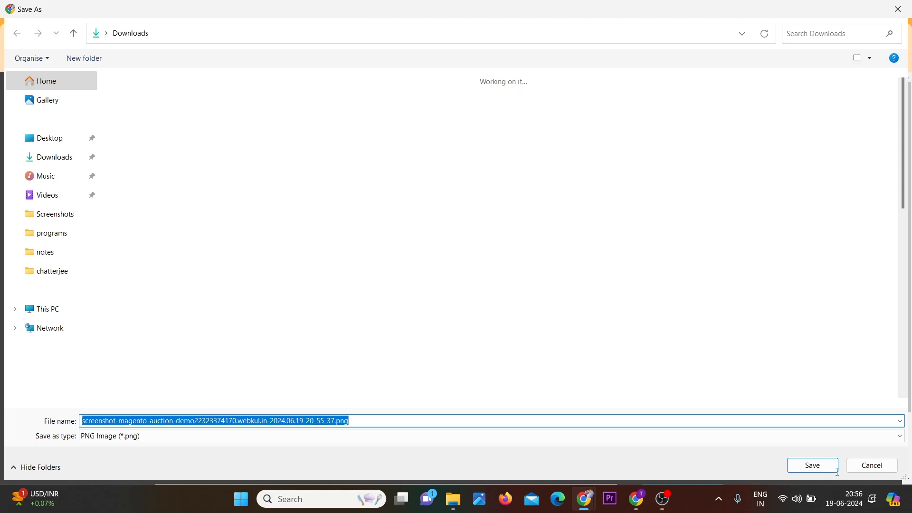
click(822, 466)
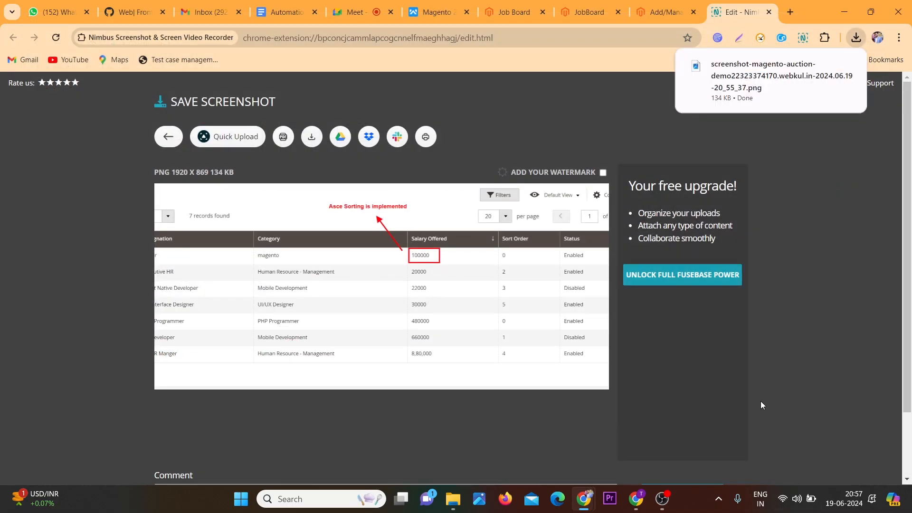
Switch to the Jira window and open the Epedagogue project from the projects list
mouse_move(636, 499)
click(649, 451)
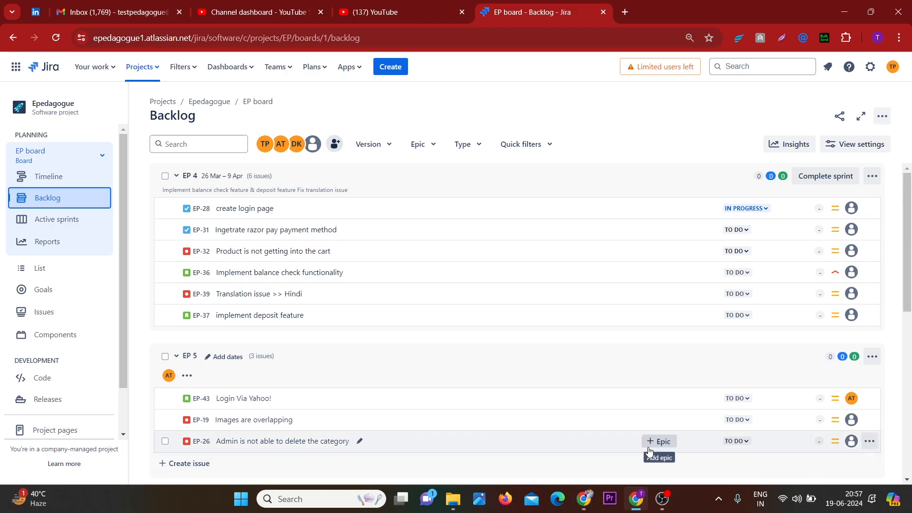
click(394, 70)
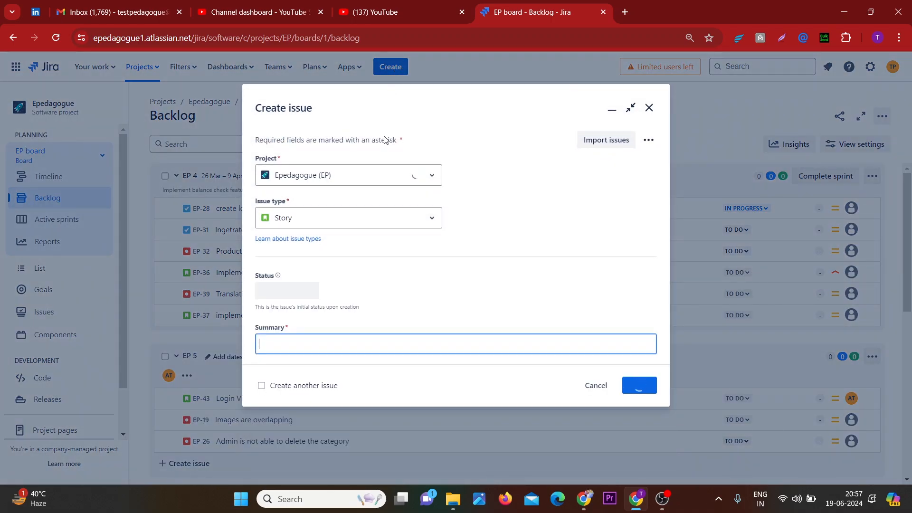
click(648, 108)
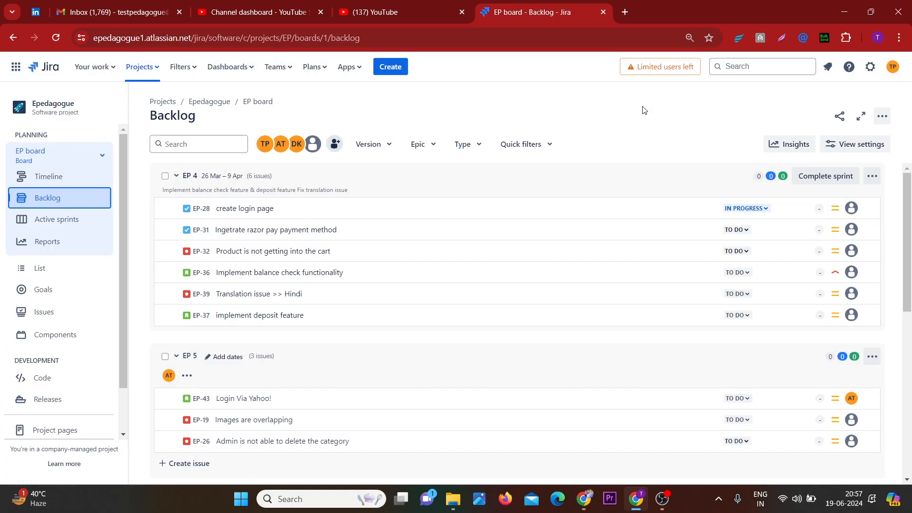
click(133, 76)
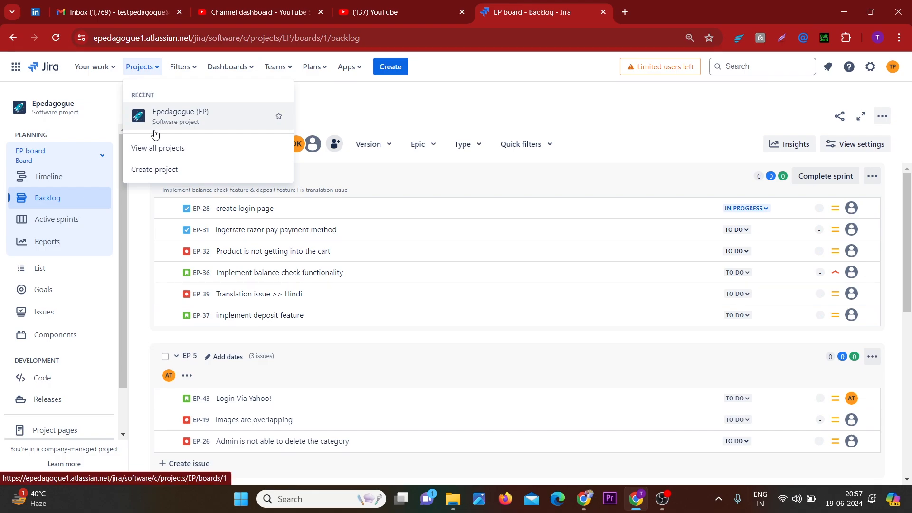
click(331, 111)
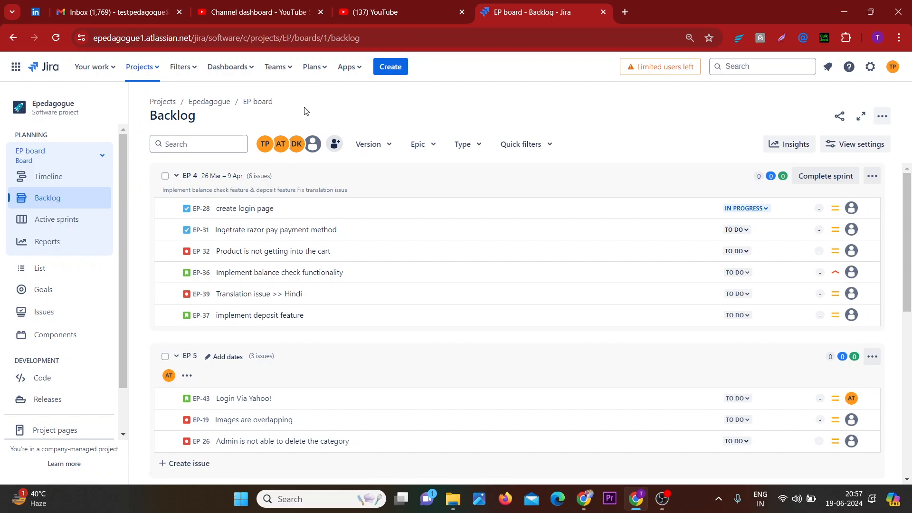
Browse the project's Active sprints, Backlog, Components and Issues pages
click(46, 220)
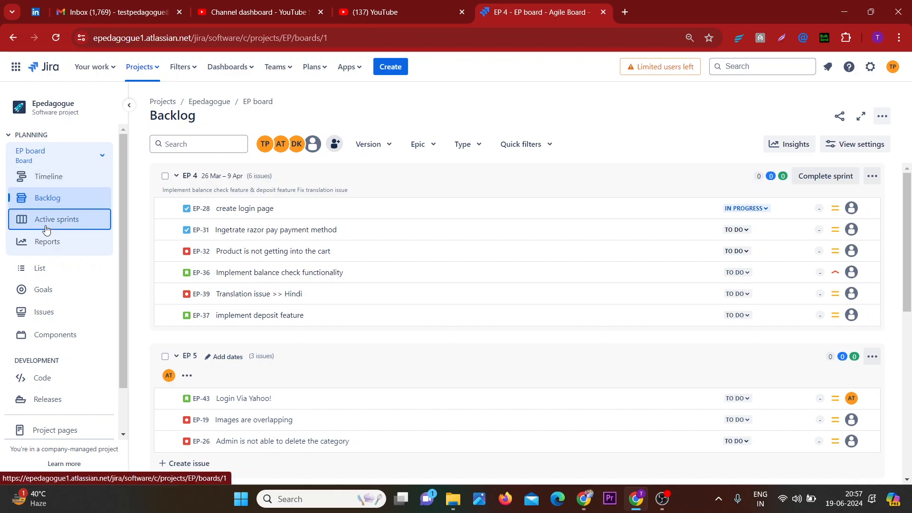
click(63, 201)
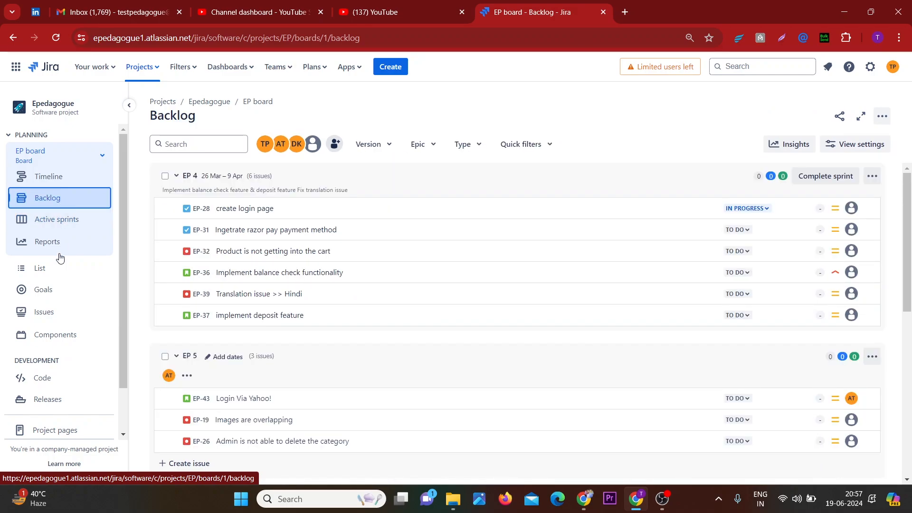
click(51, 335)
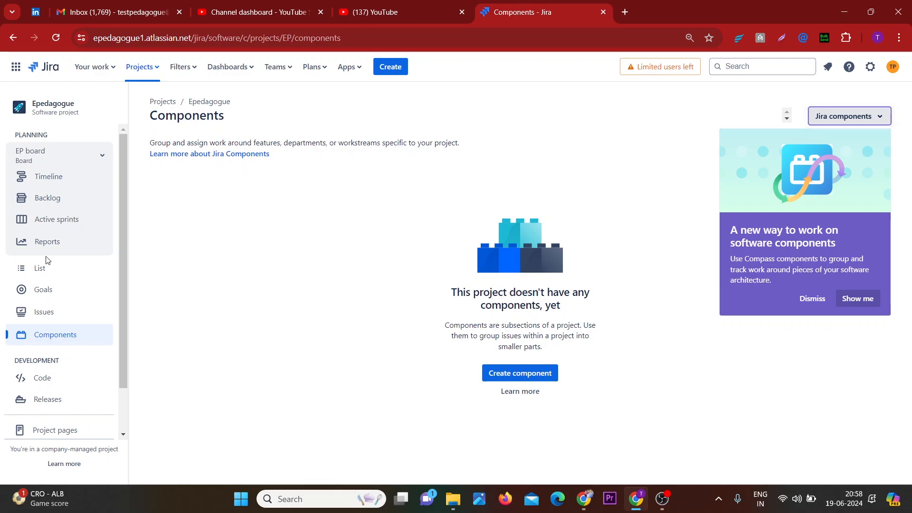
click(47, 307)
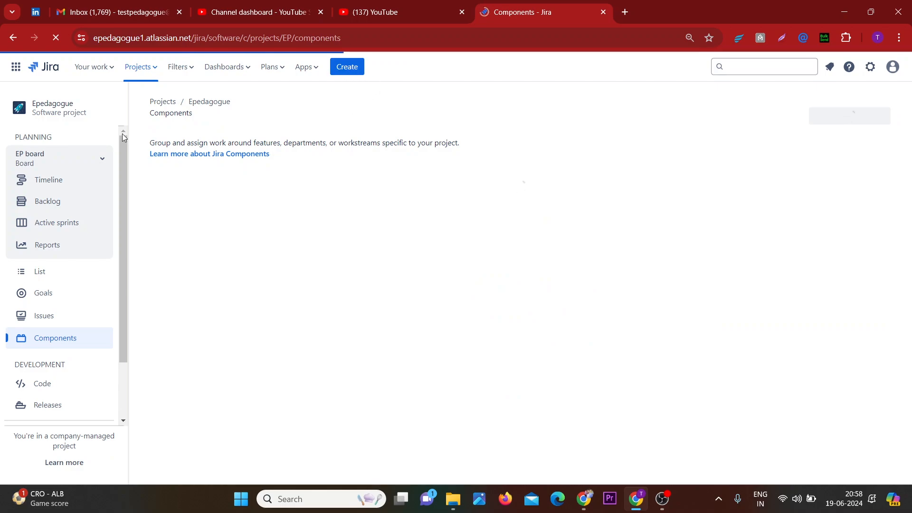
Try to open the project's root address ending in /projects/EP/
click(295, 38)
key(shift+End)
key(BackSpace)
key(Return)
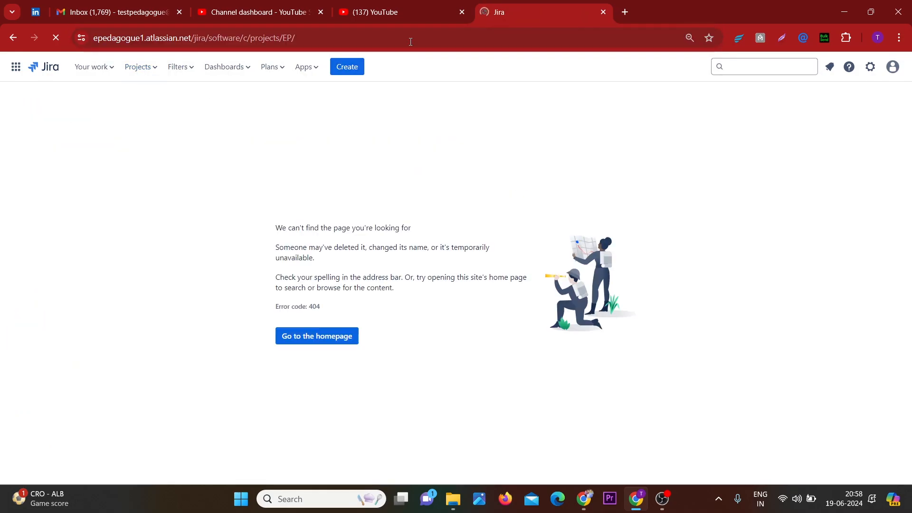
Return to the Jira homepage and open the Epedagogue project board
click(306, 340)
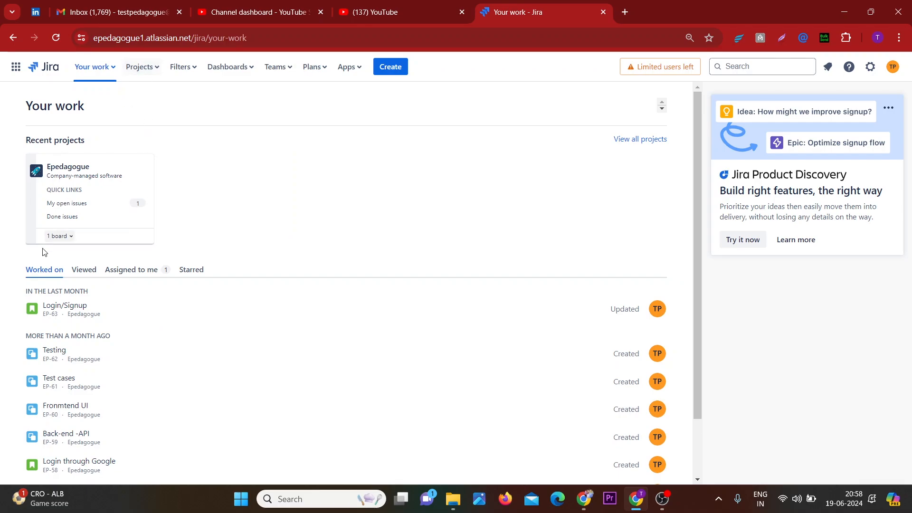
click(68, 172)
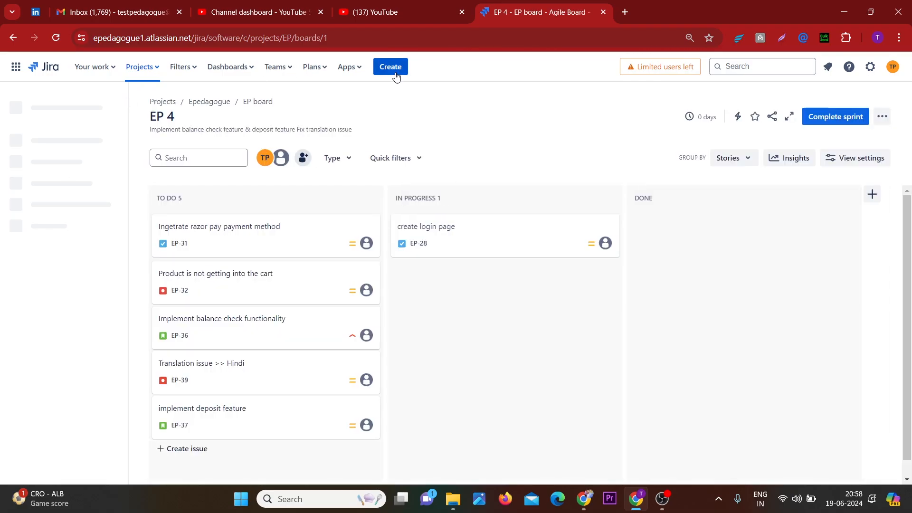
Start creating a new issue and set its issue type to Bug
click(395, 74)
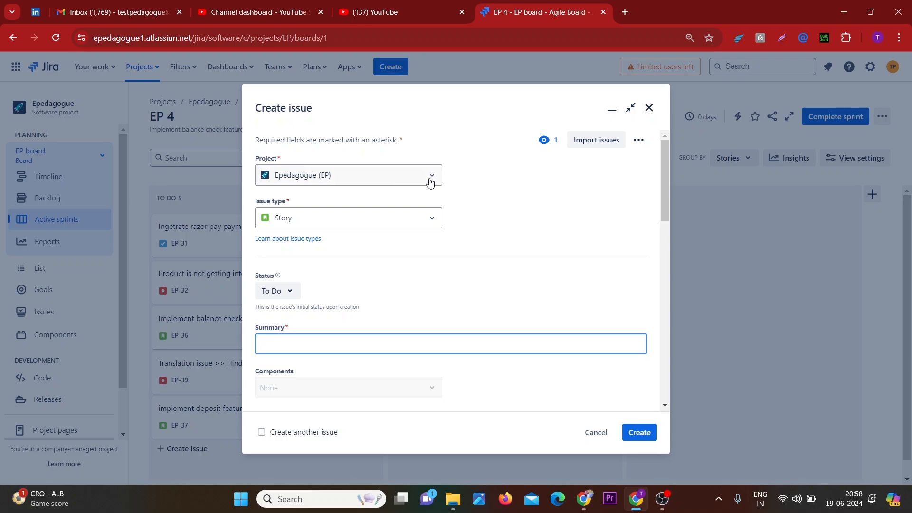
click(398, 222)
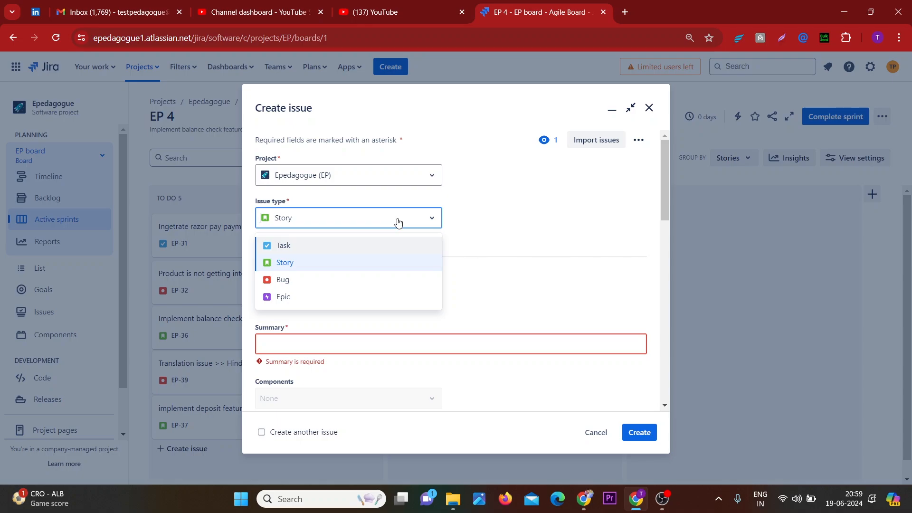
click(349, 280)
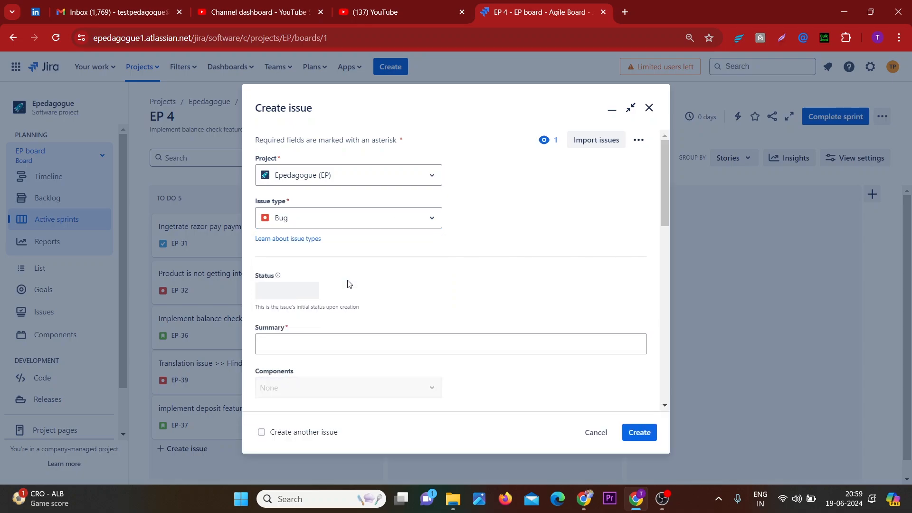
Begin the issue summary with "Admin |"
scroll(348, 284, down, 1)
scroll(348, 284, down, 1)
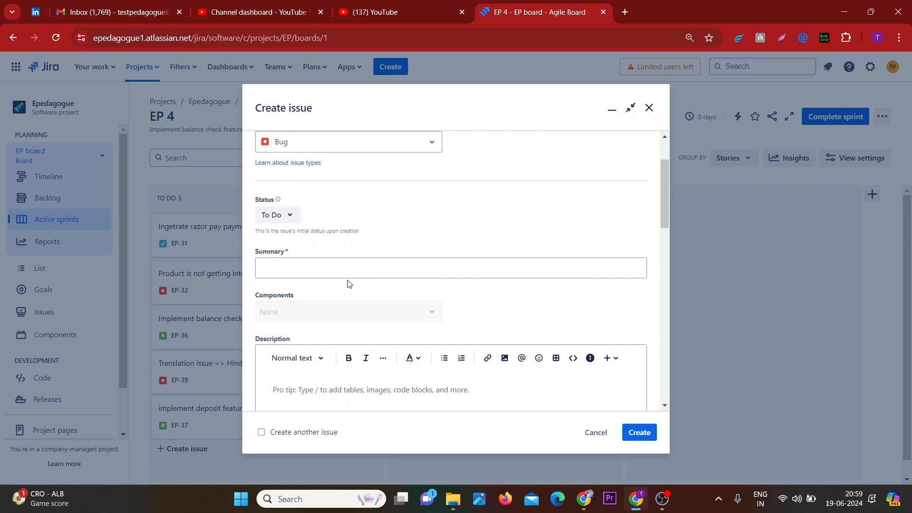
click(320, 269)
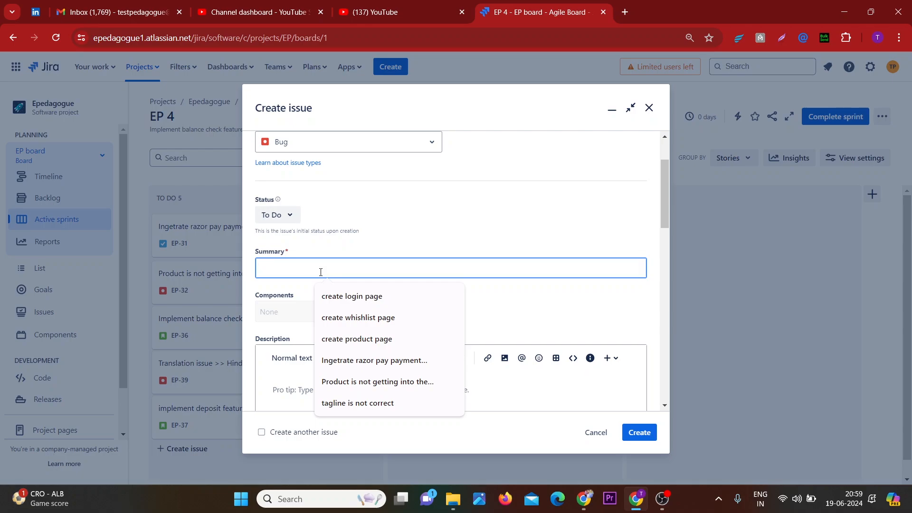
text(Admi)
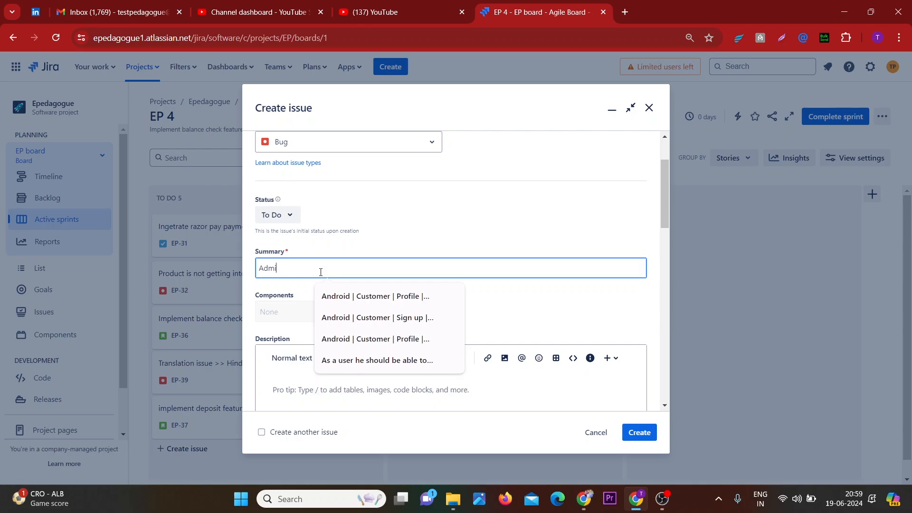
text(n |)
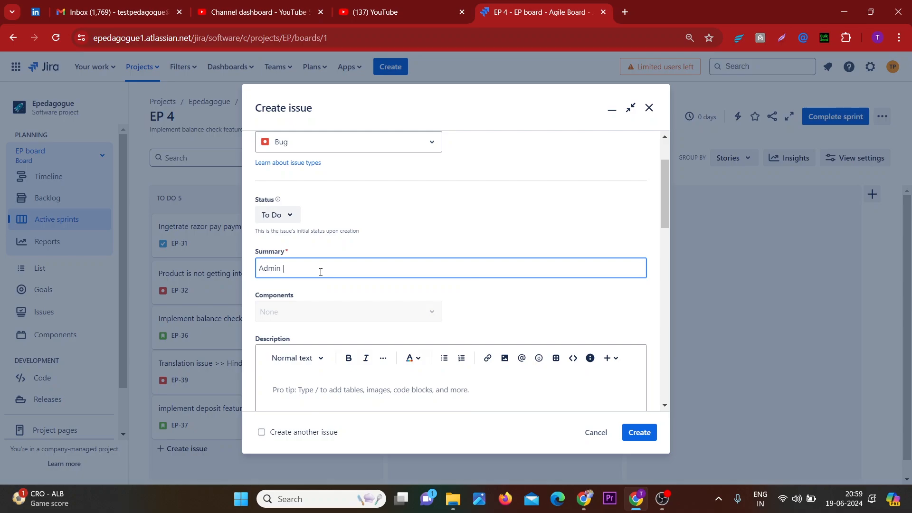
Admit the waiting participant to the Google Meet call and return to the Jira window
key(alt+Tab)
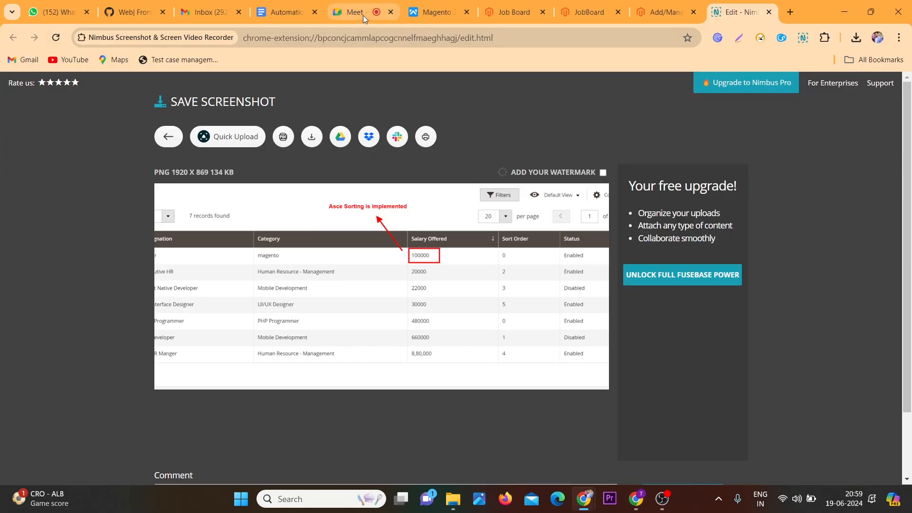
click(363, 15)
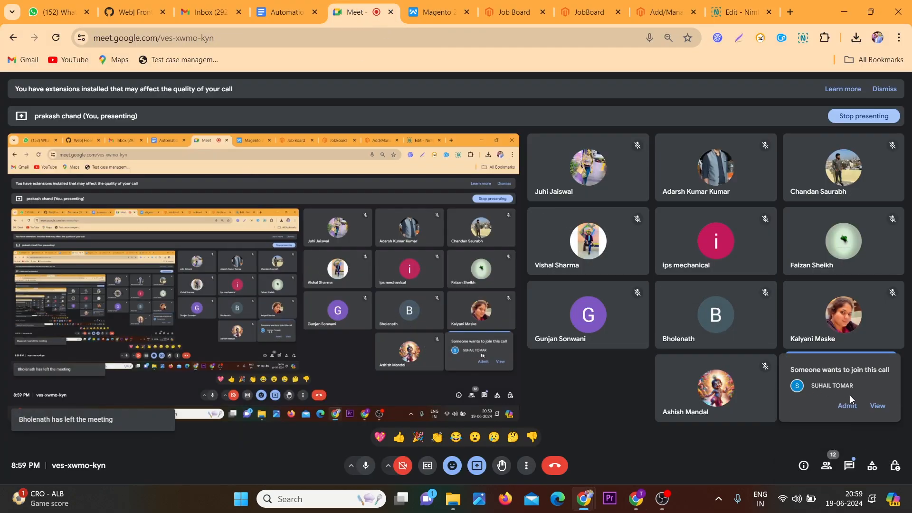
click(847, 405)
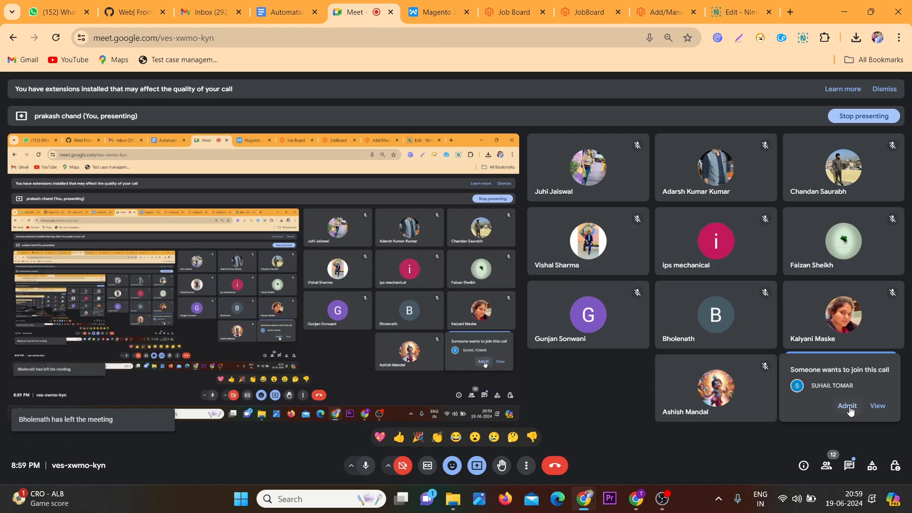
click(634, 506)
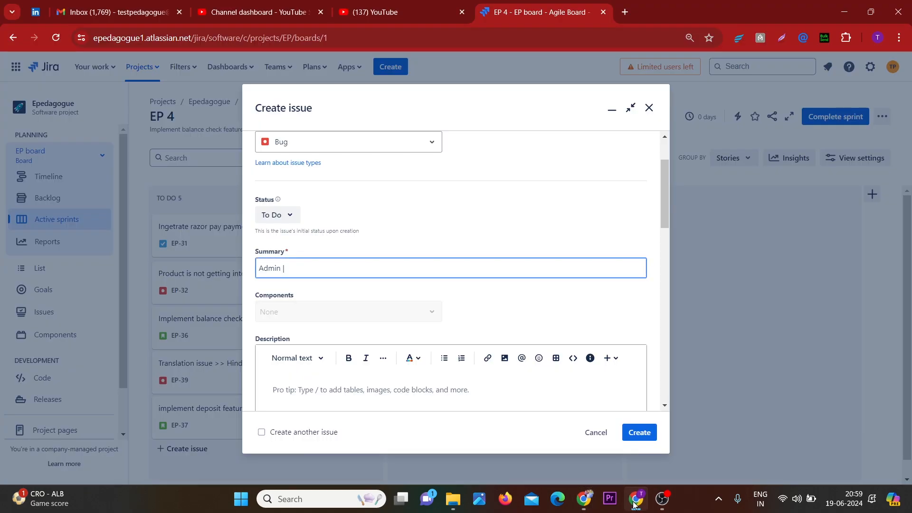
Extend the summary to "Admin | Job Board | Manage jobs |"
text(ob Boad)
key(BackSpace)
text(rd )
text(| A)
text(Ma)
text(nage jo)
text(bs |)
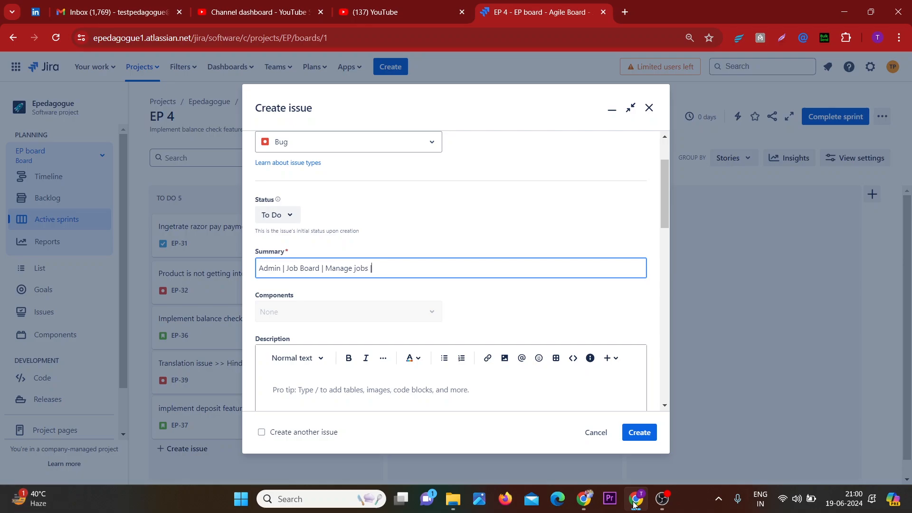
Switch to the Magento admin, reopen the Manage Jobs grid to check it, and return to Jira
mouse_move(635, 504)
key(alt+Tab)
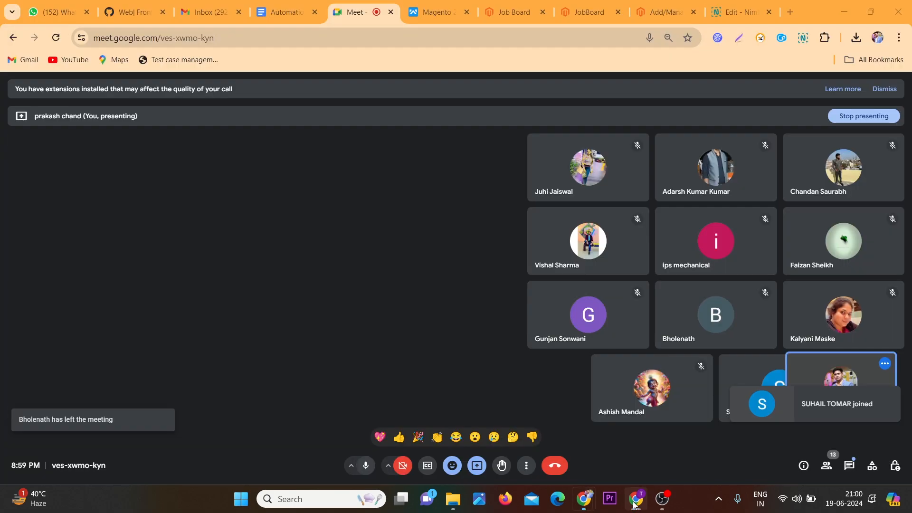
click(654, 6)
scroll(338, 152, down, 3)
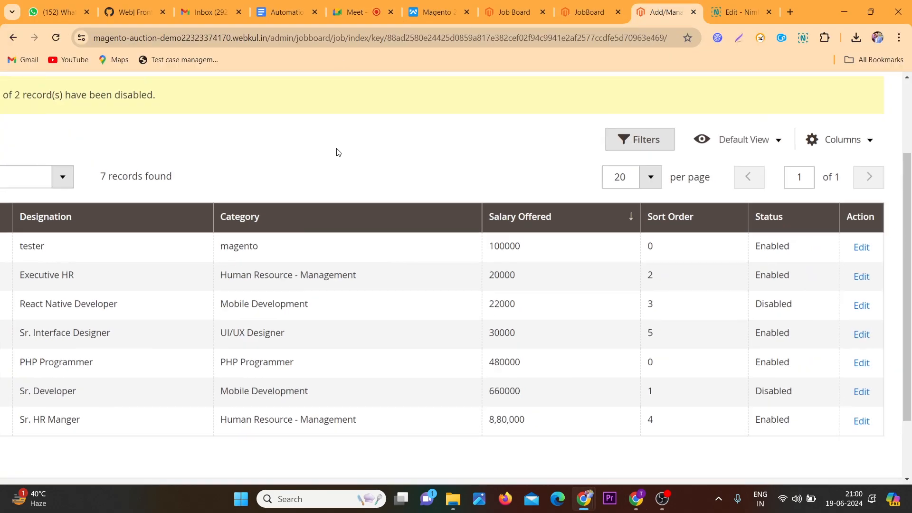
scroll(75, 184, up, 1)
scroll(74, 184, up, 1)
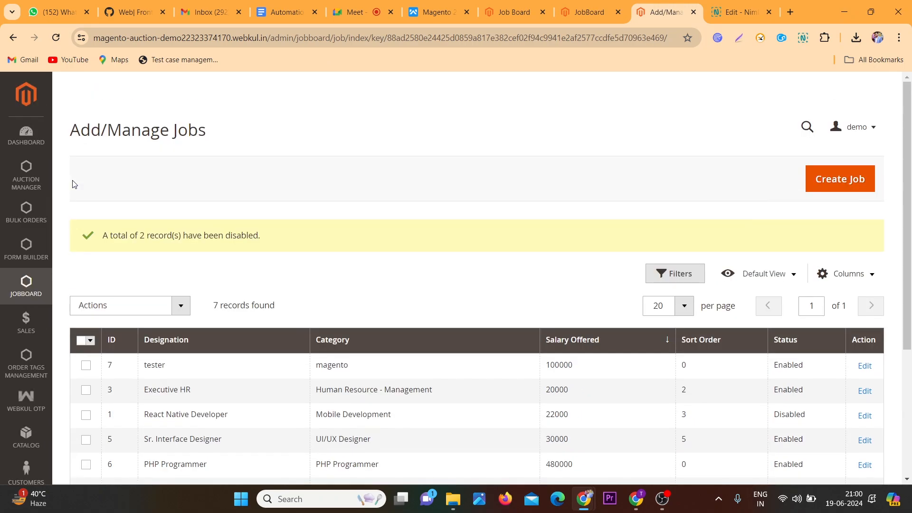
click(26, 290)
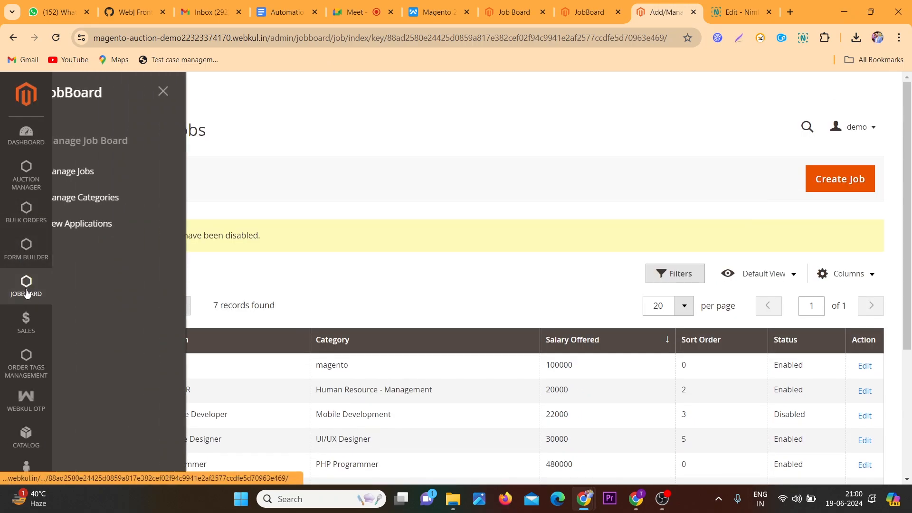
click(103, 170)
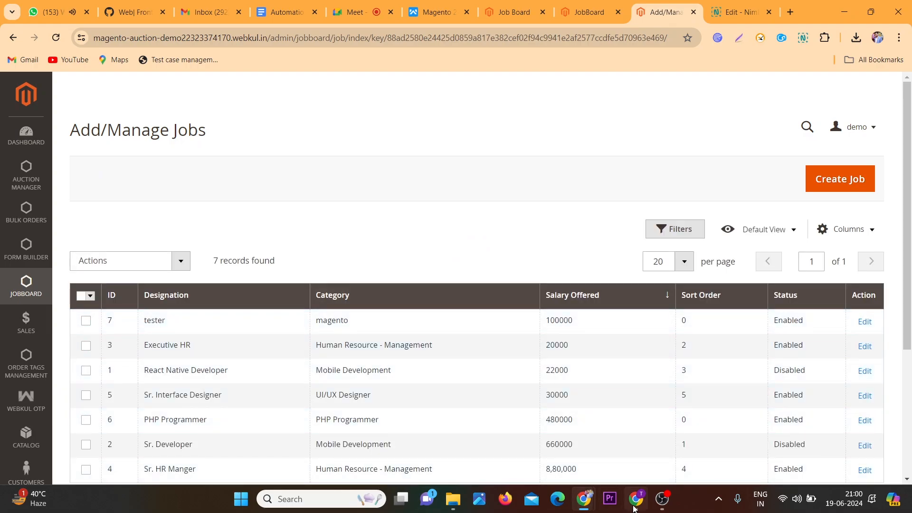
click(635, 505)
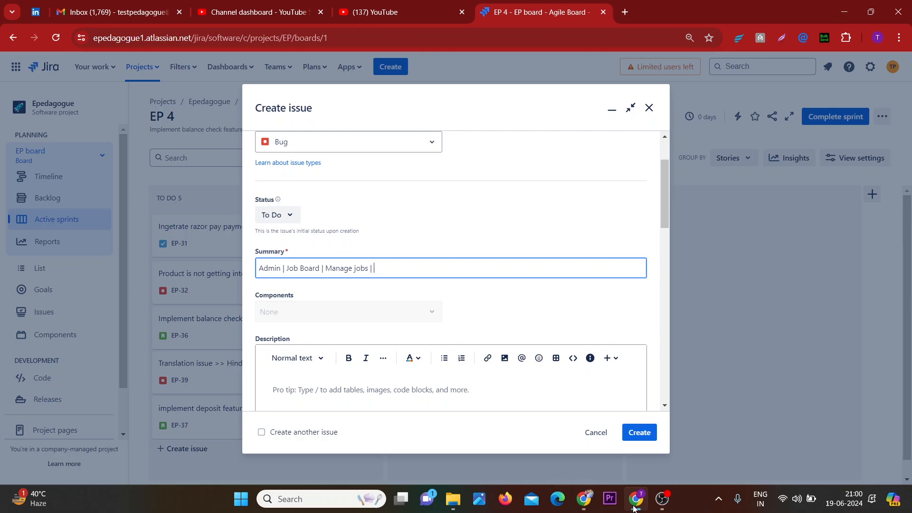
Complete the summary with "Ascending and descending sorting is not working in the column " Salary offered" at job listing page."
text(Ascending and)
text(desc)
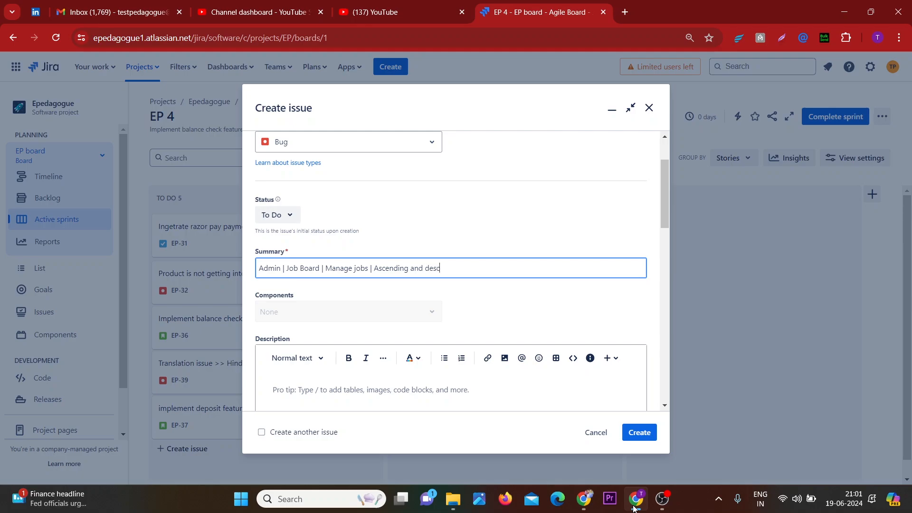
text(ending)
text( sorting is not working in the c)
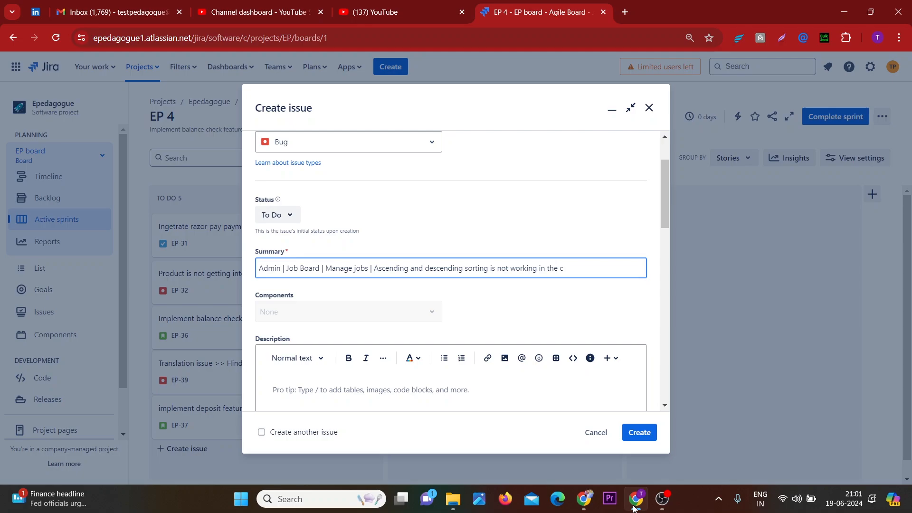
text(lolumn )
text(:)
text("")
text( S)
text(alary )
text(offered)
text( at job)
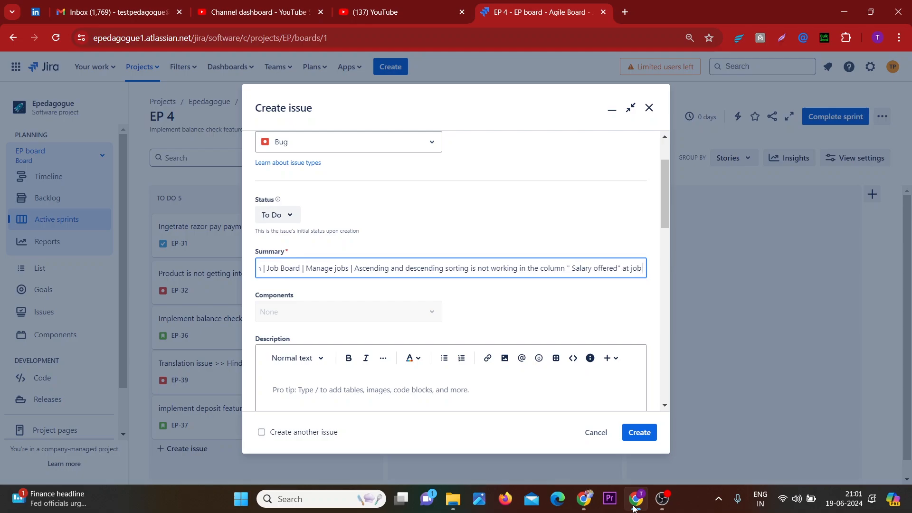
text( listin)
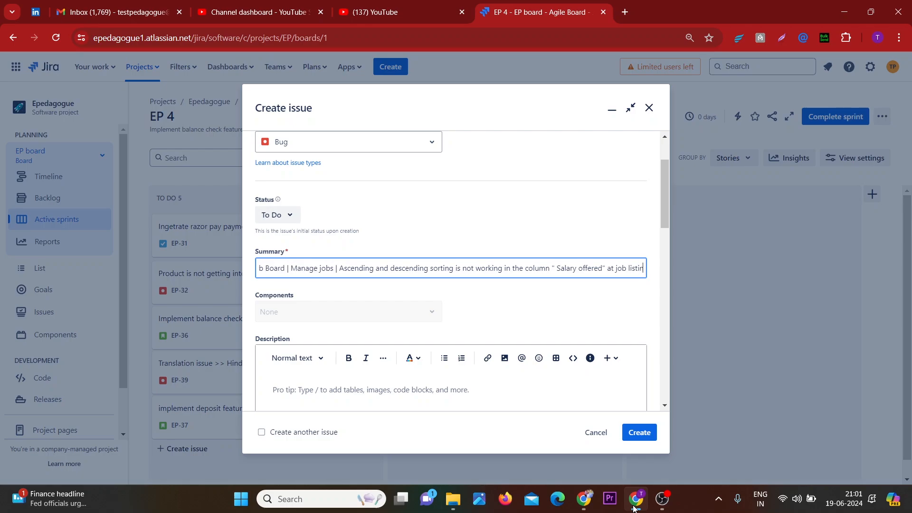
text(g)
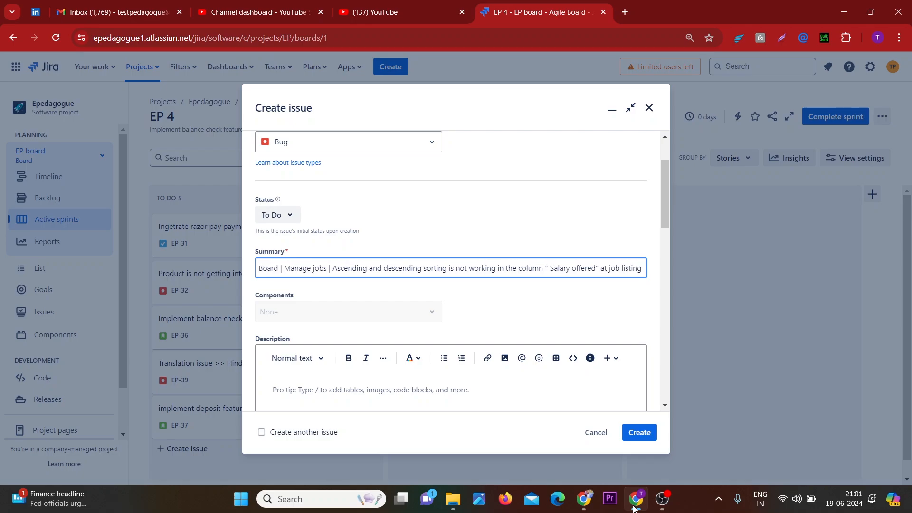
text( page)
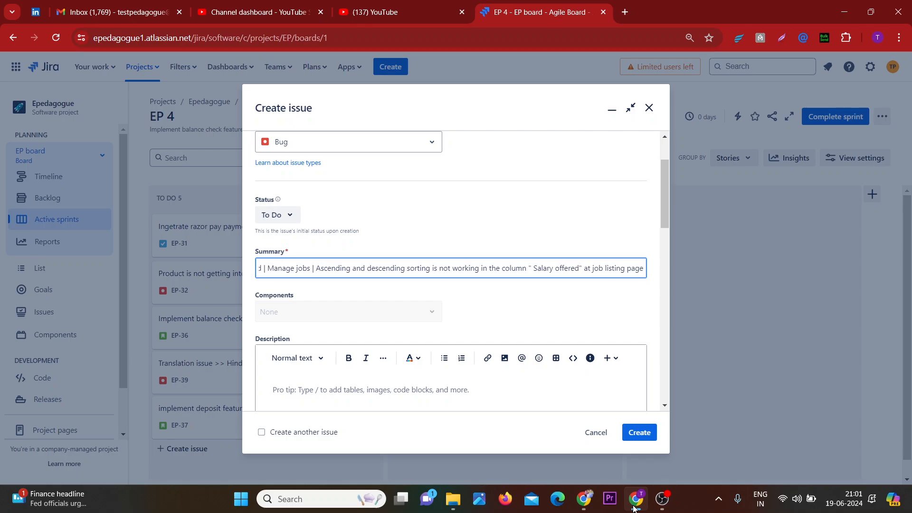
text(.)
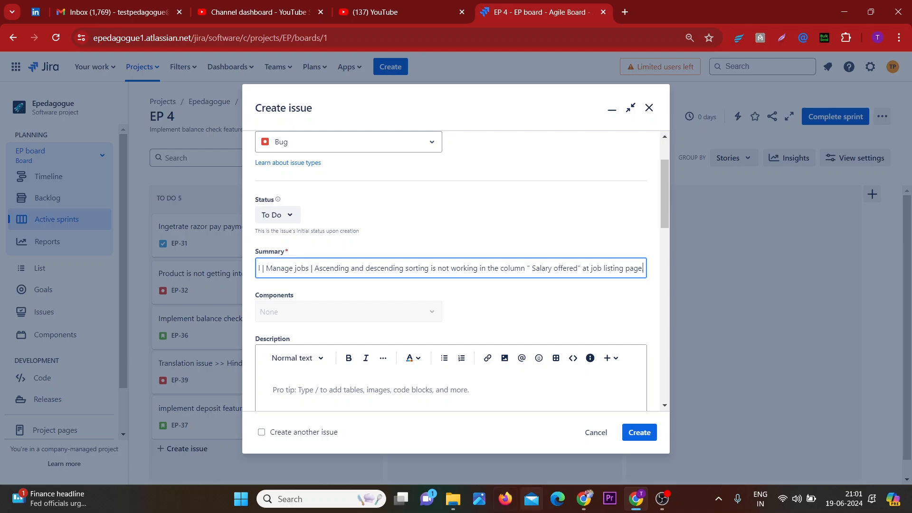
Review the full summary text and retype its closing period
scroll(439, 268, left, 2)
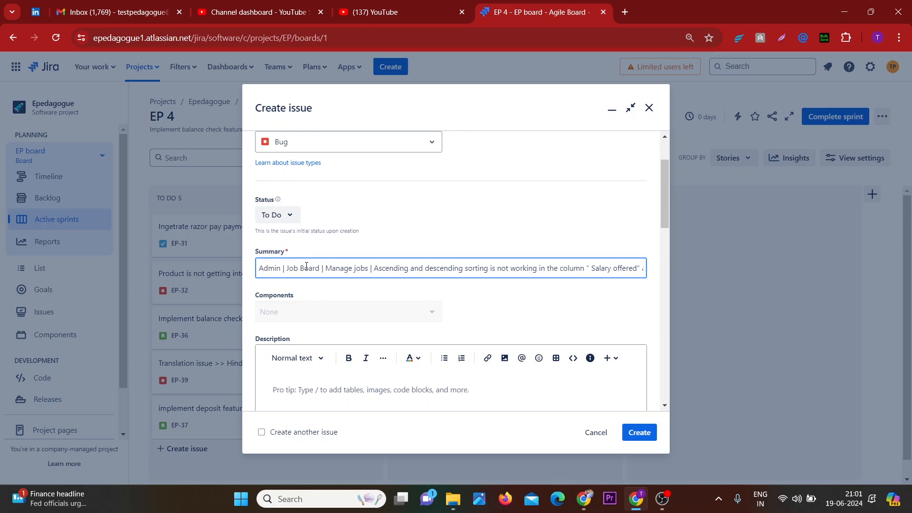
scroll(339, 268, right, 2)
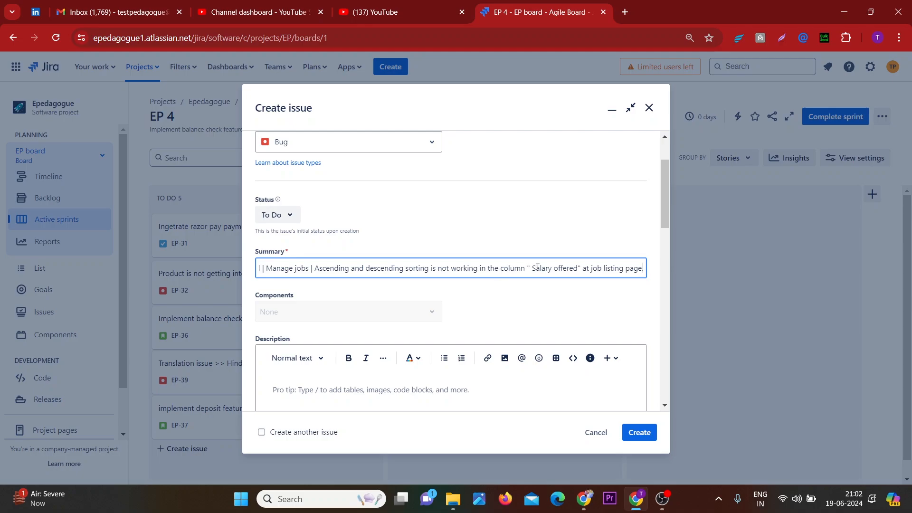
key(BackSpace)
scroll(568, 322, down, 2)
text(.)
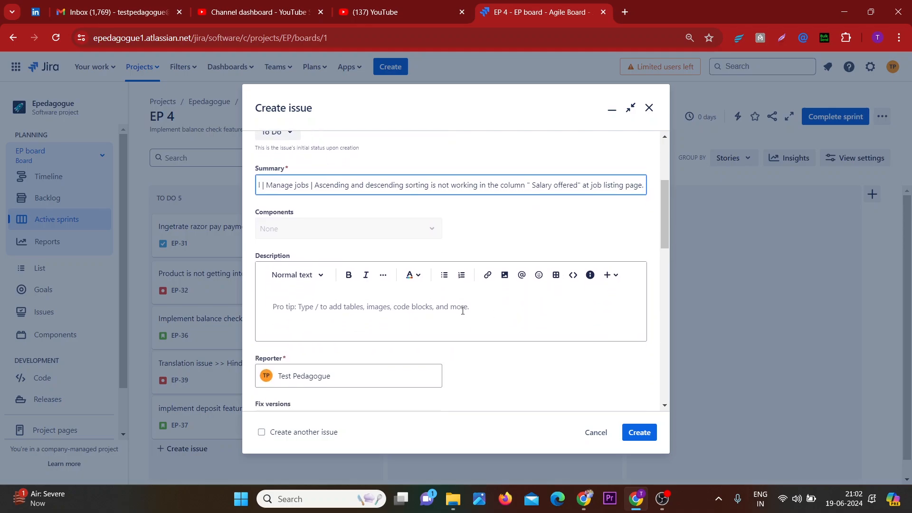
Scroll to the Environment field and switch to the other browser window's GitHub tab
click(461, 309)
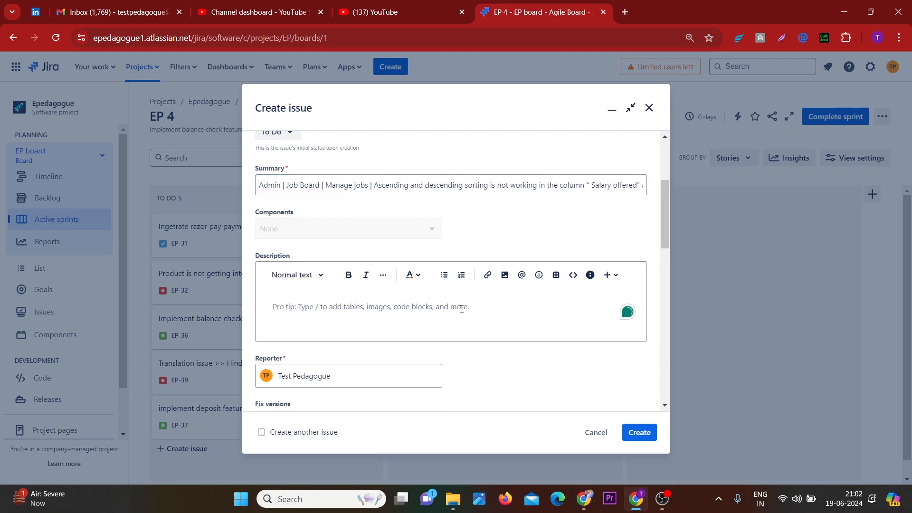
scroll(461, 309, down, 2)
scroll(461, 309, down, 2)
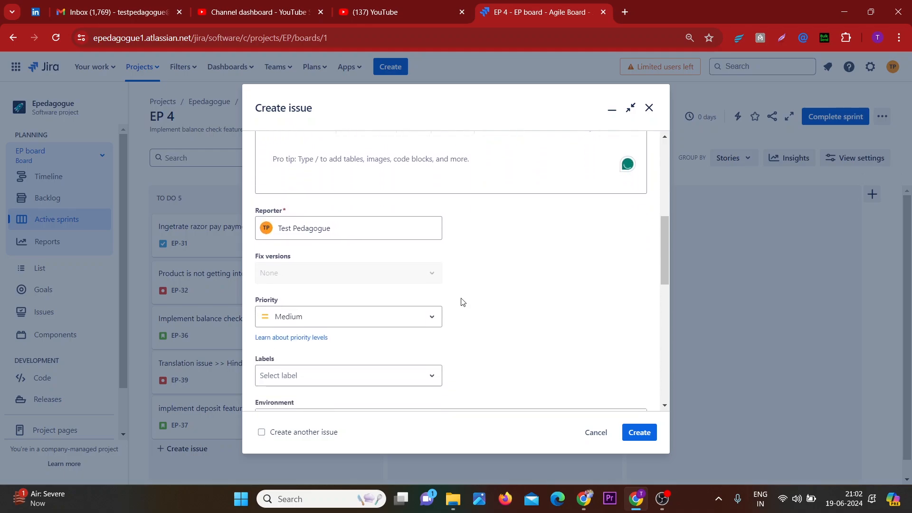
scroll(462, 302, down, 2)
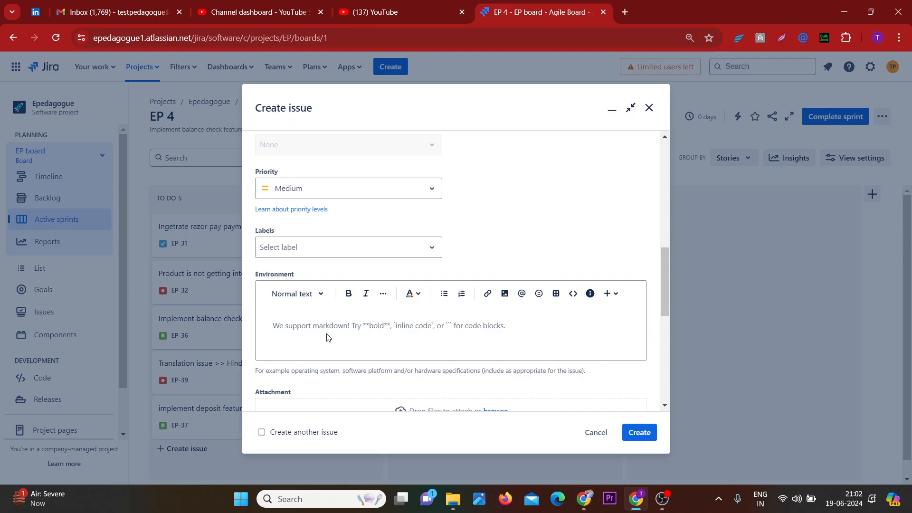
mouse_move(584, 498)
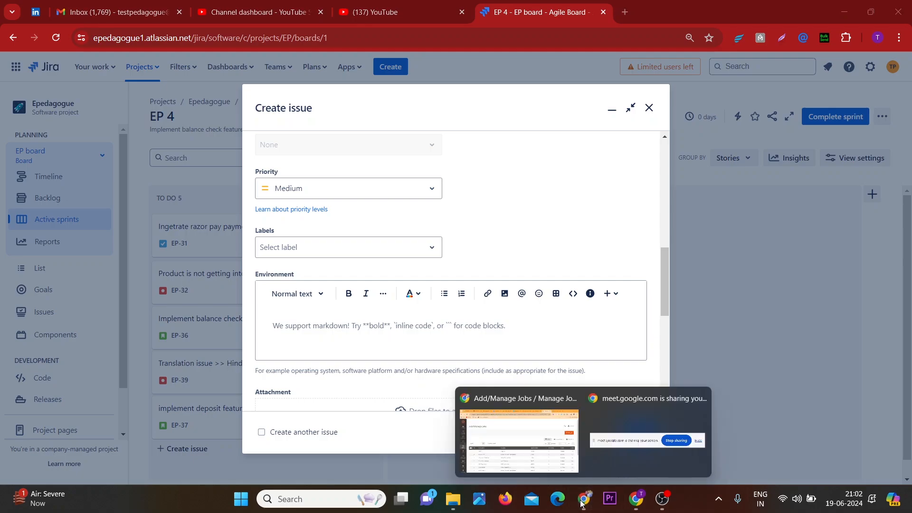
click(542, 452)
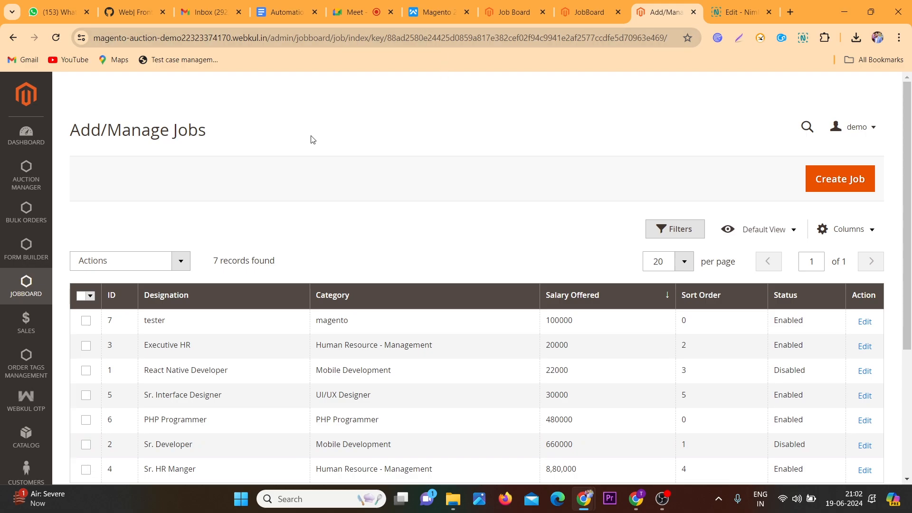
click(55, 38)
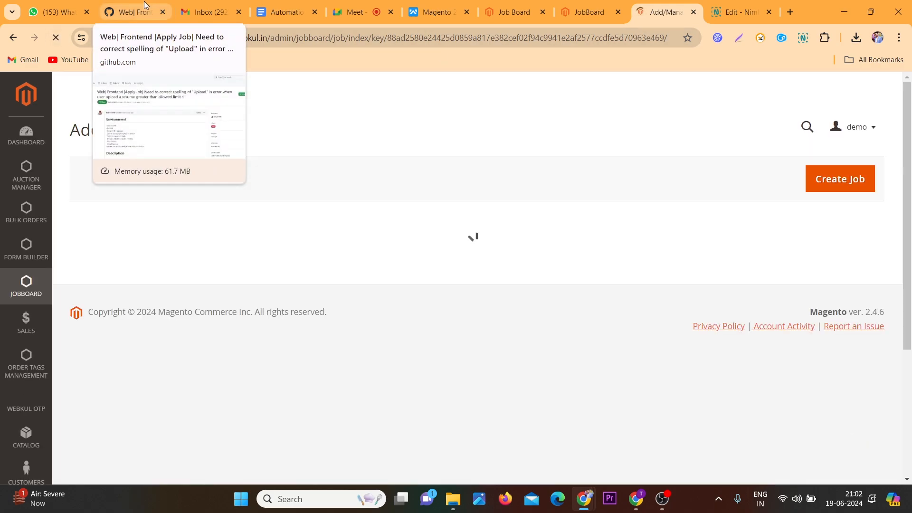
click(144, 6)
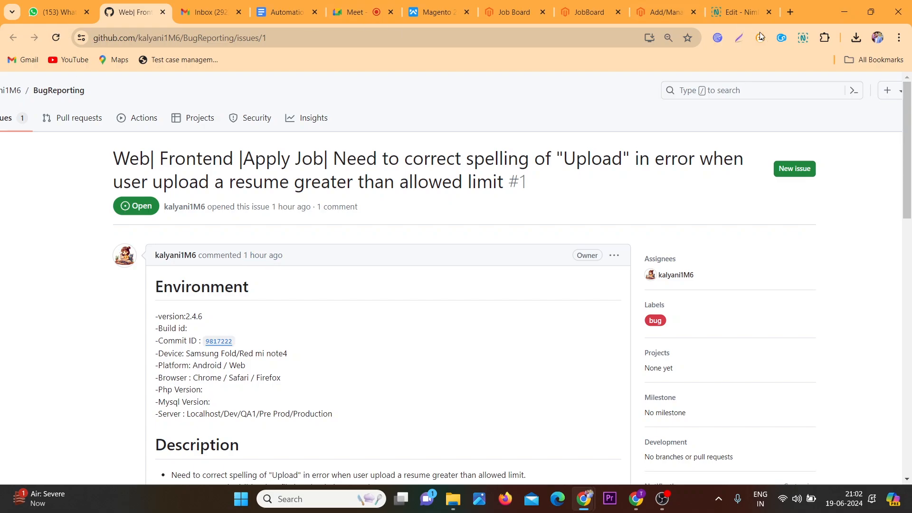
Open issue #1 from the bloggerpct/magento repository's issues in a new tab
click(791, 12)
text(g)
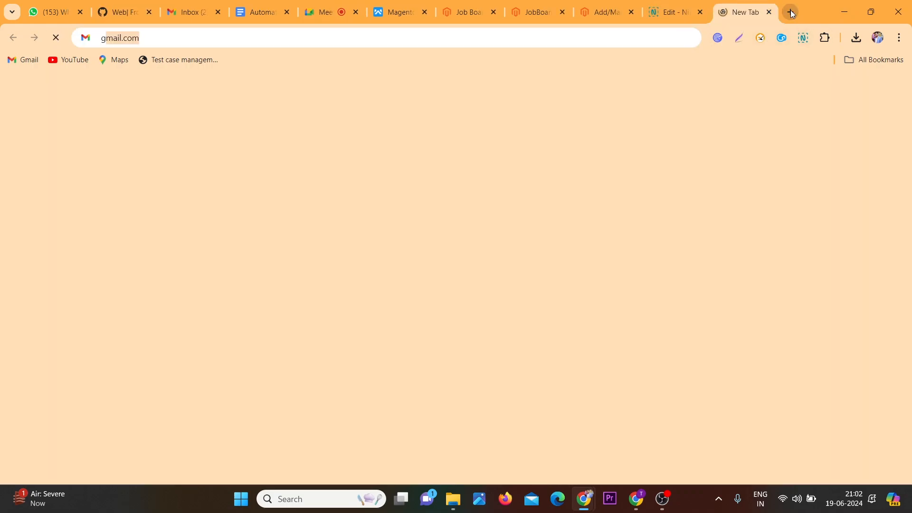
text(i)
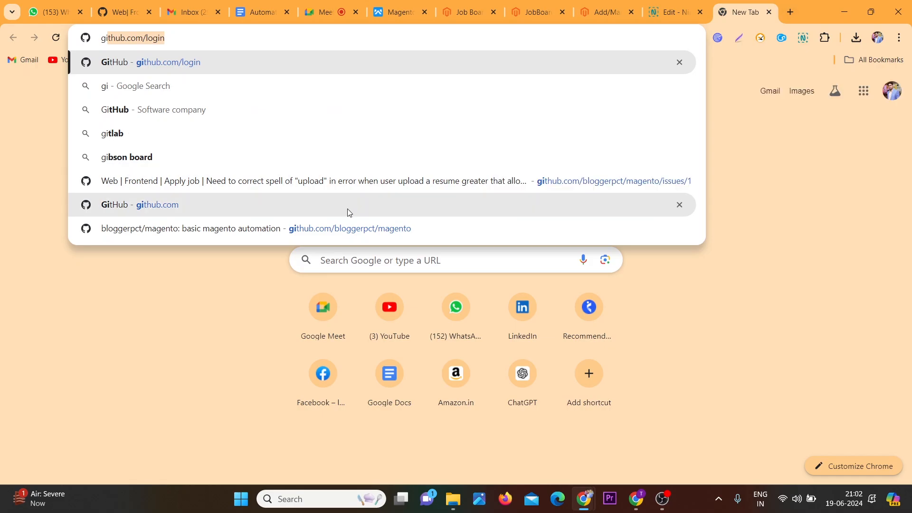
click(336, 229)
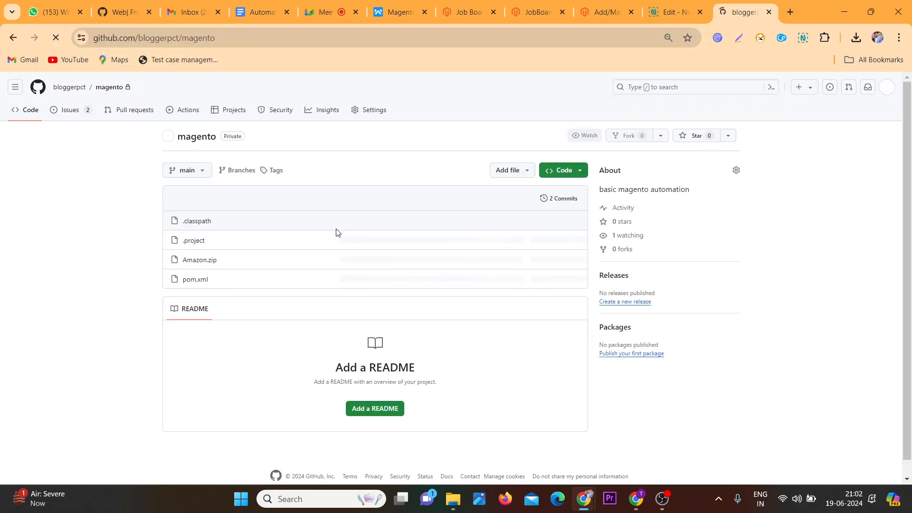
click(68, 114)
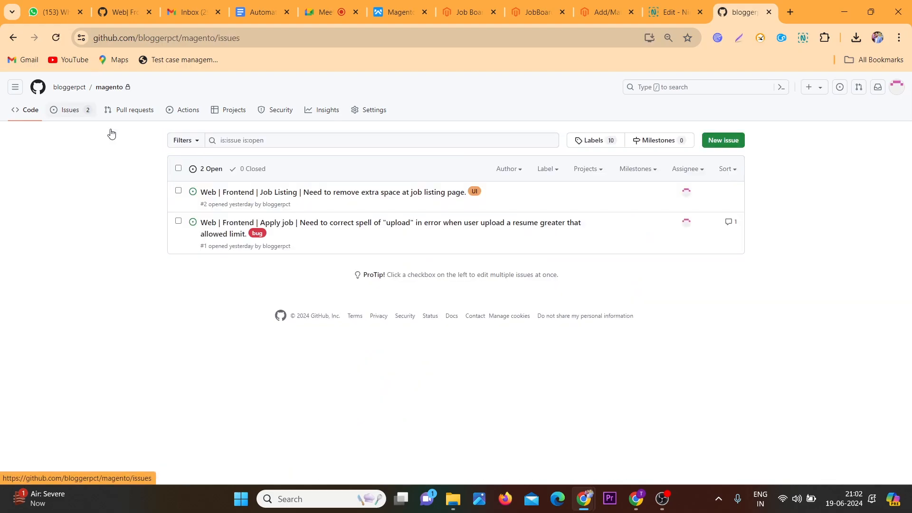
click(220, 234)
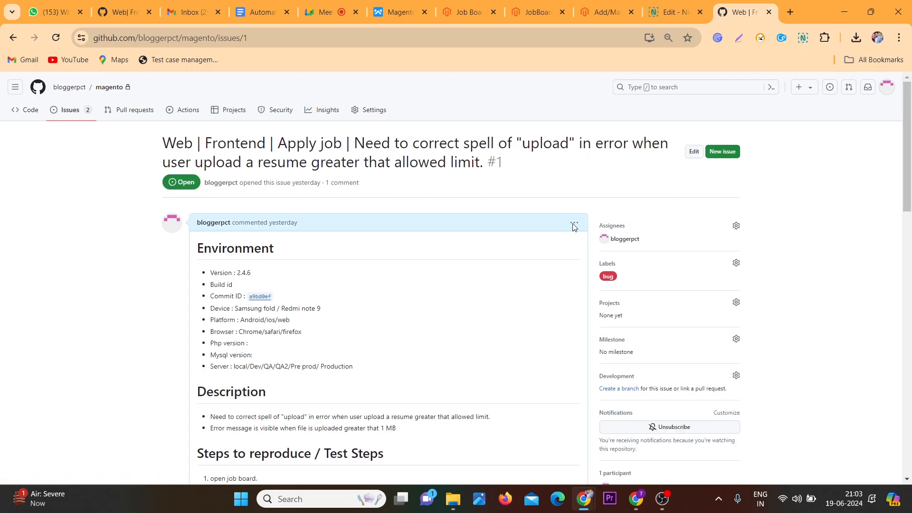
Open the issue's first comment for editing and select its Environment section
click(574, 223)
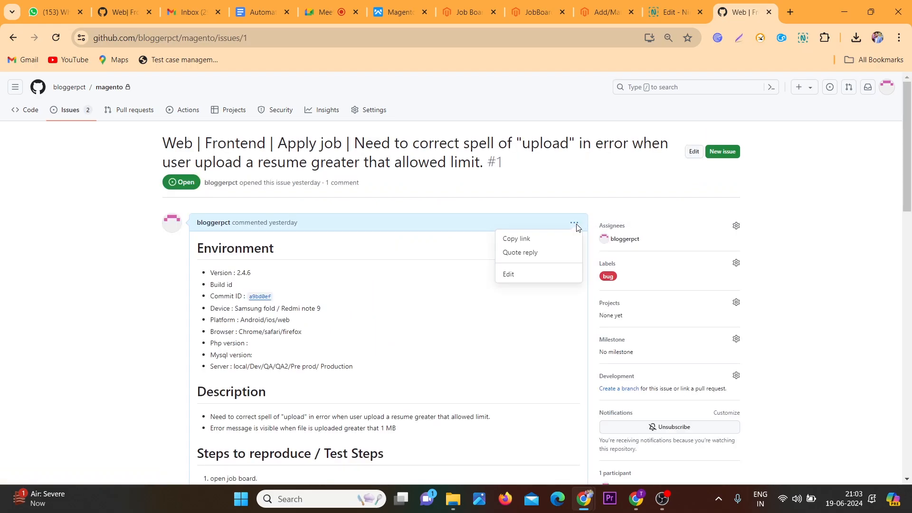
click(509, 275)
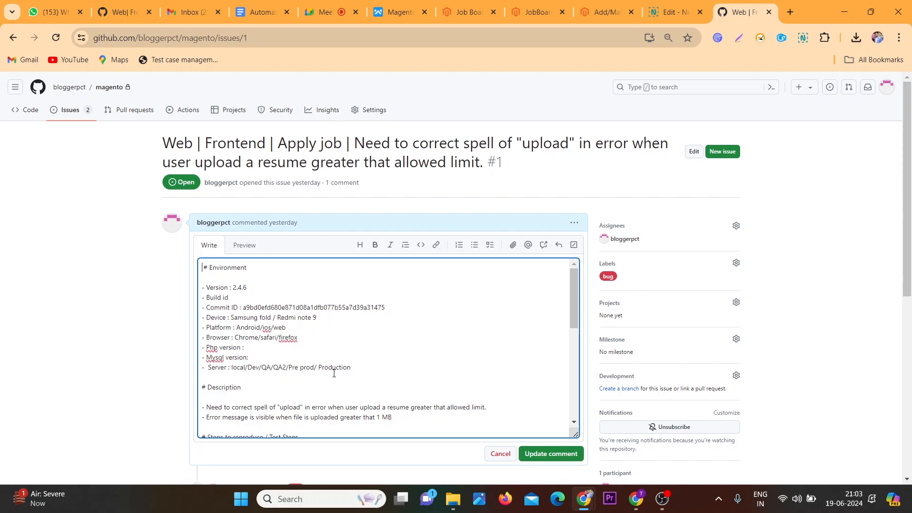
drag(363, 370, 191, 266)
Paste the copied environment details into the Jira issue's Environment field
key(alt+Tab)
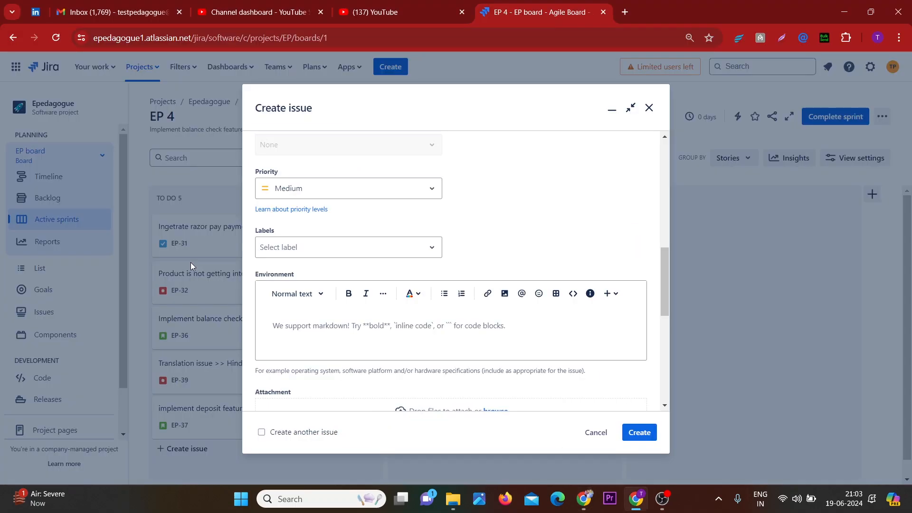
click(294, 328)
text(Environment Version : 2.4.6 Build id Commit ID : a9bd0efd680e871d08a1dfb077b55a7d39a31475 Device : Samsung fold / Redmi note 9 Platform : Android/ios/web Browser : Chrome/safari/firefox Php version : Mysql version: Server : local/Dev/QA/QA2/Pre prod/ Production)
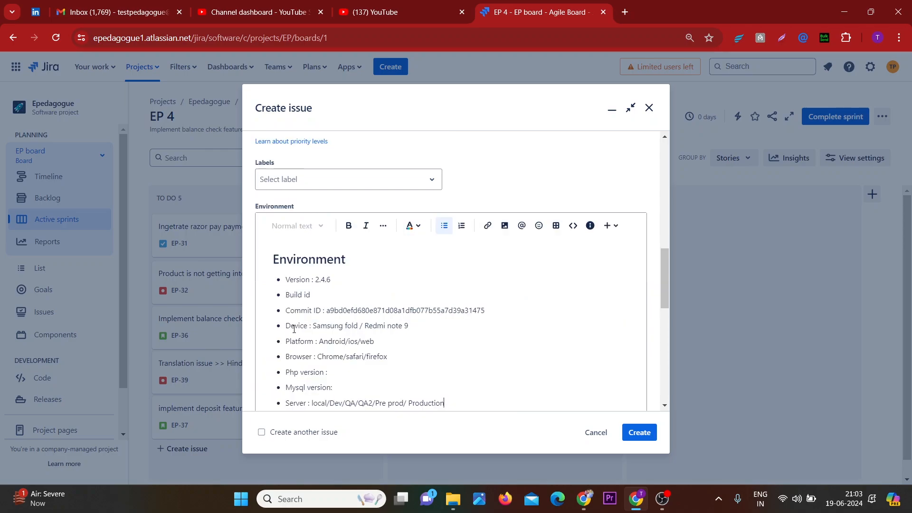
scroll(294, 329, down, 1)
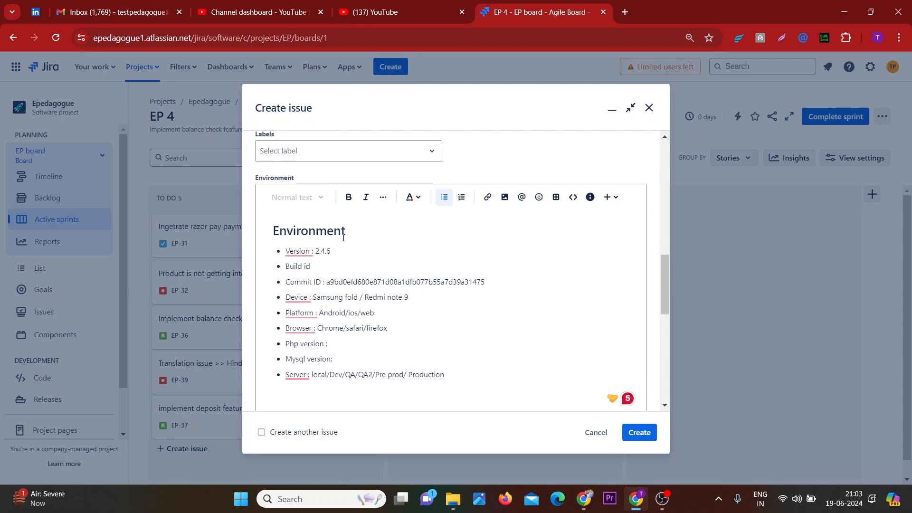
Add a heading 1 titled "Description" to the Description field
scroll(343, 238, up, 1)
scroll(344, 238, up, 8)
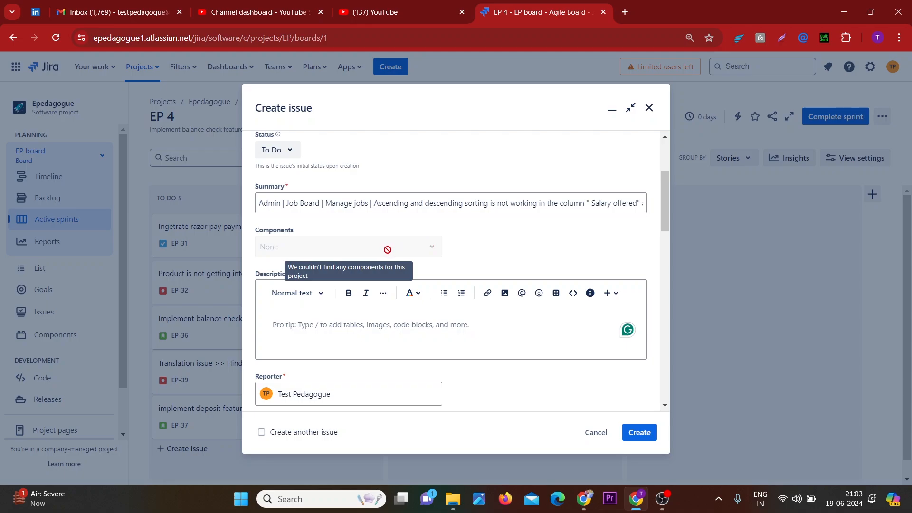
click(361, 324)
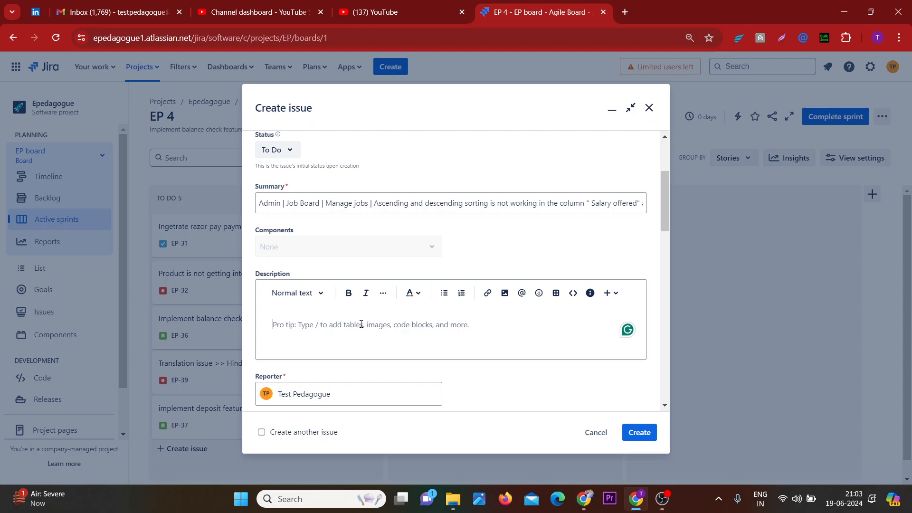
text(=)
key(BackSpace)
key(BackSpace)
text(# )
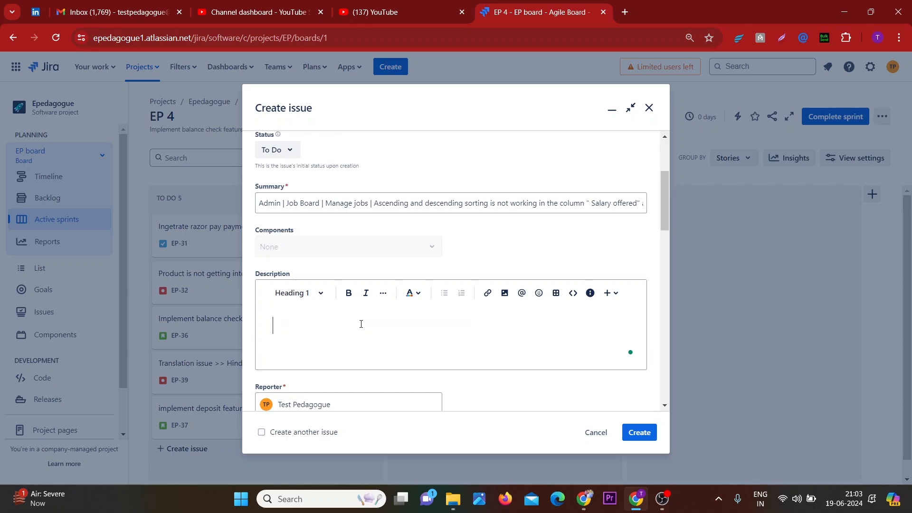
text(Description)
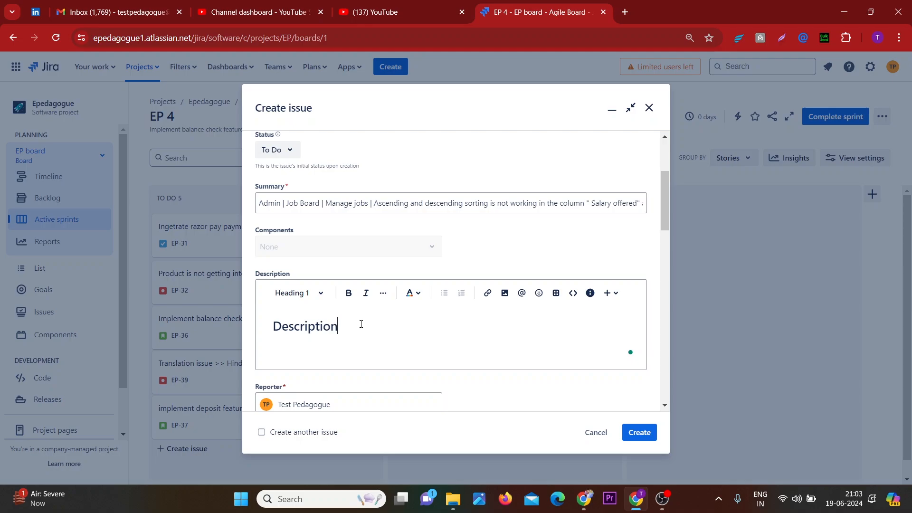
Add a bullet under the heading reading "At admin panel under job board listing"
key(Return)
text(- )
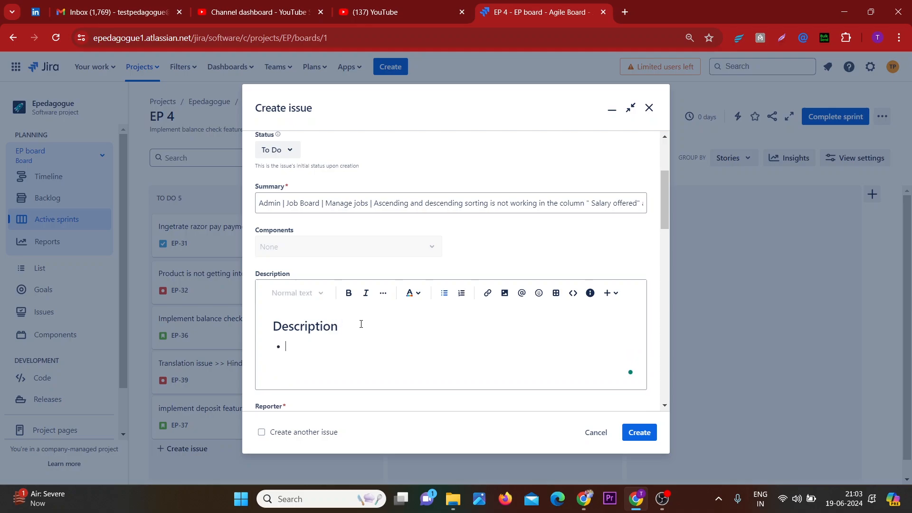
text(At admin panel )
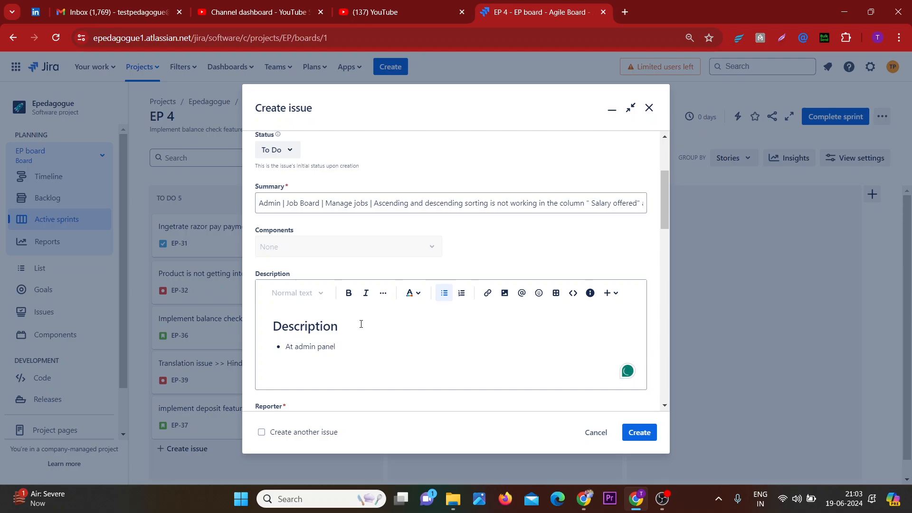
text(under job board listing)
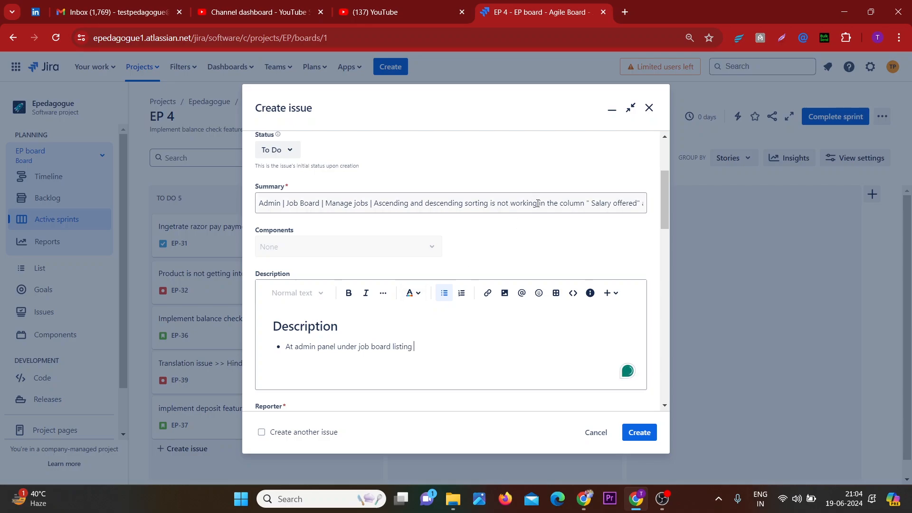
Copy the sorting problem text from the summary and append it to the bullet, ending with "in the column."
drag(539, 202, 312, 204)
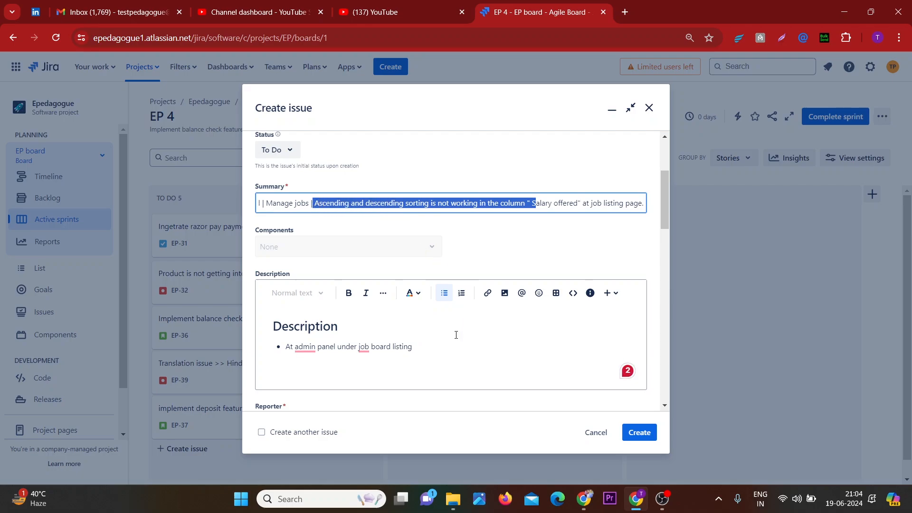
key(ctrl+c)
click(442, 347)
key(ctrl+v)
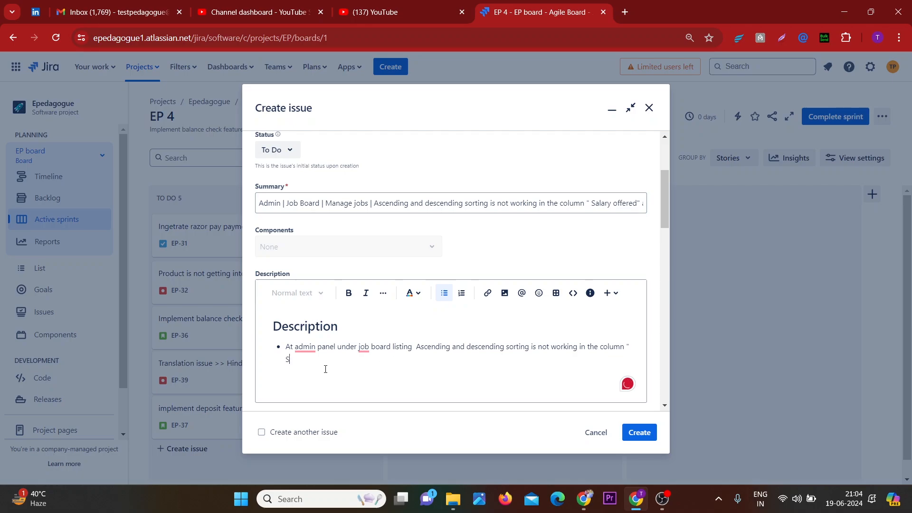
key(BackSpace)
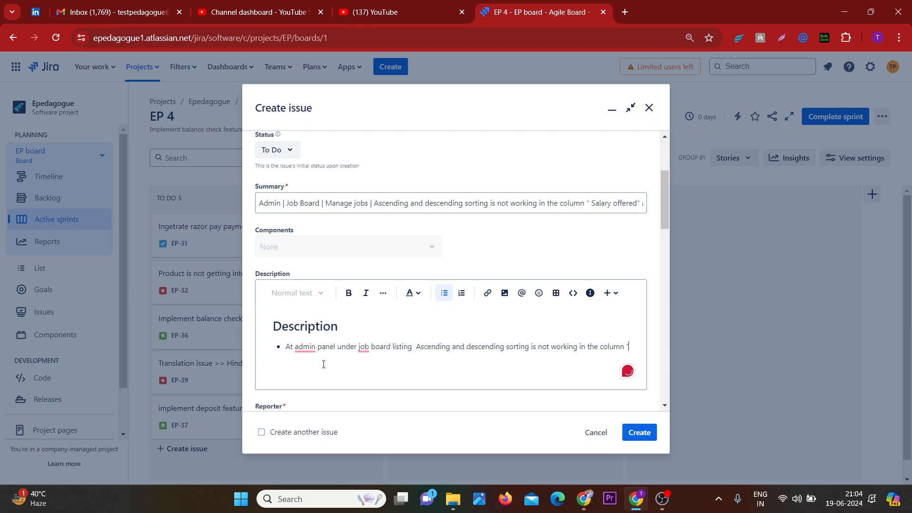
text(.)
Start a new heading 1 line two lines below the description bullet
key(Return)
key(Return)
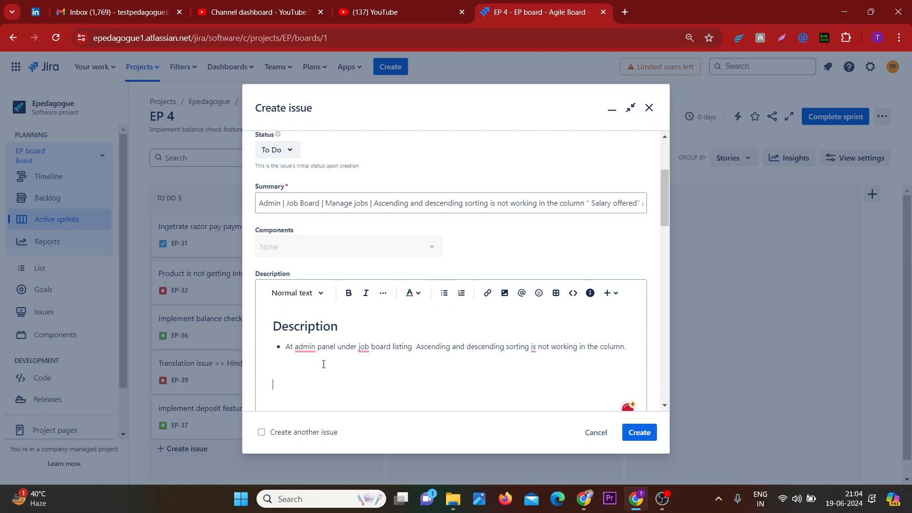
text(#)
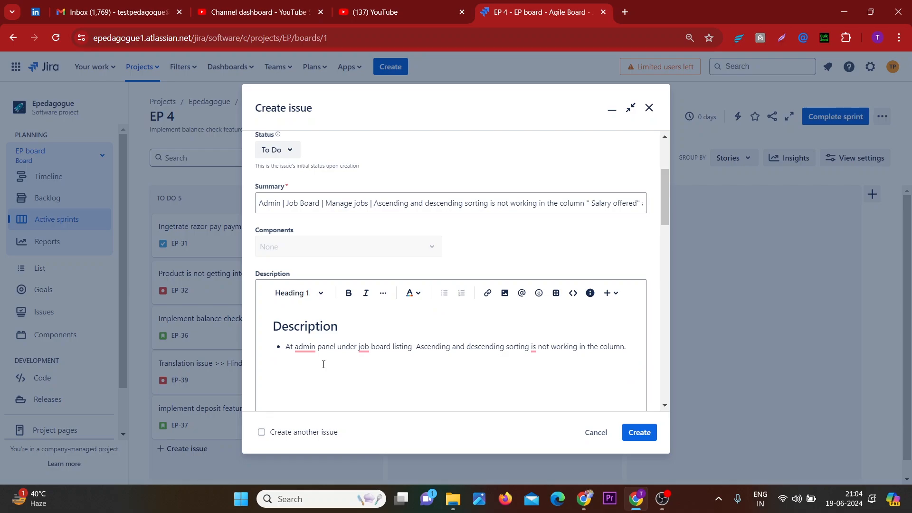
text( te)
key(ctrl+s)
key(BackSpace)
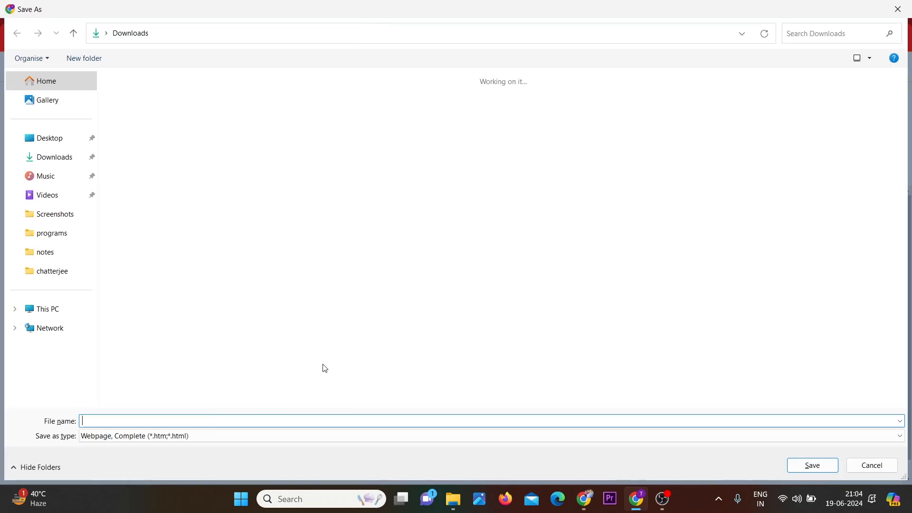
click(899, 9)
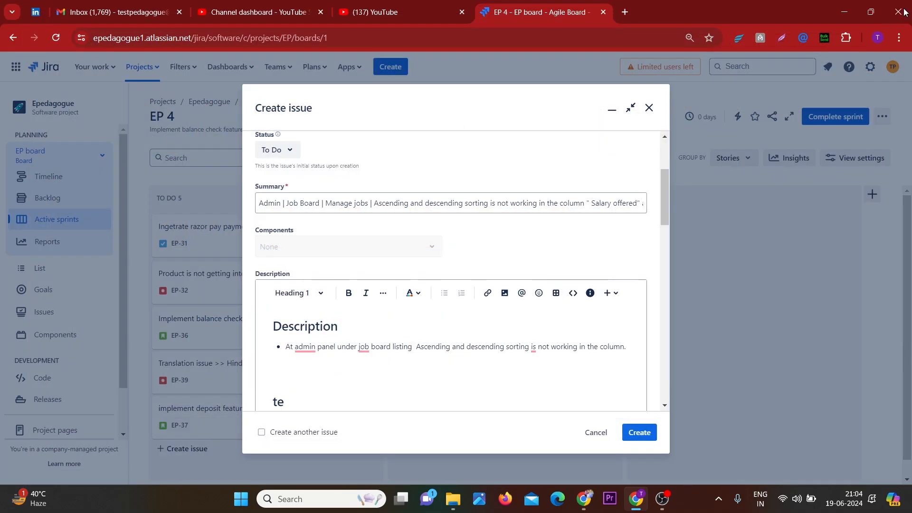
key(BackSpace)
key(BackSpace)
Title the new heading "Steps to reproduce / Test Steps"
text(Steps to reproducw)
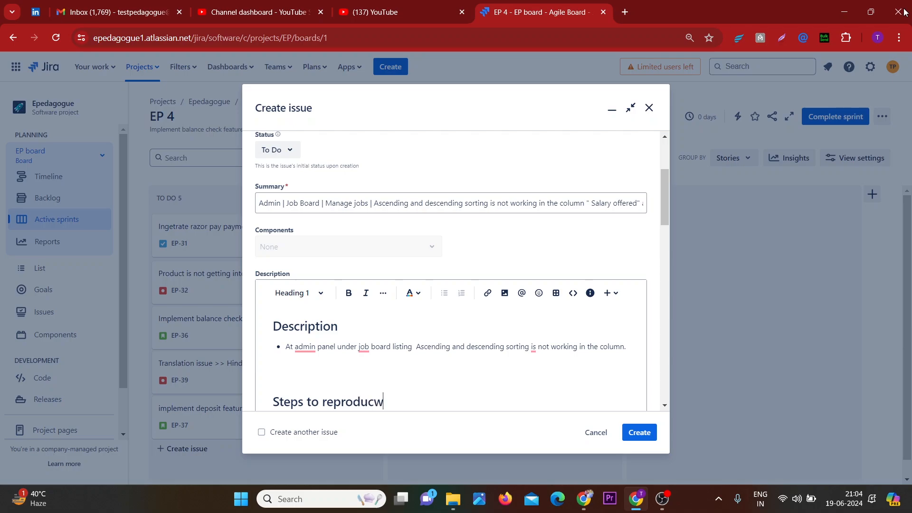
key(BackSpace)
text(e / Test Steps)
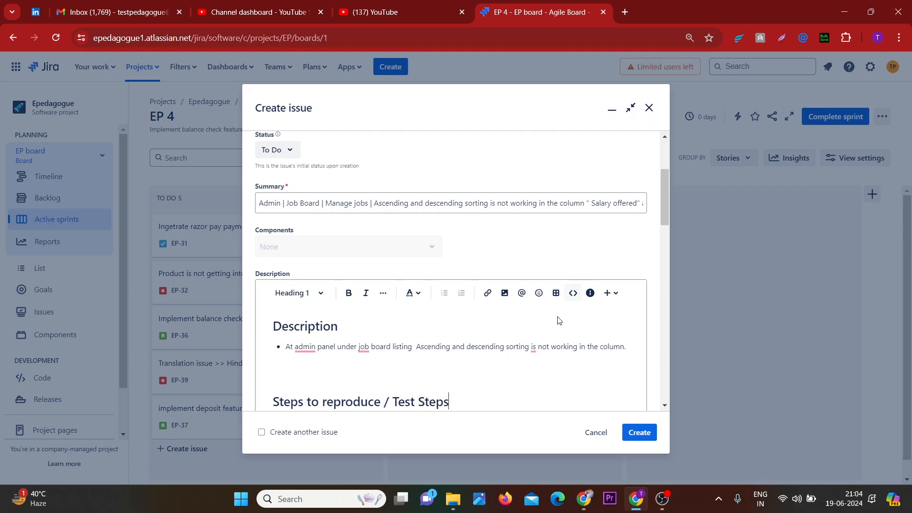
Start a bulleted list under the Steps heading with the item "Log in to admin panel."
scroll(559, 320, down, 1)
key(Return)
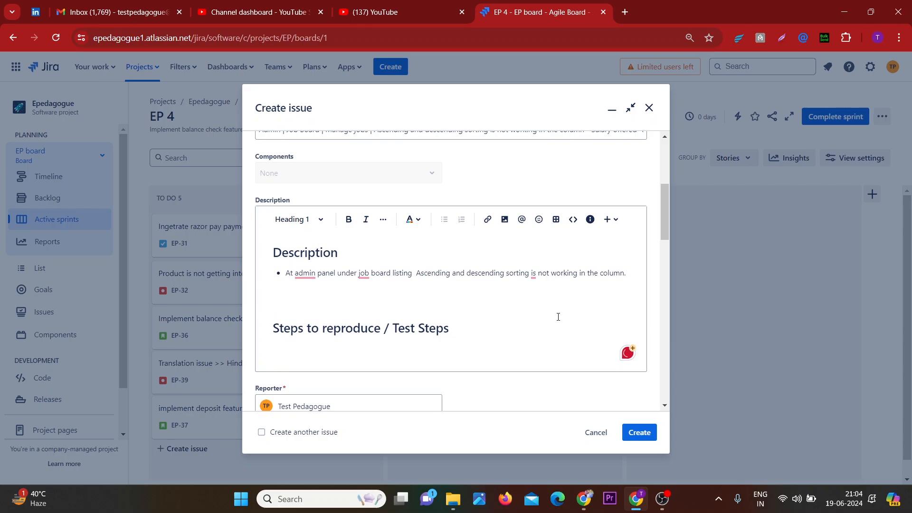
text(- )
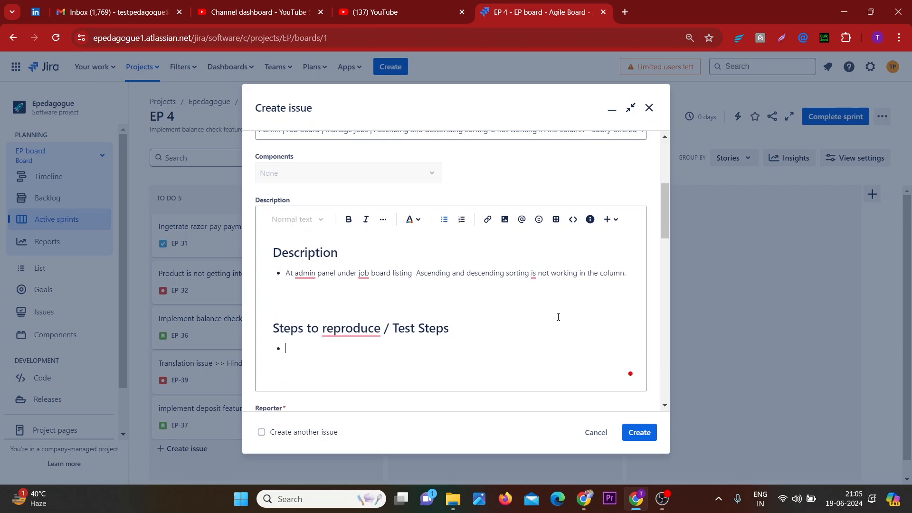
text(Log in to ad)
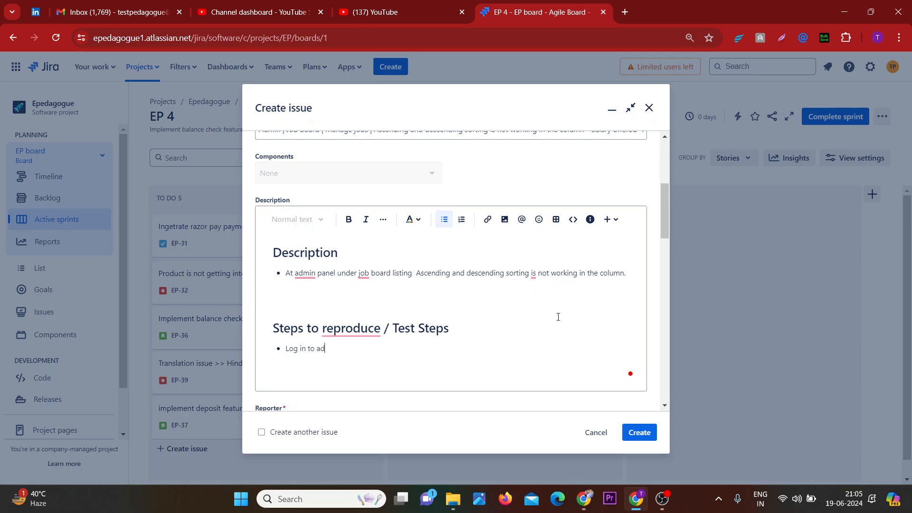
text(min panel.)
key(Return)
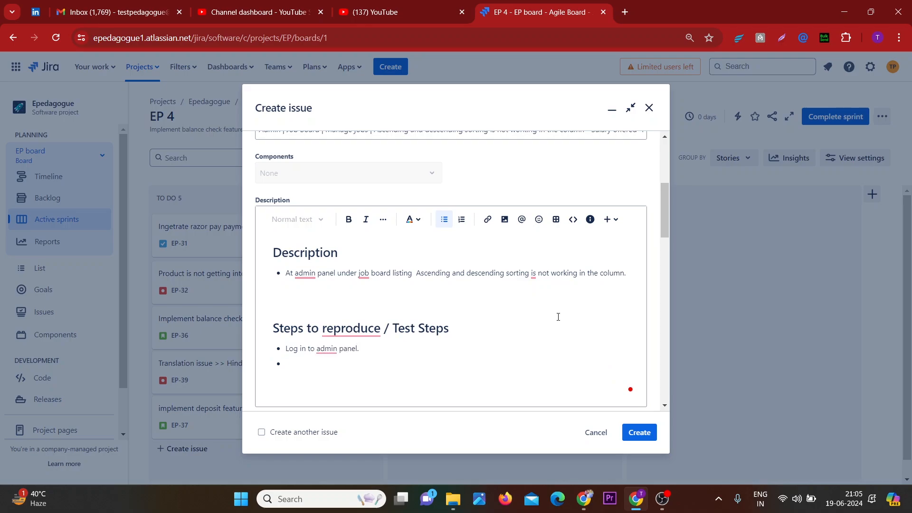
Add a second bullet reading "Navigate to Job board--> Manage jobs."
text(na)
key(BackSpace)
key(BackSpace)
text(n)
key(BackSpace)
text(Navigate)
text(to)
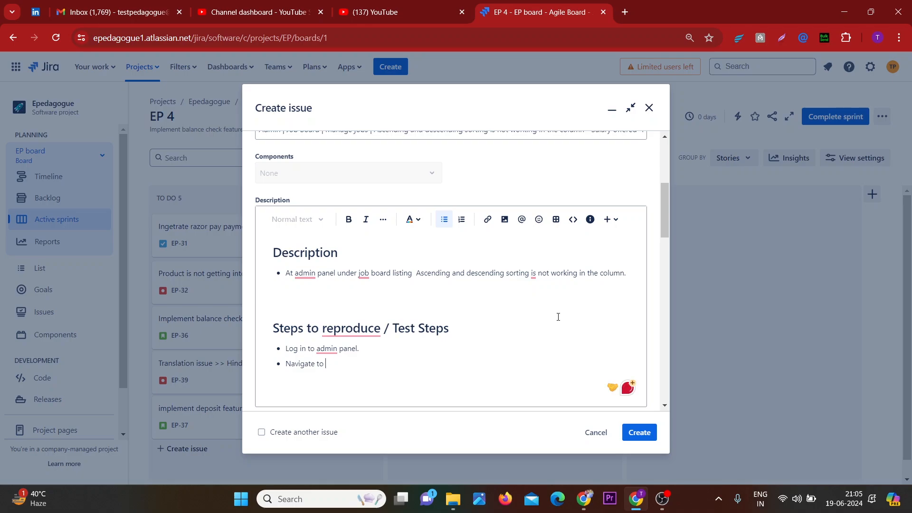
text( Job bp)
key(BackSpace)
text(oard-->)
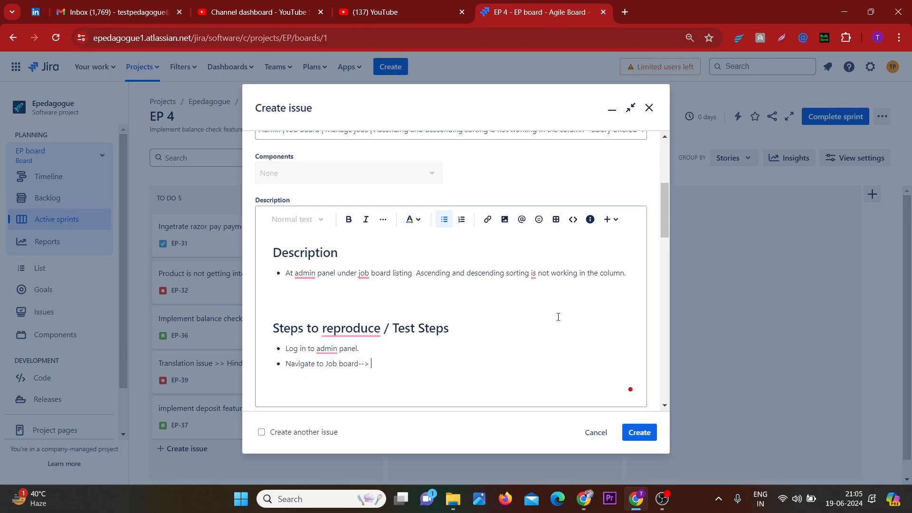
text( Manage jobs.)
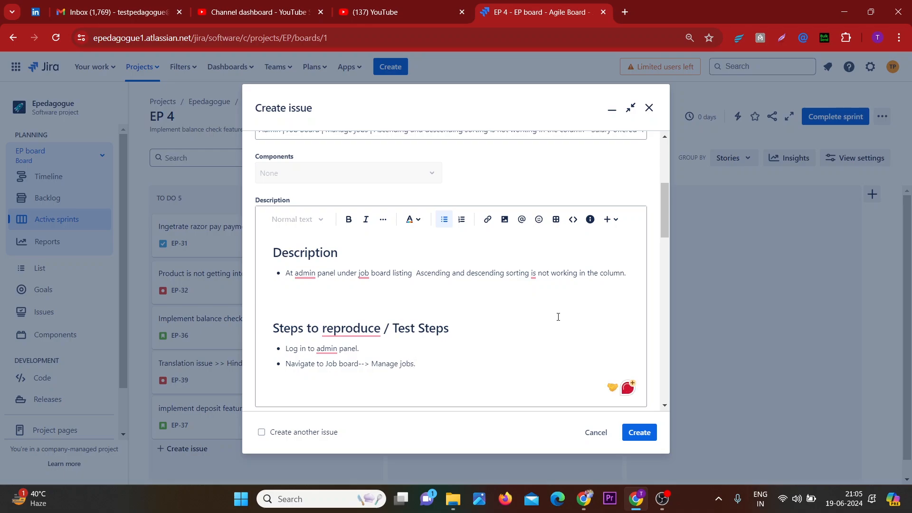
key(Return)
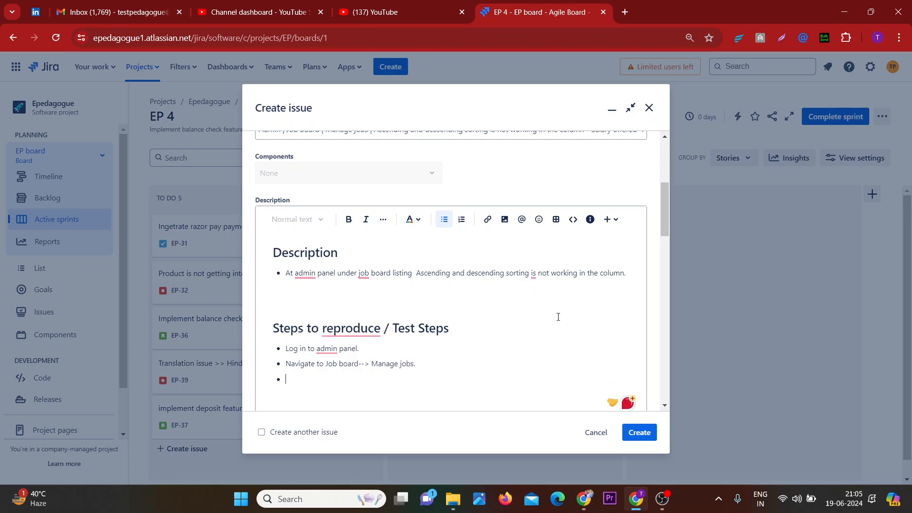
Add a third bullet "Apply sorting on Salary offered column" and make "Salary offered" bold
text(App)
text(yy sorting on Sa)
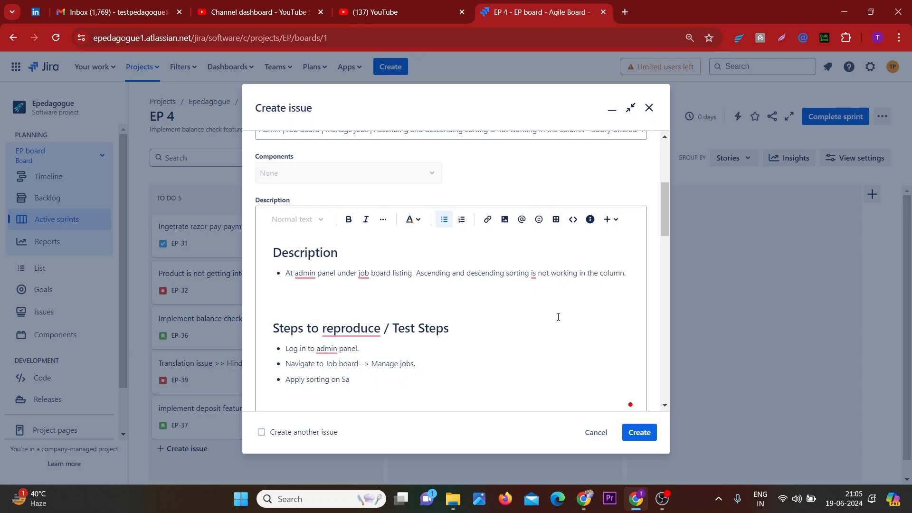
text(lary )
text(os)
text(ffered c)
text(olumn)
drag(386, 379, 343, 380)
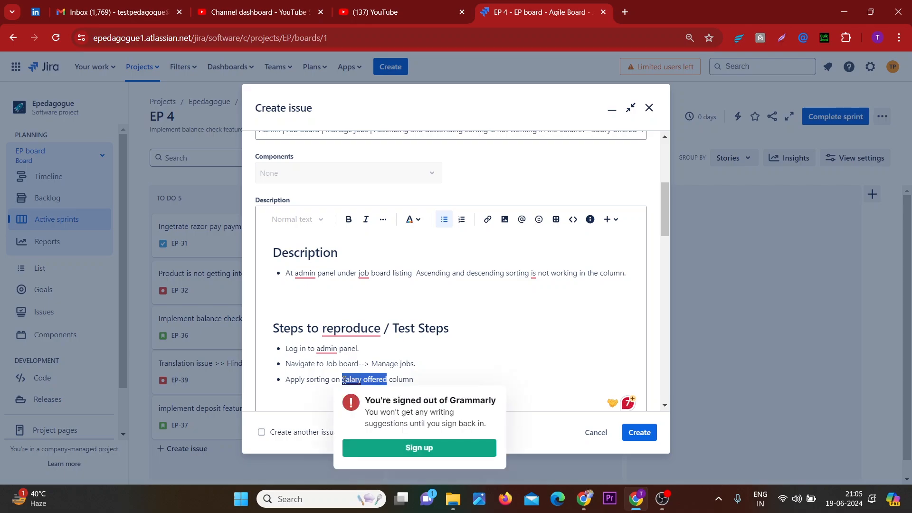
key(ctrl+b)
End the third bullet with a period and leave the list with blank lines below it
click(472, 369)
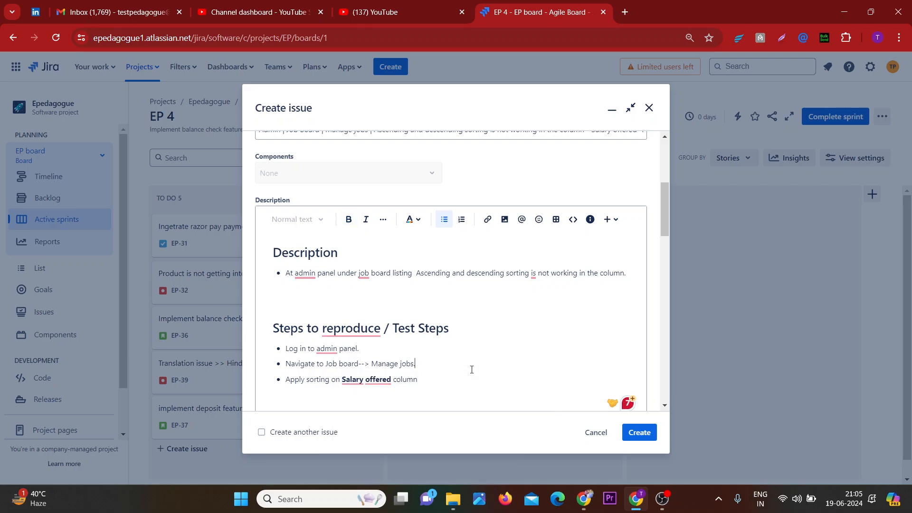
text(.)
key(Return)
key(Return)
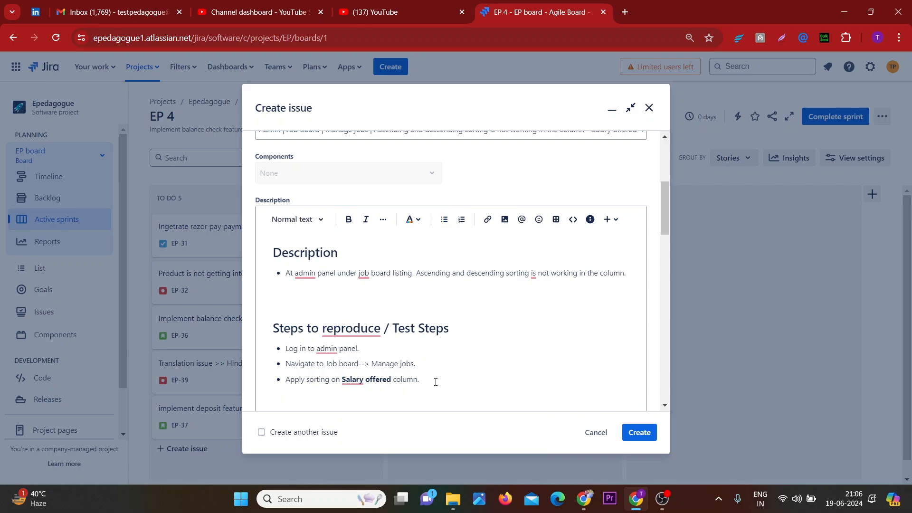
key(Return)
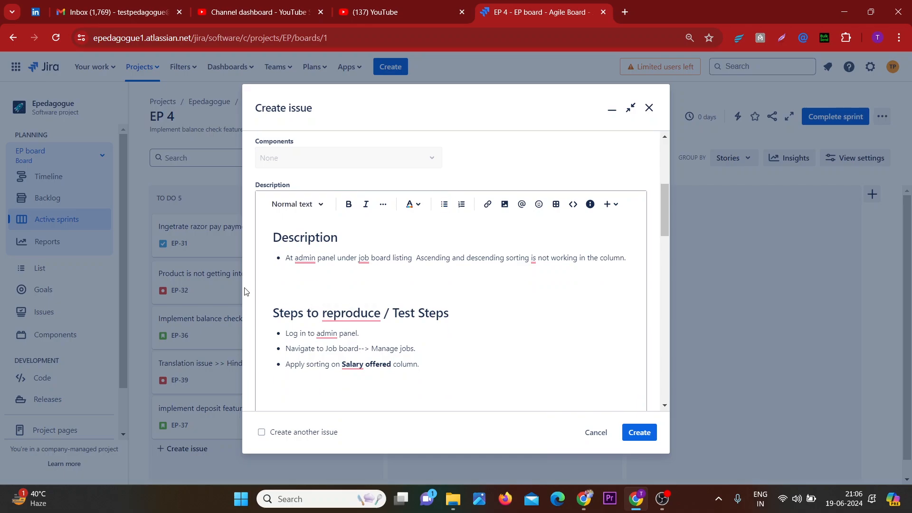
Remove the extra blank line above the "Steps to reproduce / Test Steps" heading
click(283, 293)
key(Left)
key(BackSpace)
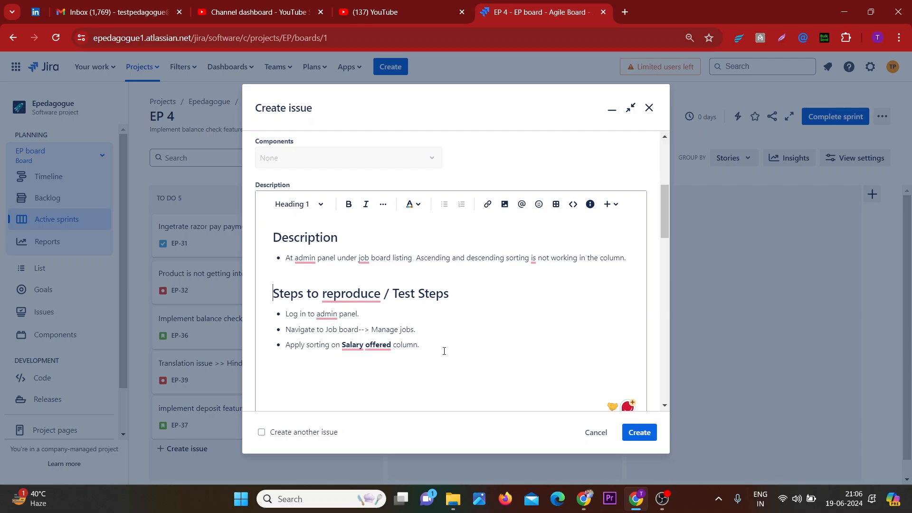
Add a heading 1 titled "Test Data" below the steps list
click(444, 352)
key(Return)
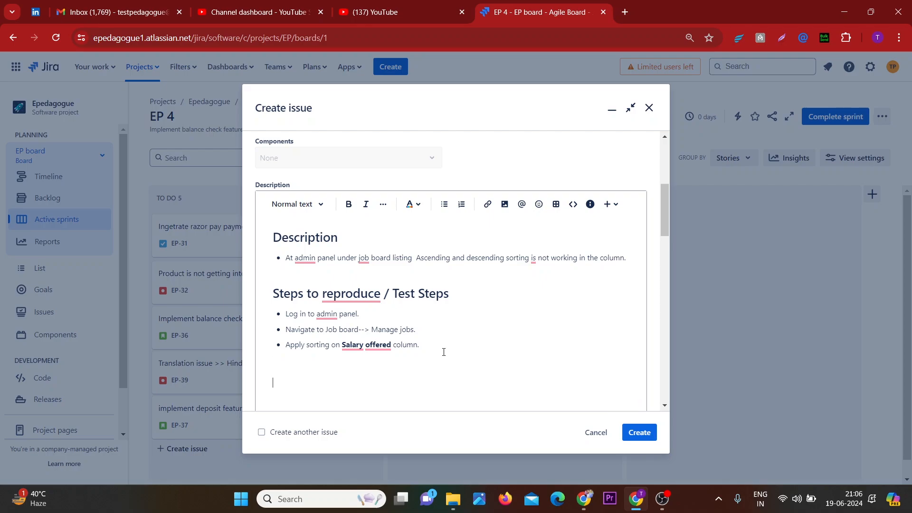
text(#)
text( Test)
text( Data)
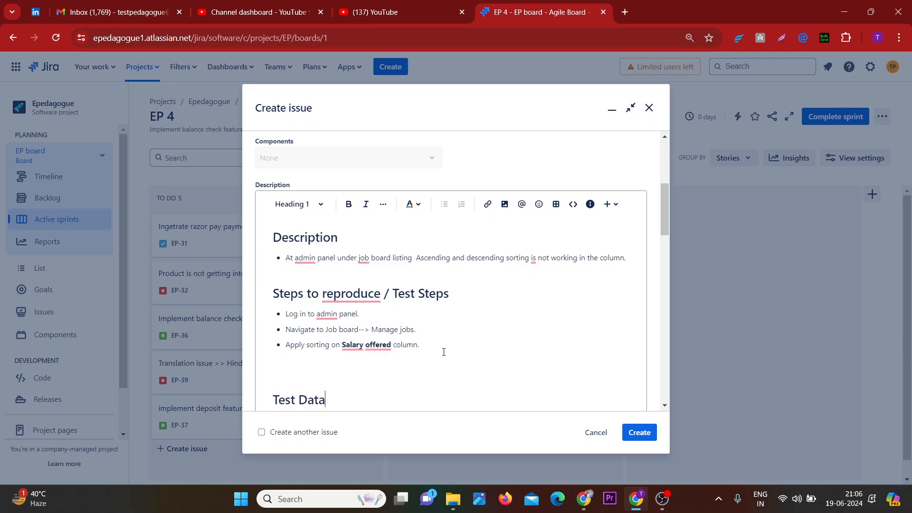
key(Return)
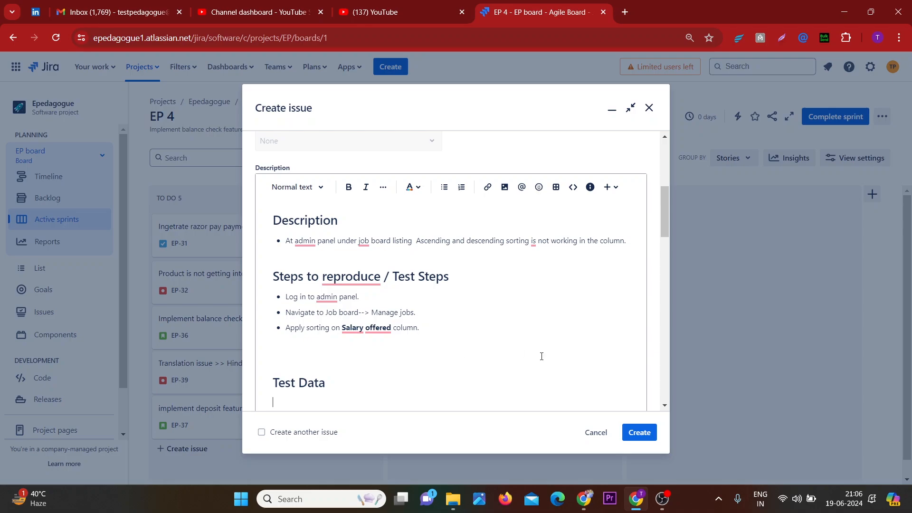
Remove the extra blank line above the "Test Data" heading
click(351, 384)
scroll(350, 384, down, 1)
click(287, 356)
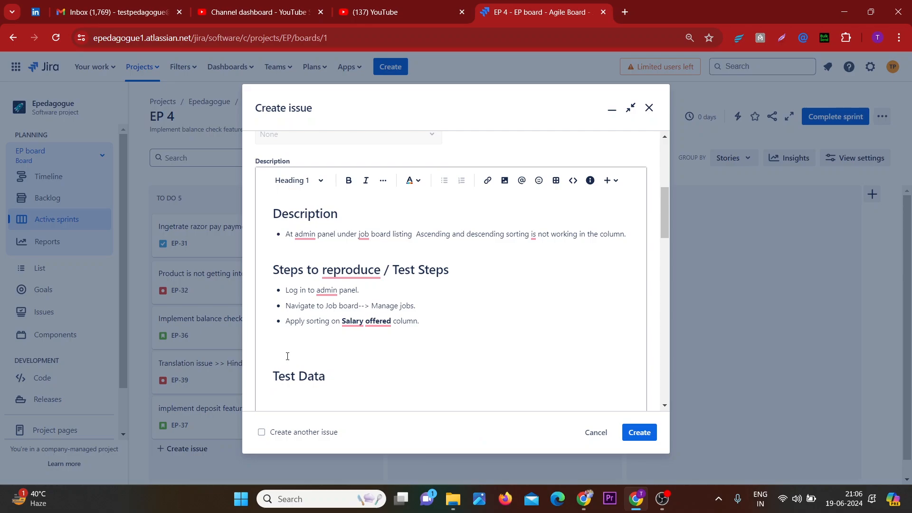
key(Left)
key(BackSpace)
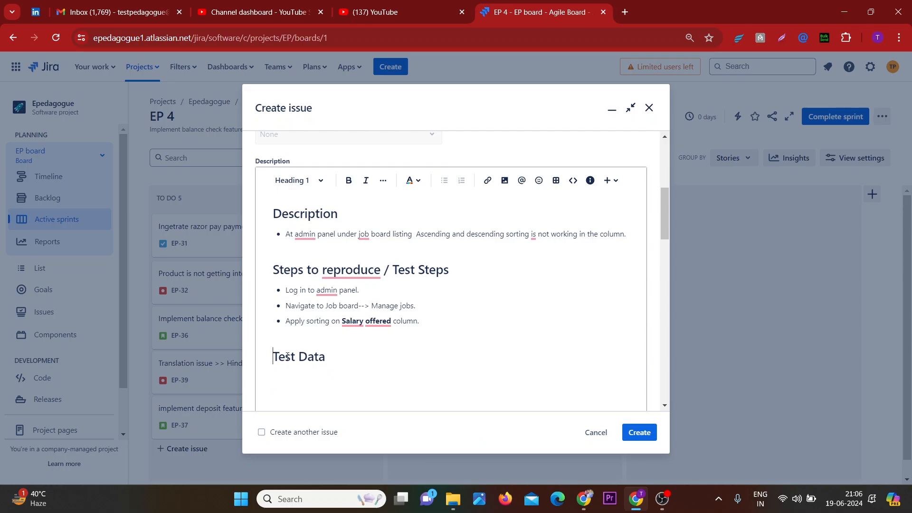
Add a bullet reading "N/A" under the Test Data heading
click(347, 355)
key(Return)
text(* )
text(N)
text(?)
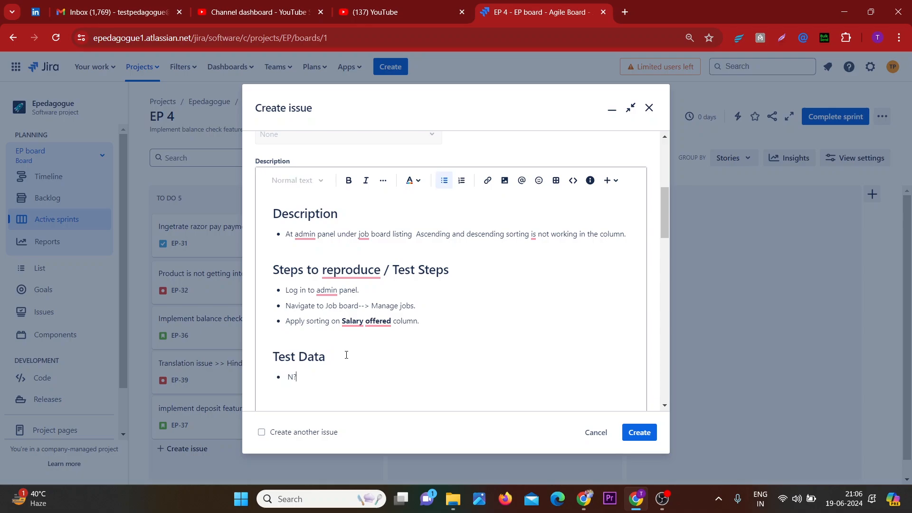
text(/A)
key(Return)
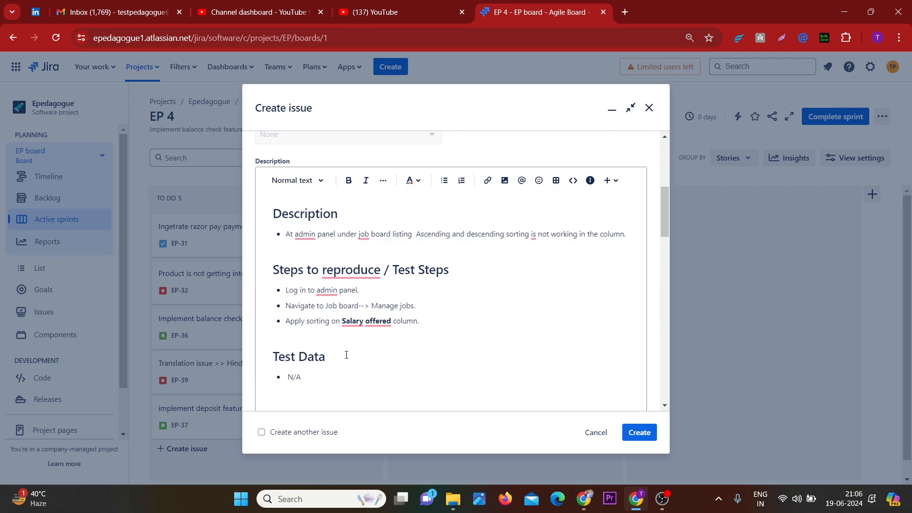
Add a heading 1 titled "Expected" with a bullet below the test data
scroll(346, 355, down, 1)
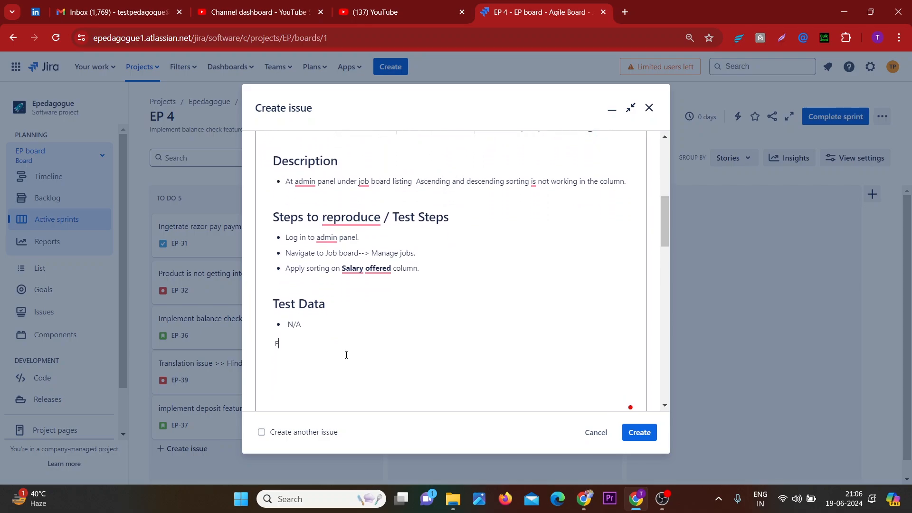
text(Ex)
key(BackSpace)
text(#)
key(BackSpace)
text(# Expected)
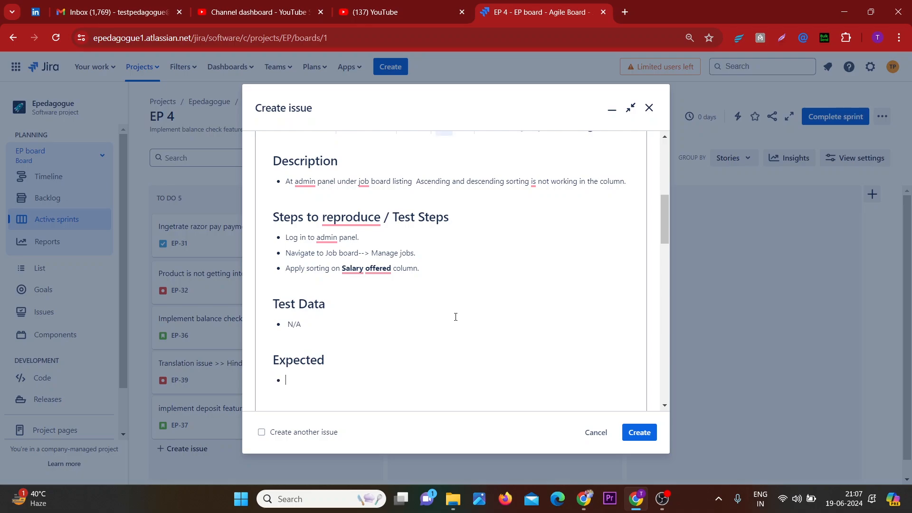
Copy the sorting problem sentence from the description bullet and paste it into the Expected bullet
drag(416, 181, 624, 182)
key(ctrl+c)
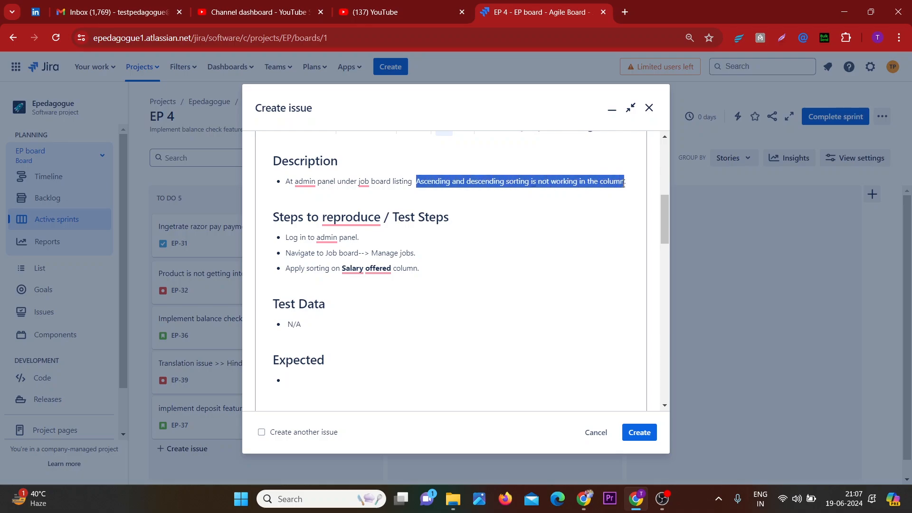
click(338, 379)
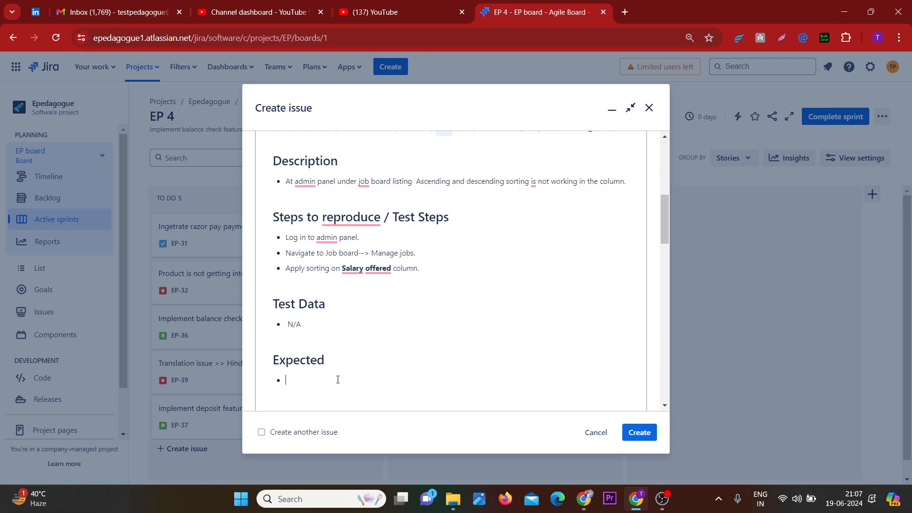
key(ctrl+v)
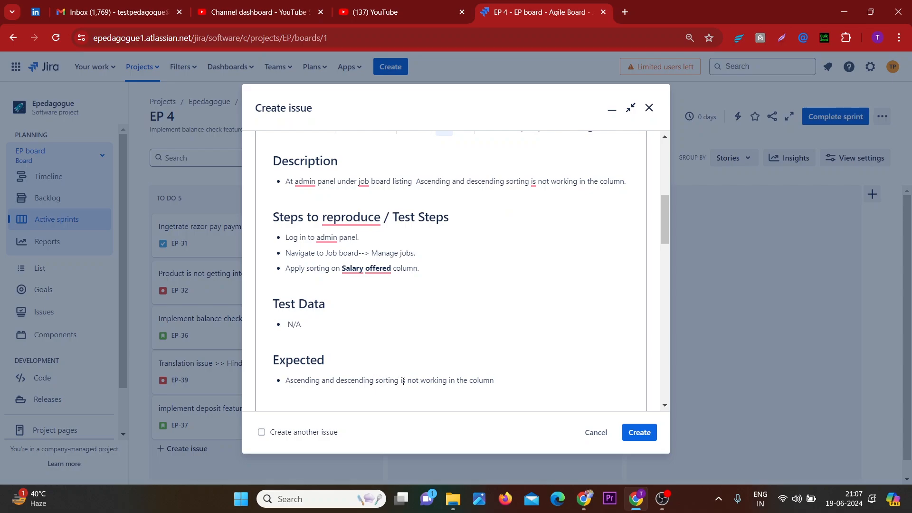
Rewrite the Expected bullet as "Ascending and descending sorting should work in correct manner."
drag(401, 381, 500, 381)
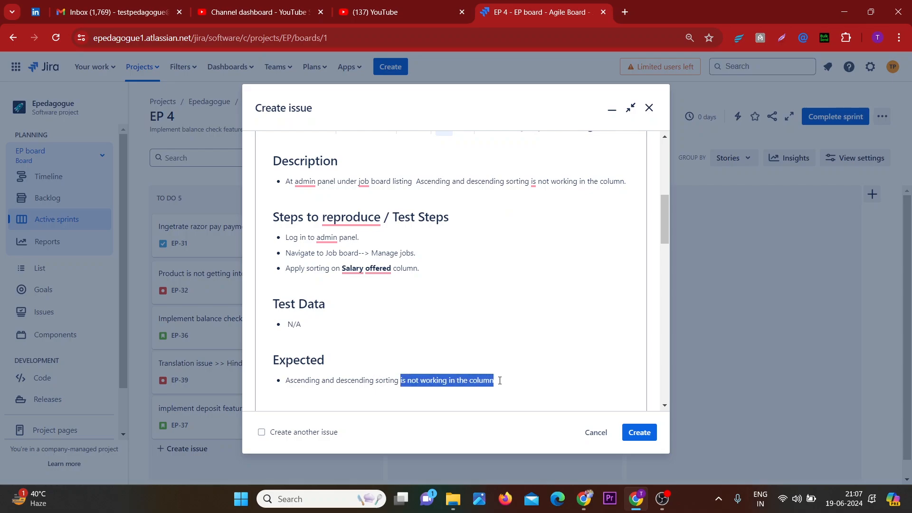
key(BackSpace)
text(s)
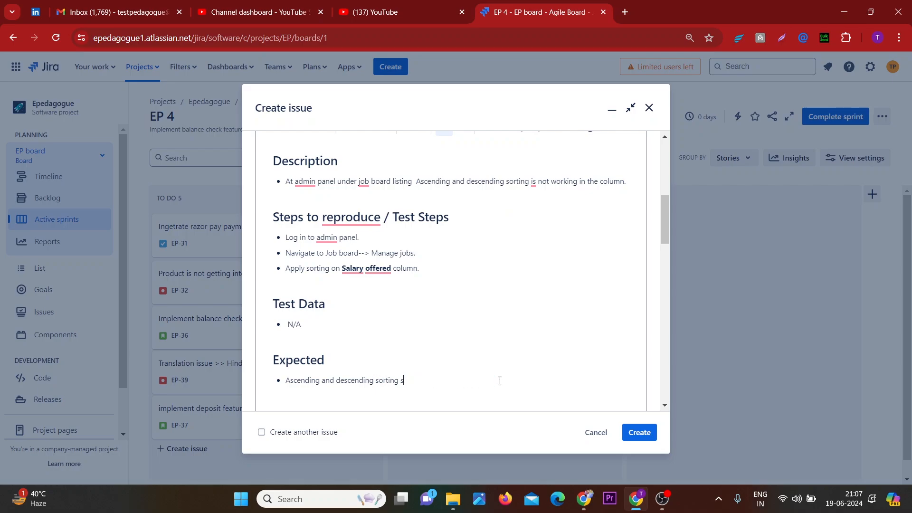
text(hould work in correct manner)
Add a heading 1 titled "Actual" below the Expected bullet
key(Return)
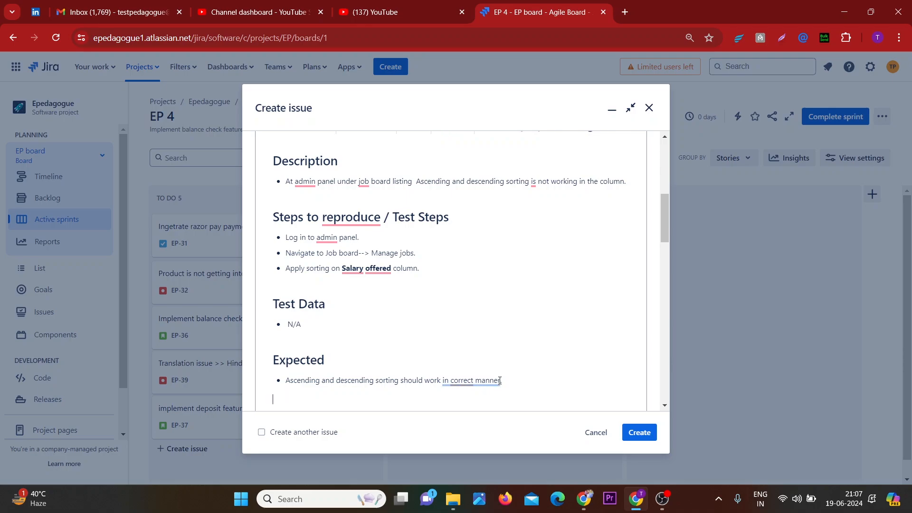
text(# Actual)
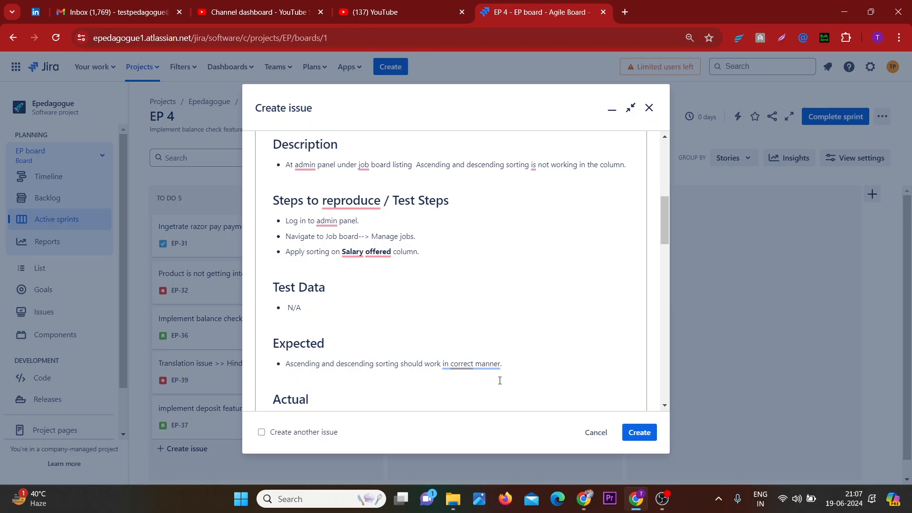
Add a bullet under Actual and paste the phrase "Ascending and descending sorting is not working" copied from the description
key(Return)
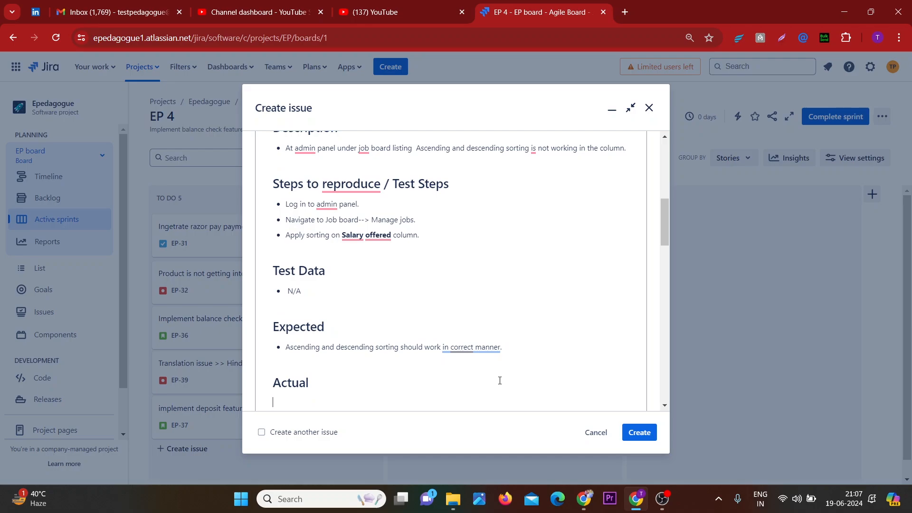
text(-)
drag(413, 149, 580, 151)
key(ctrl+c)
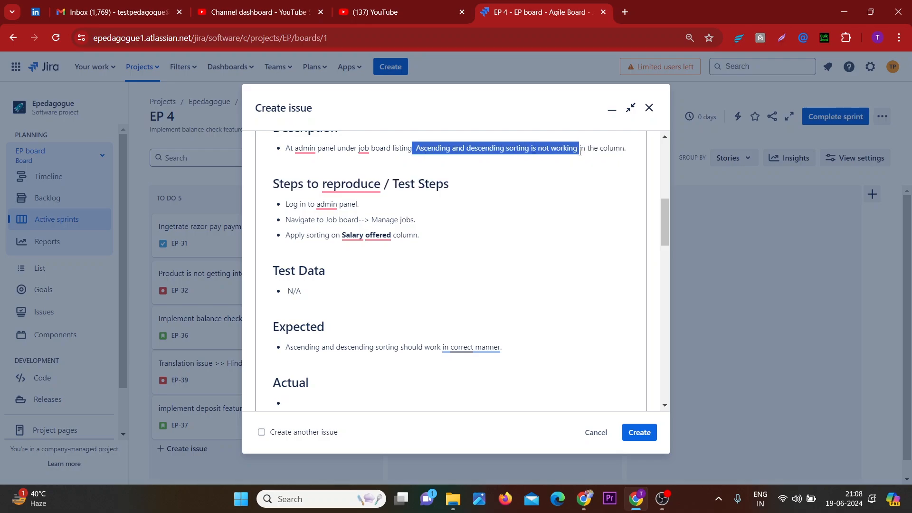
click(317, 398)
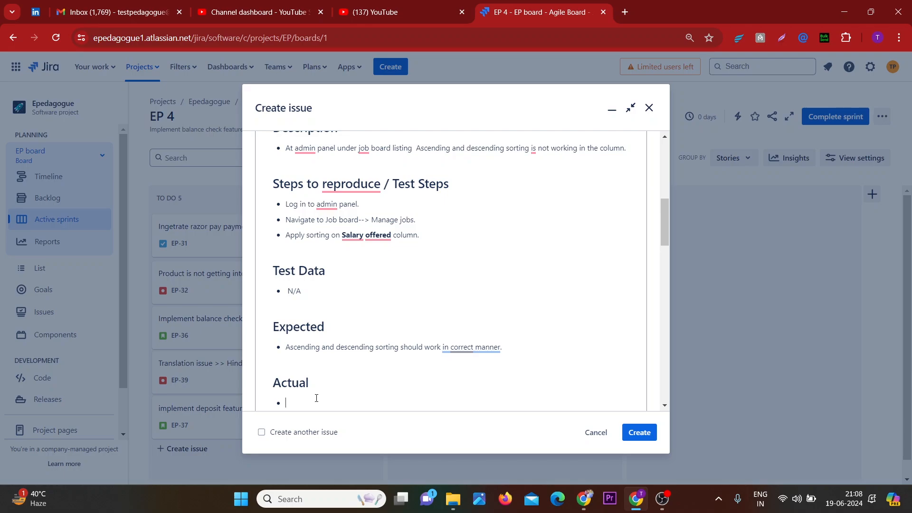
key(ctrl+v)
End the Actual bullet with a period and remove the extra empty lines below it
scroll(317, 398, down, 1)
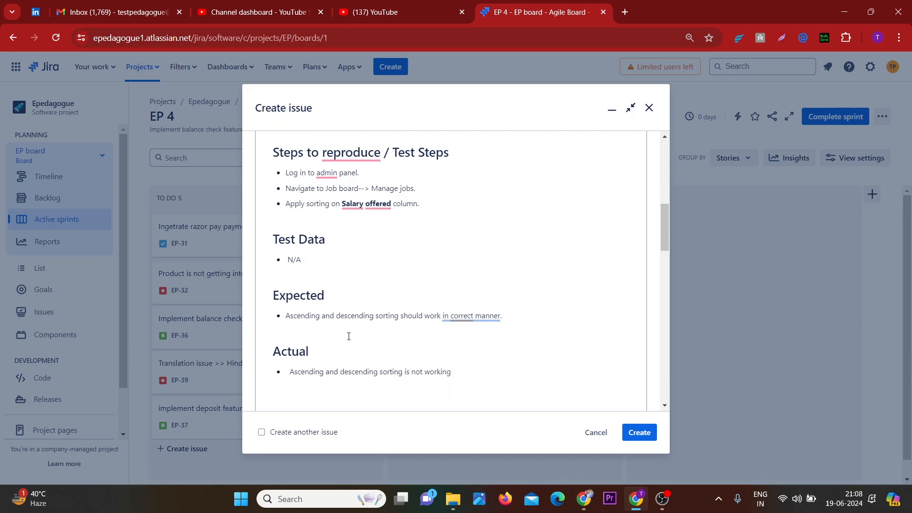
scroll(349, 336, up, 3)
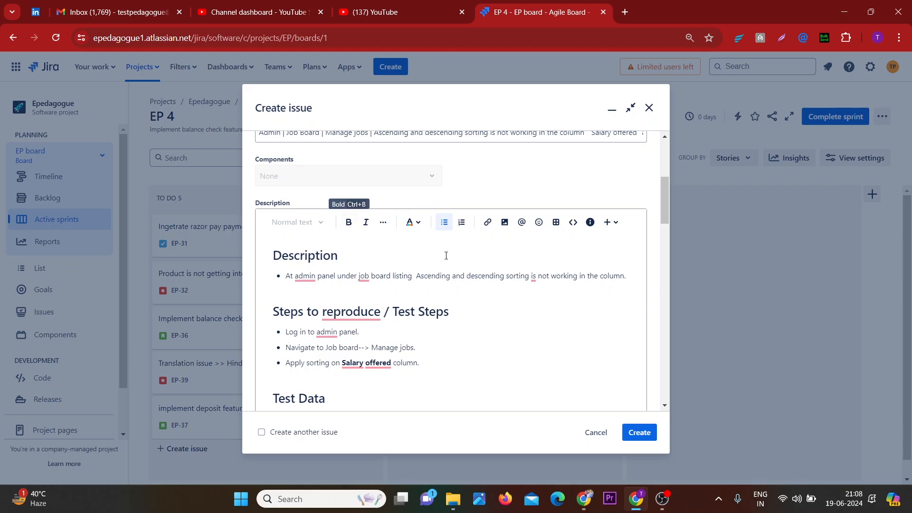
scroll(455, 271, down, 2)
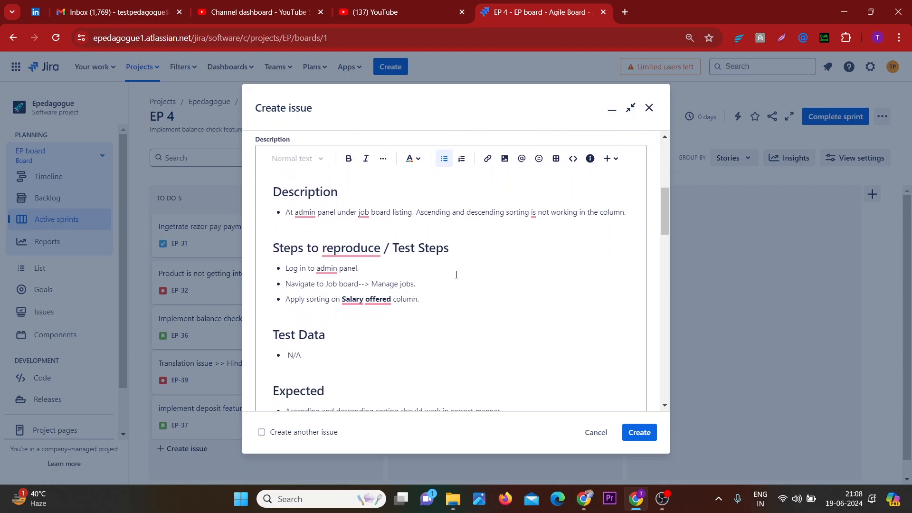
scroll(456, 275, down, 6)
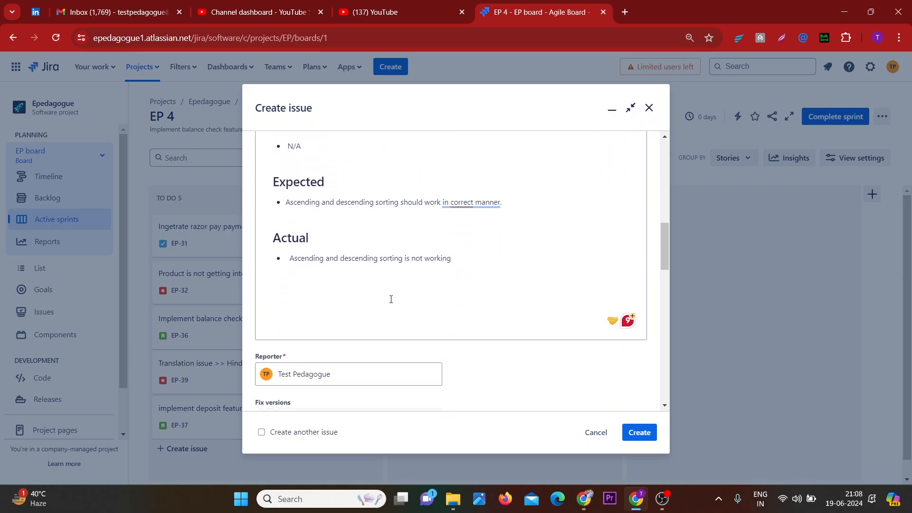
click(354, 309)
key(BackSpace)
key(BackSpace)
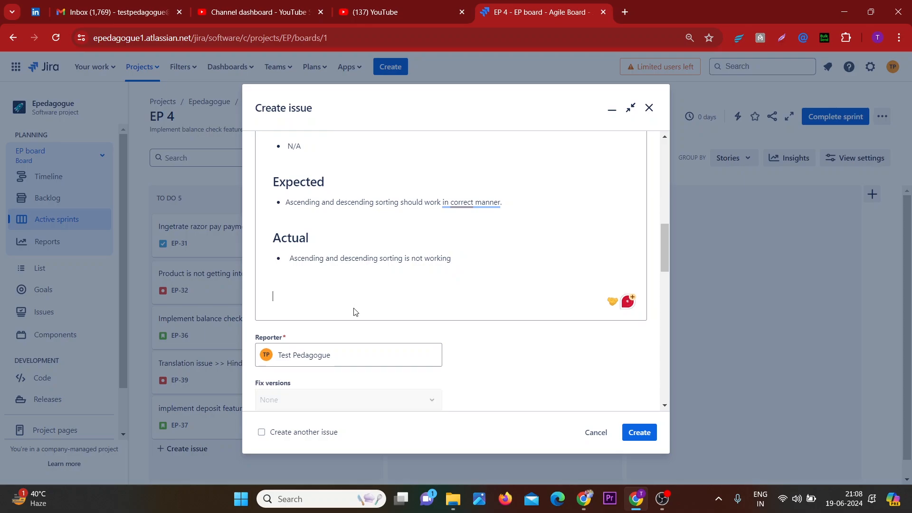
text(.)
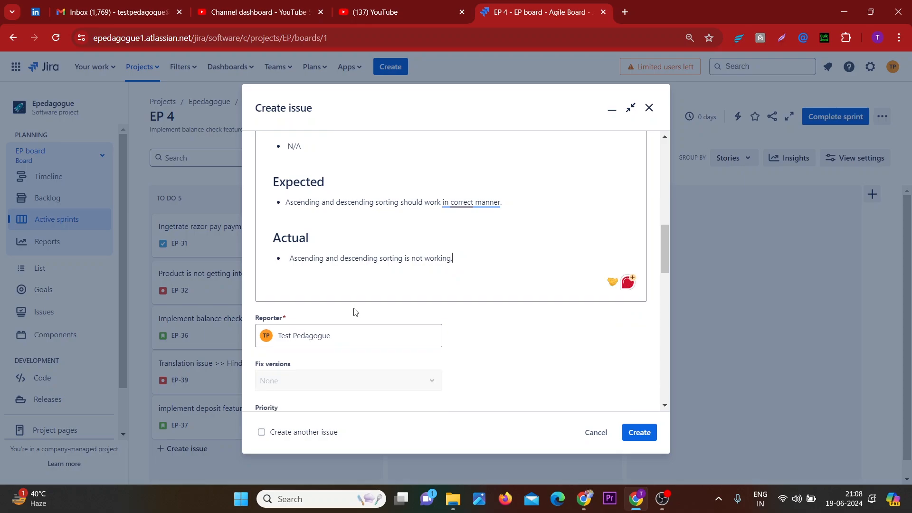
key(Return)
key(BackSpace)
key(Return)
key(BackSpace)
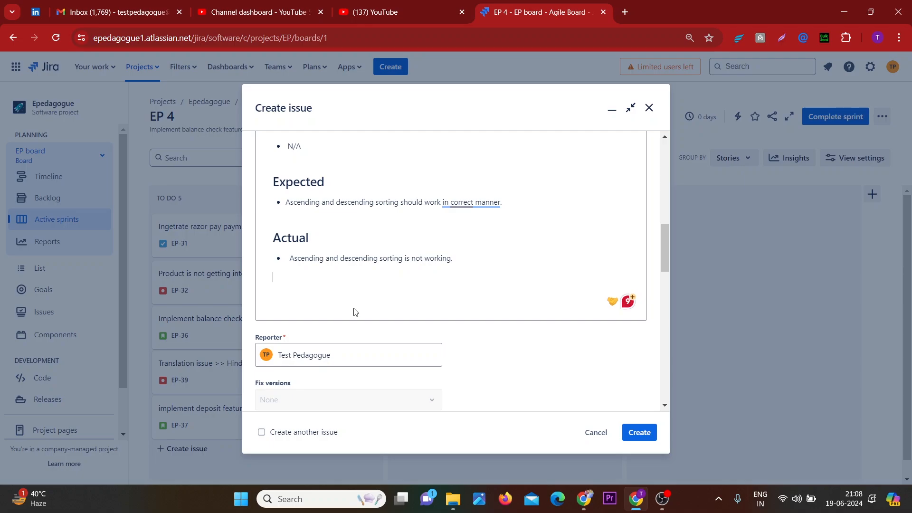
Change the Reporter to the first team member in the list
scroll(354, 313, down, 2)
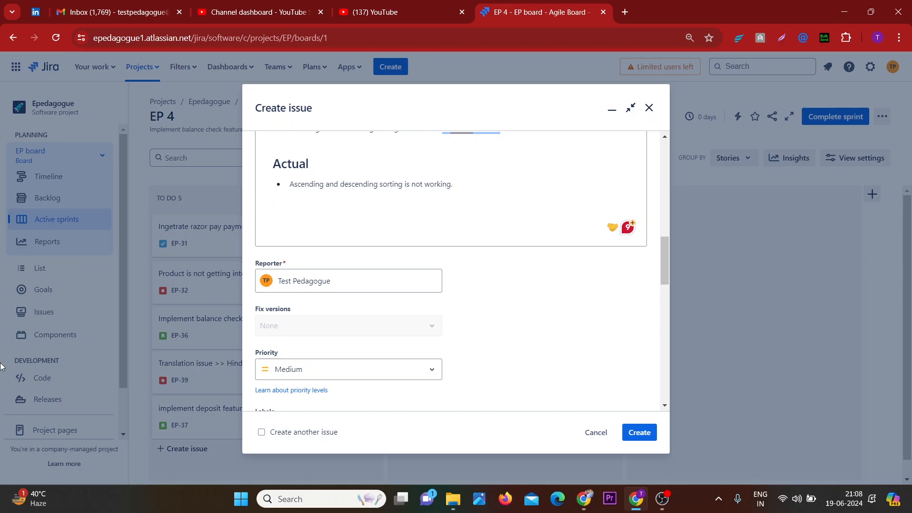
click(318, 289)
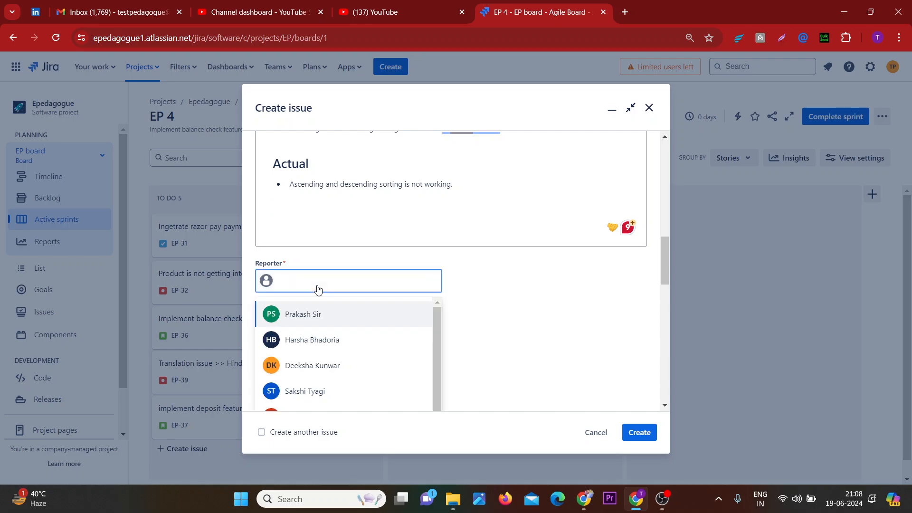
click(313, 314)
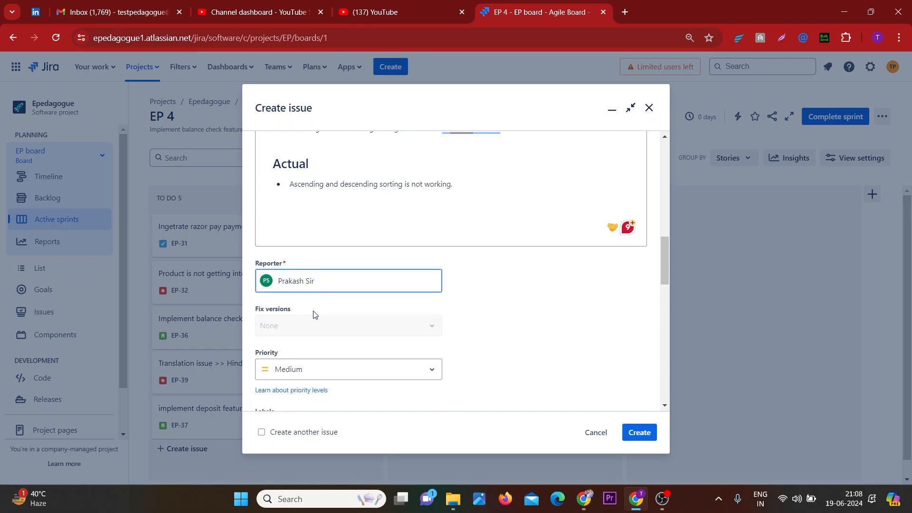
scroll(313, 314, down, 2)
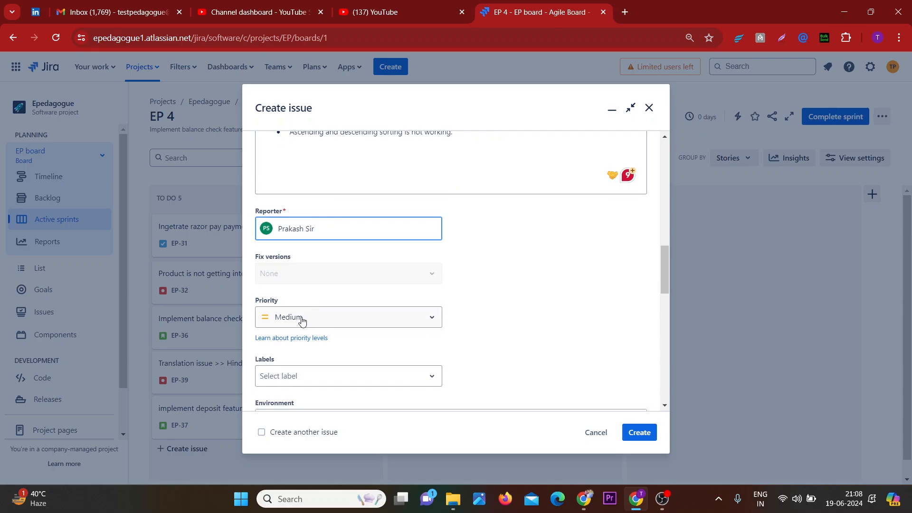
click(302, 319)
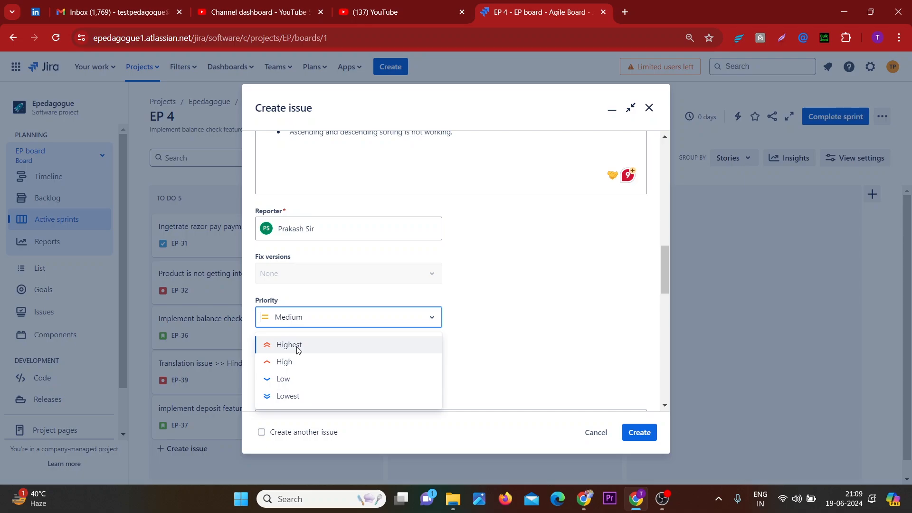
click(499, 323)
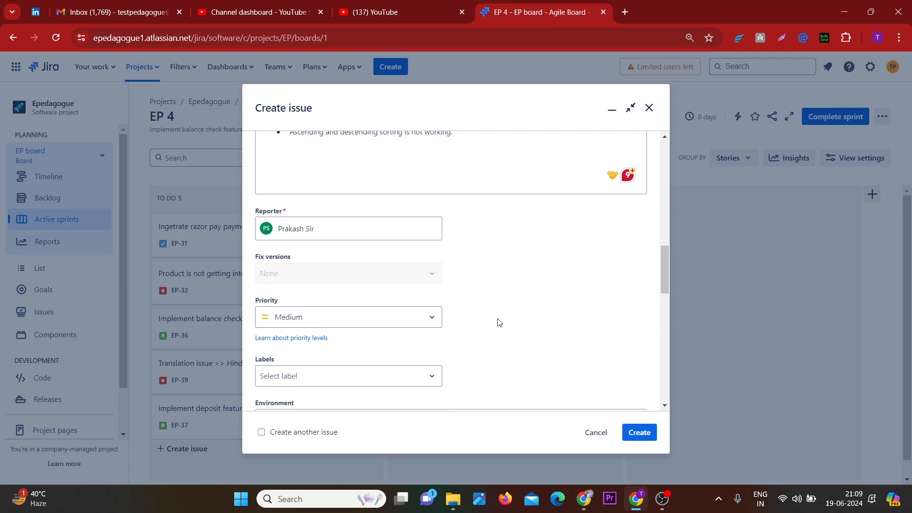
Create and add a new label named Admin
scroll(499, 323, down, 1)
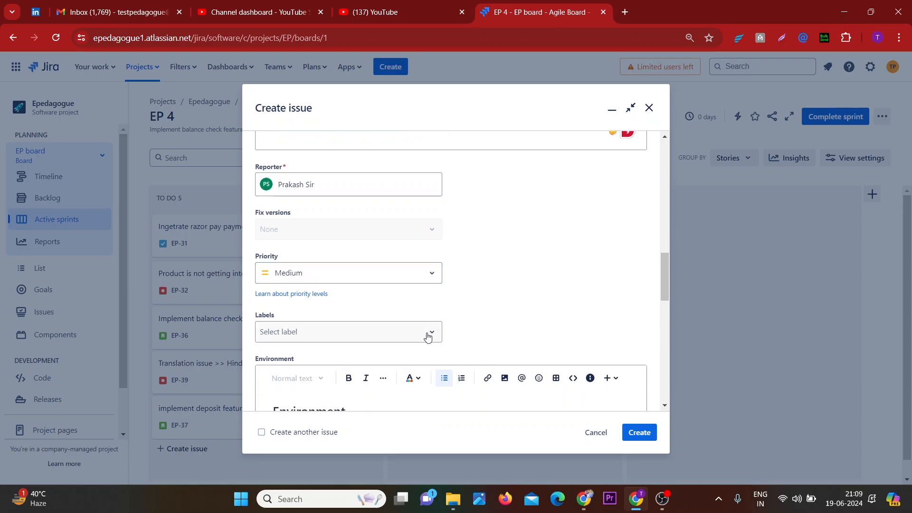
click(428, 337)
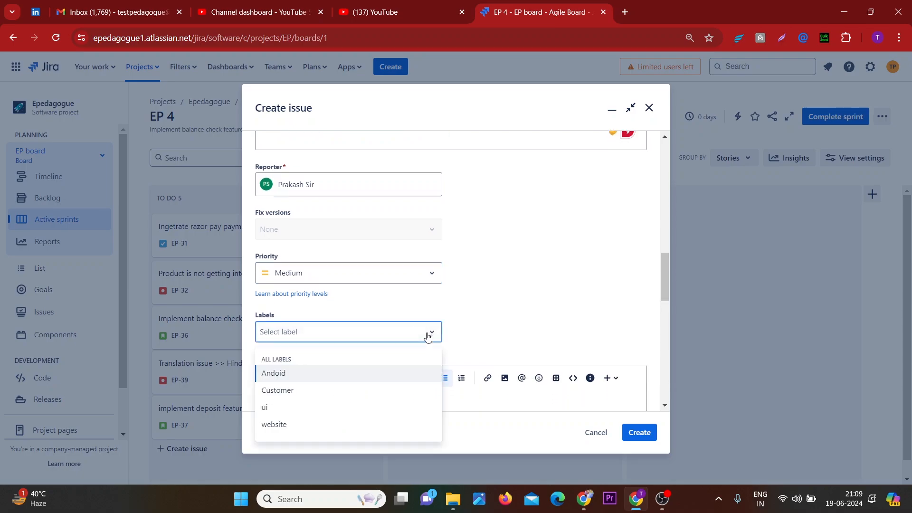
text(Admin)
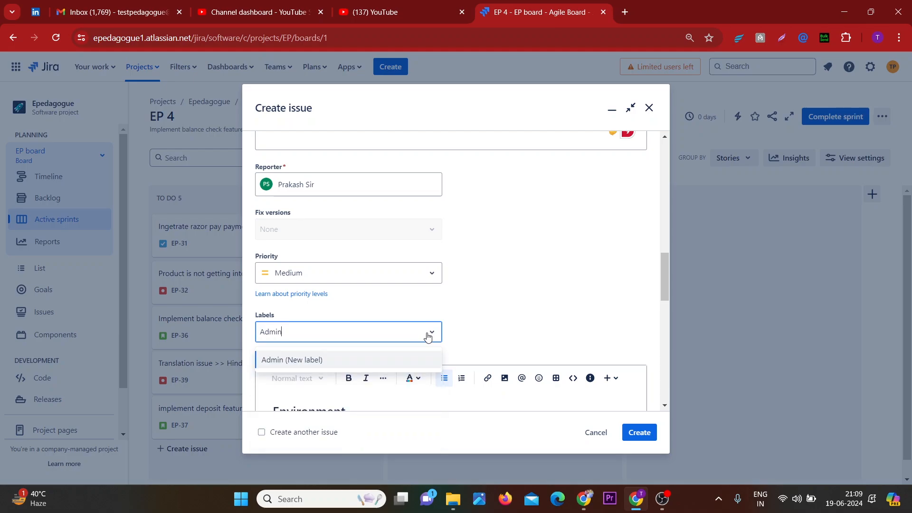
click(366, 363)
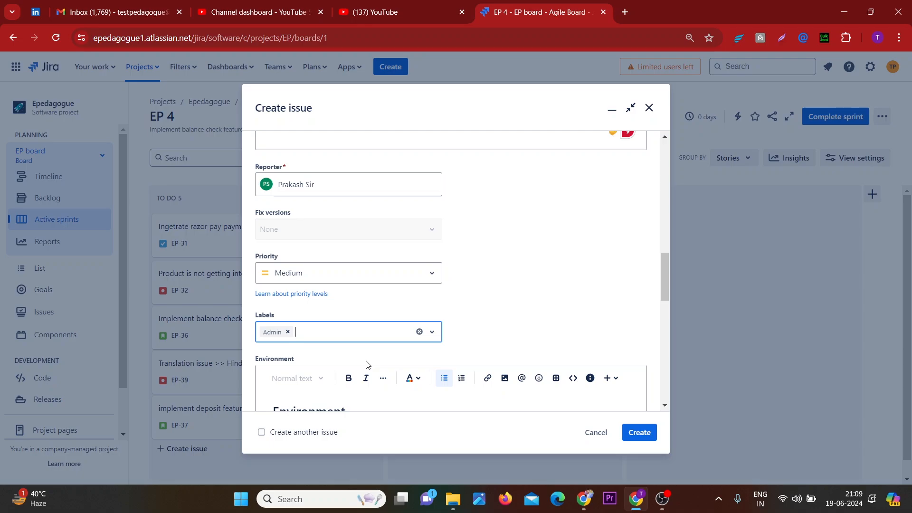
Attach the screenshot-magento-auction-demo2232374170.webkul.in-2024.06.19-20_55_37.png image from Downloads
scroll(473, 310, down, 2)
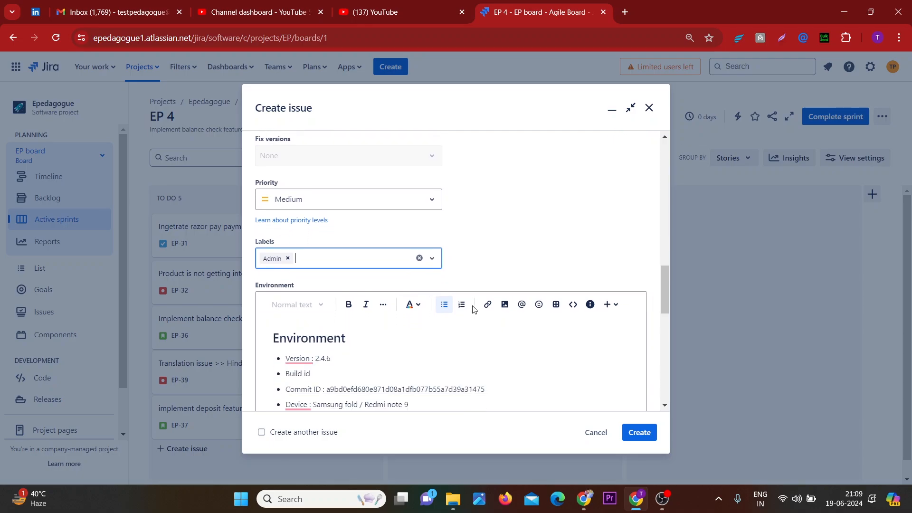
scroll(473, 310, down, 5)
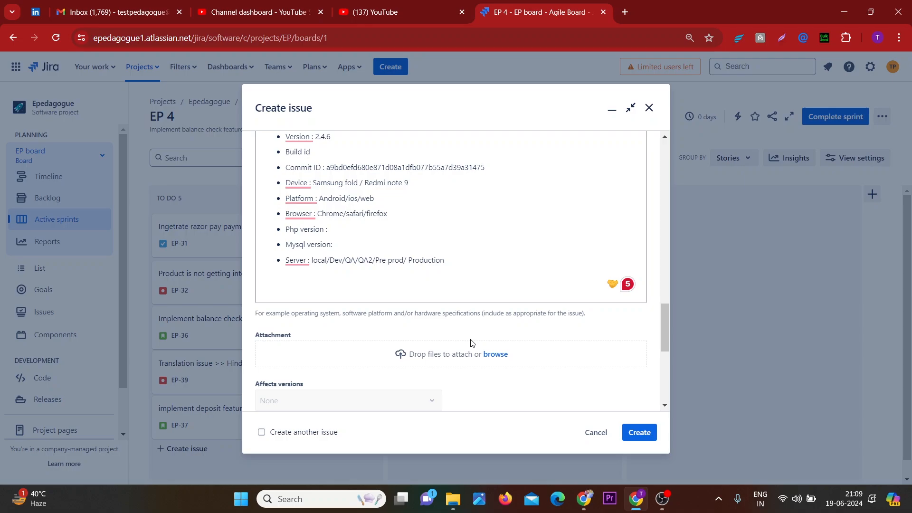
click(490, 355)
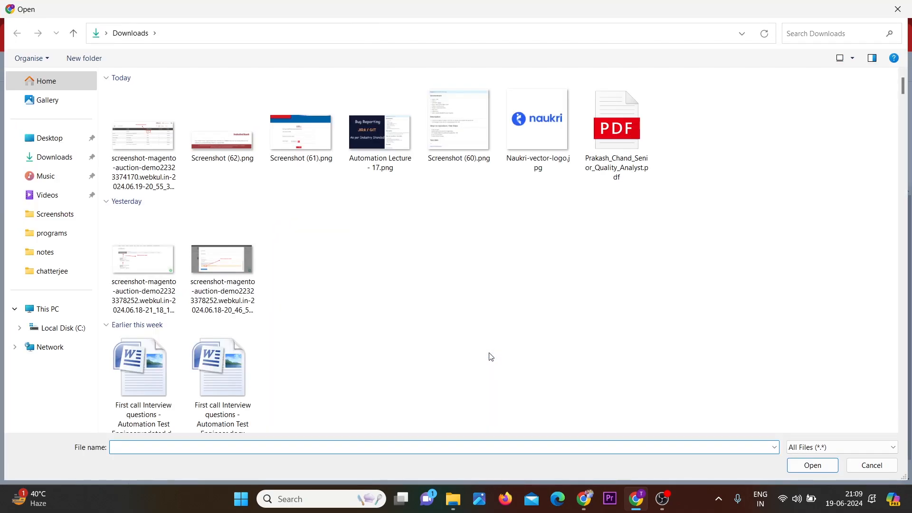
double_click(157, 159)
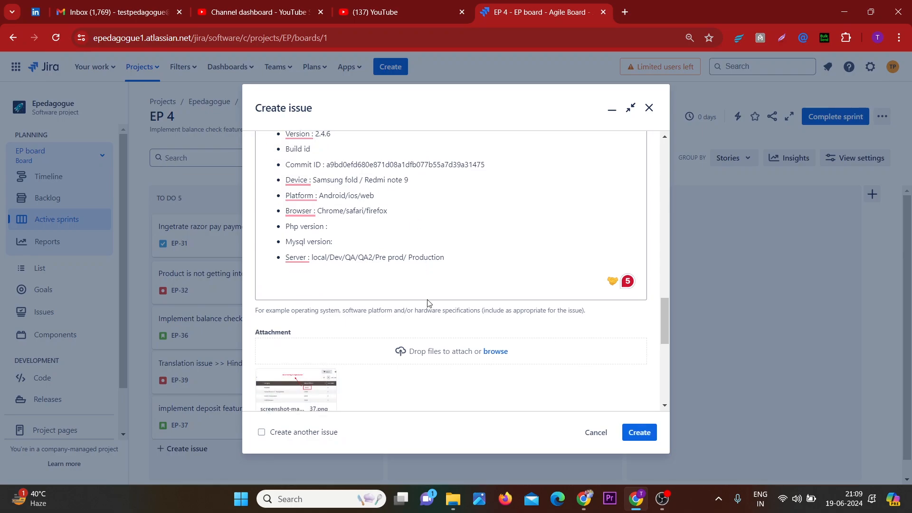
Set the linked-issues relation type to "relates to"
scroll(429, 303, down, 2)
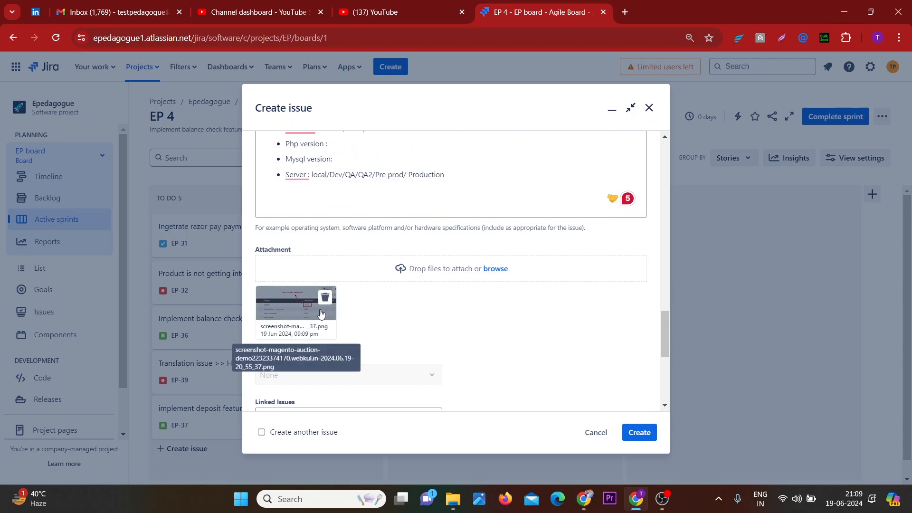
scroll(320, 309, down, 1)
scroll(492, 320, down, 2)
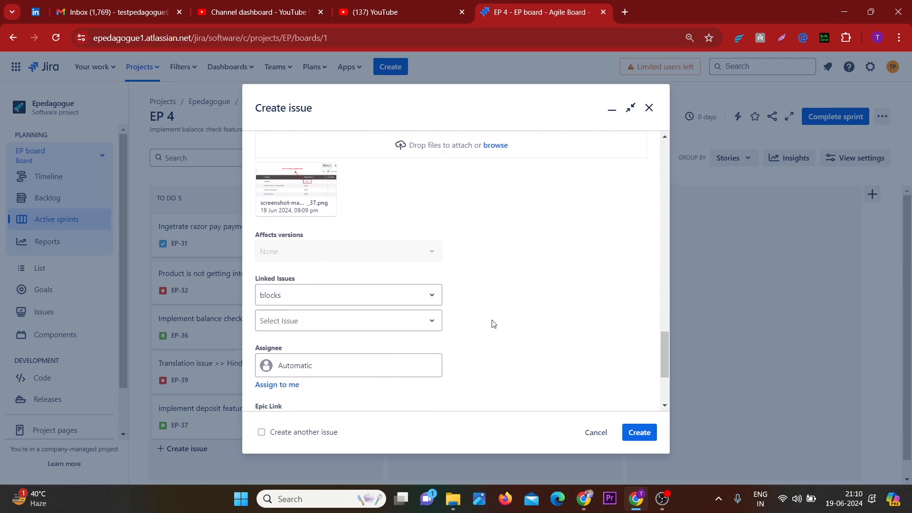
click(431, 301)
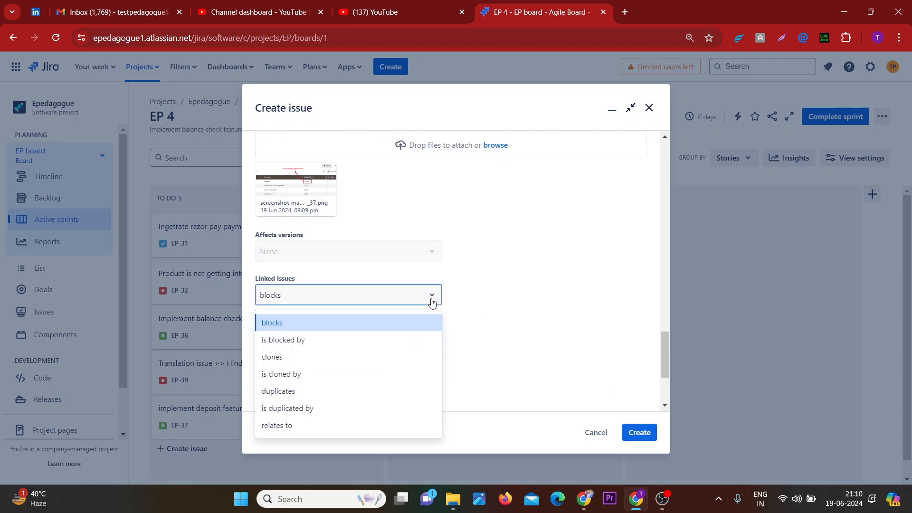
click(321, 425)
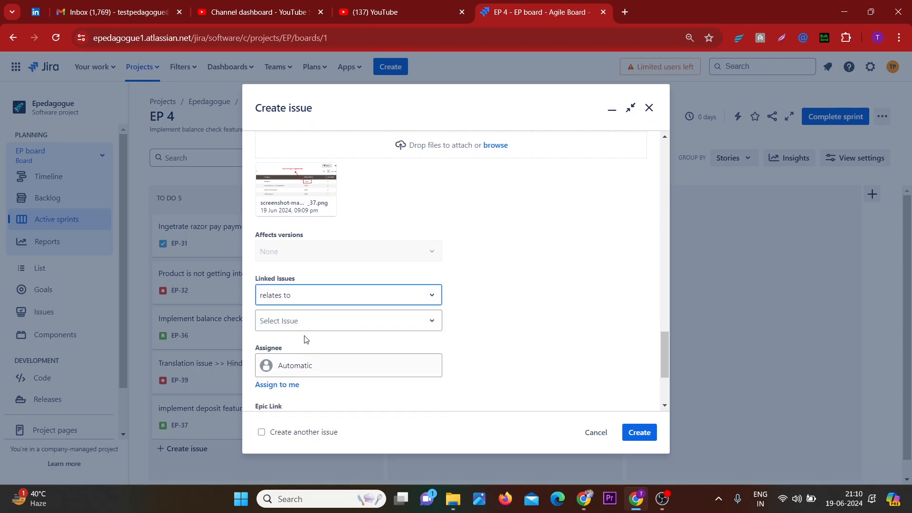
Select EP-63 Login/Signup as the linked issue
click(287, 318)
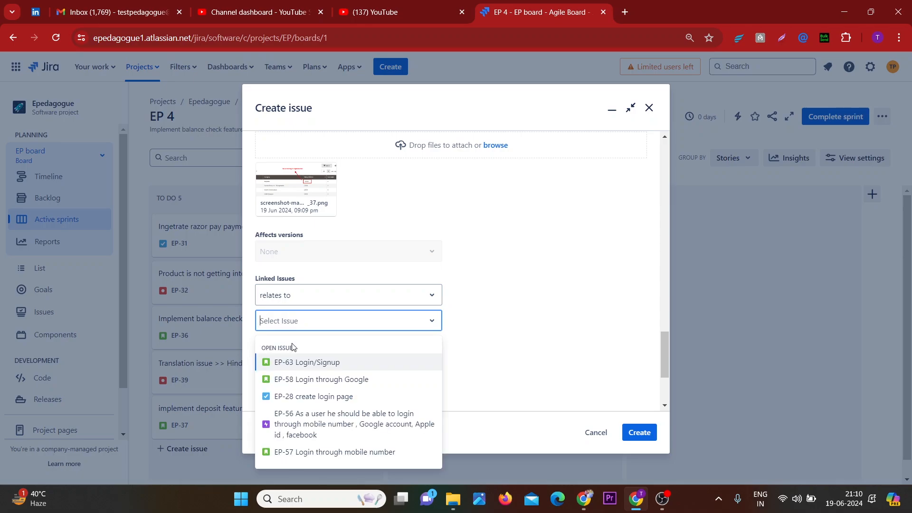
click(329, 363)
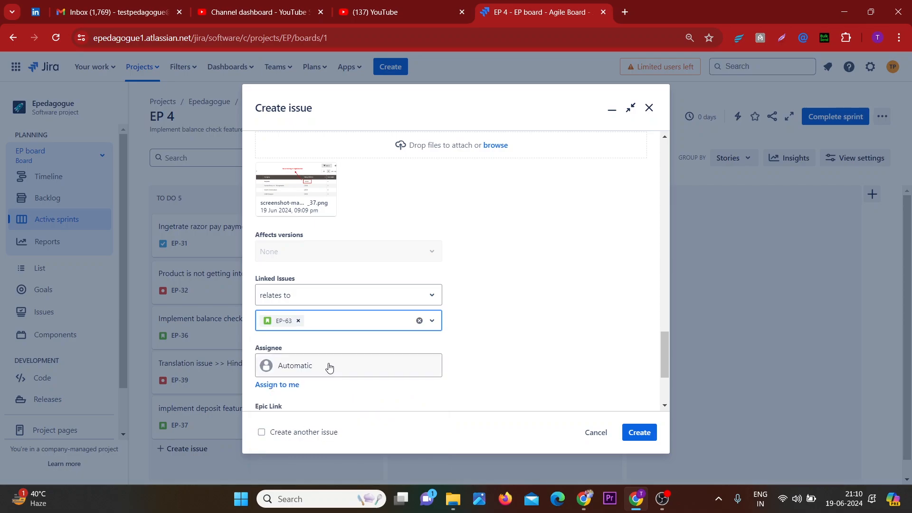
click(298, 321)
click(295, 323)
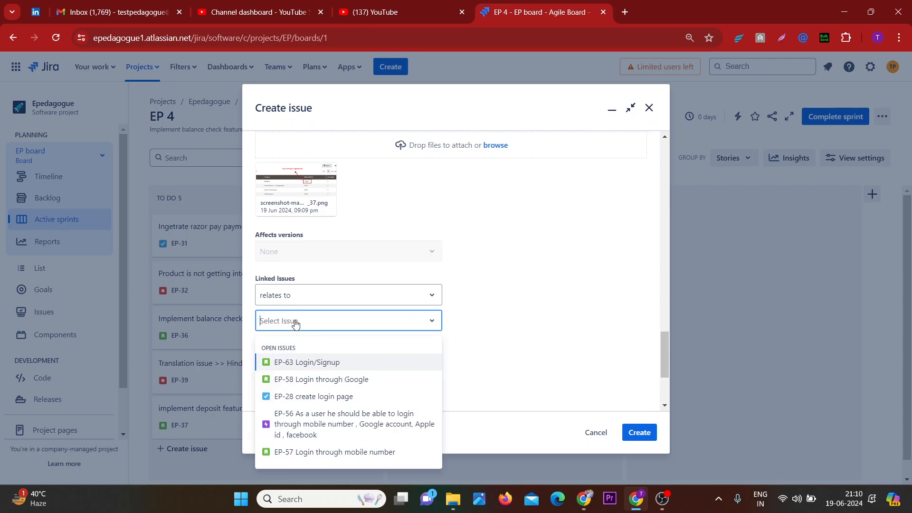
click(295, 362)
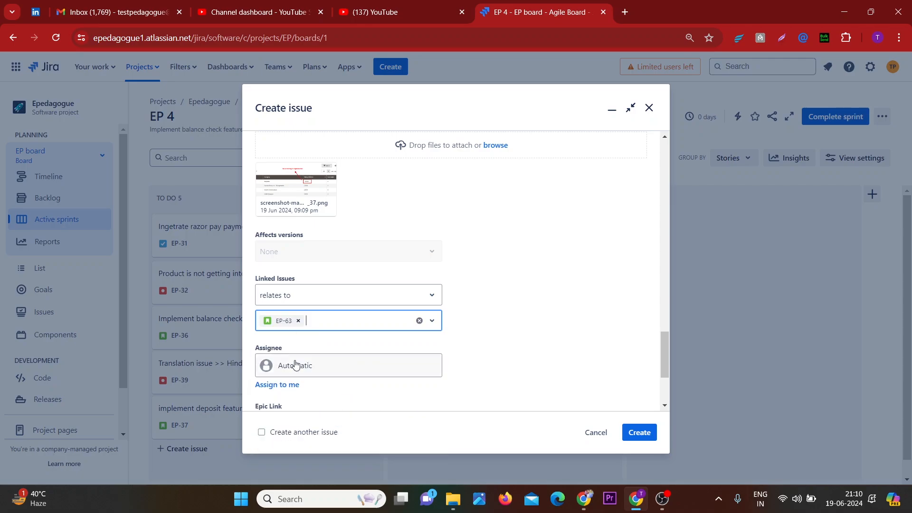
click(299, 321)
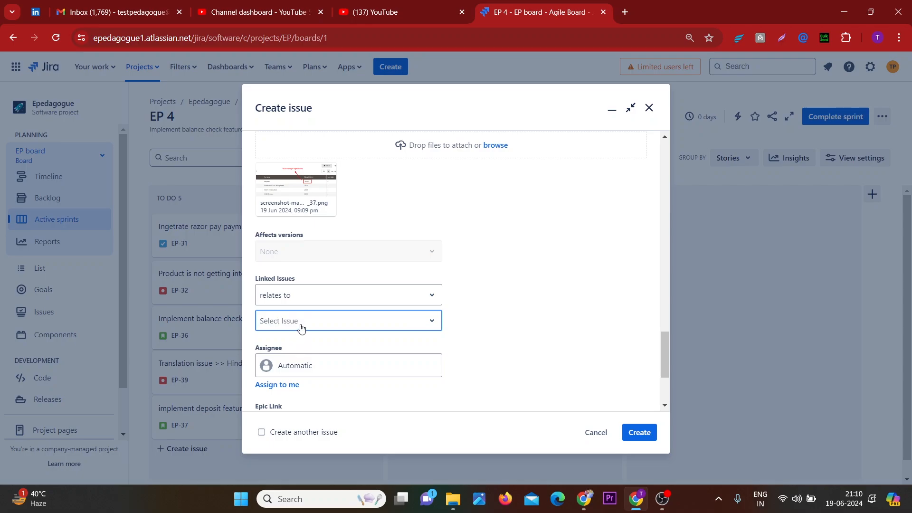
click(300, 327)
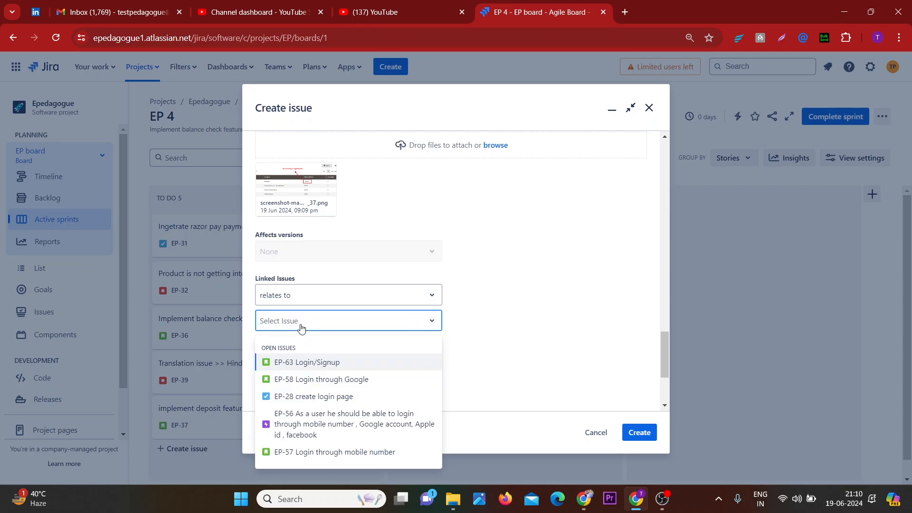
click(295, 365)
click(487, 340)
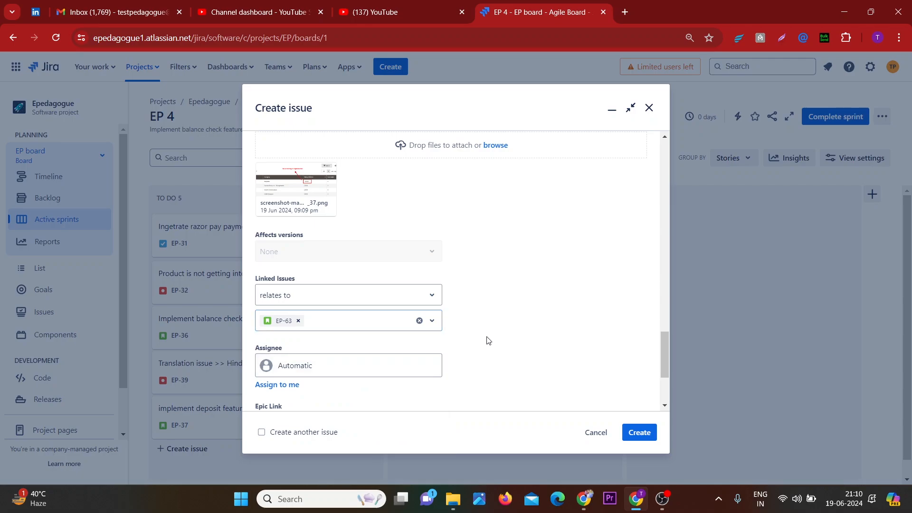
Assign the issue to a teammate chosen from the assignee list
scroll(488, 340, down, 3)
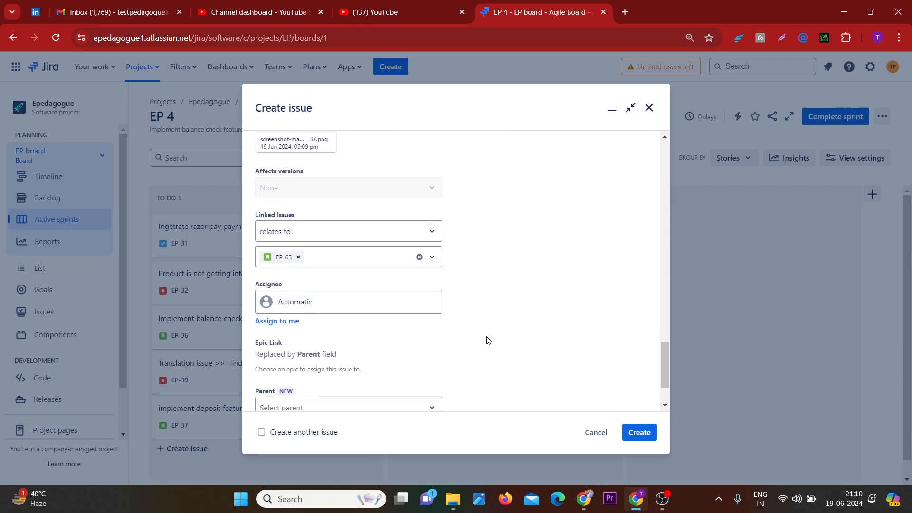
click(378, 296)
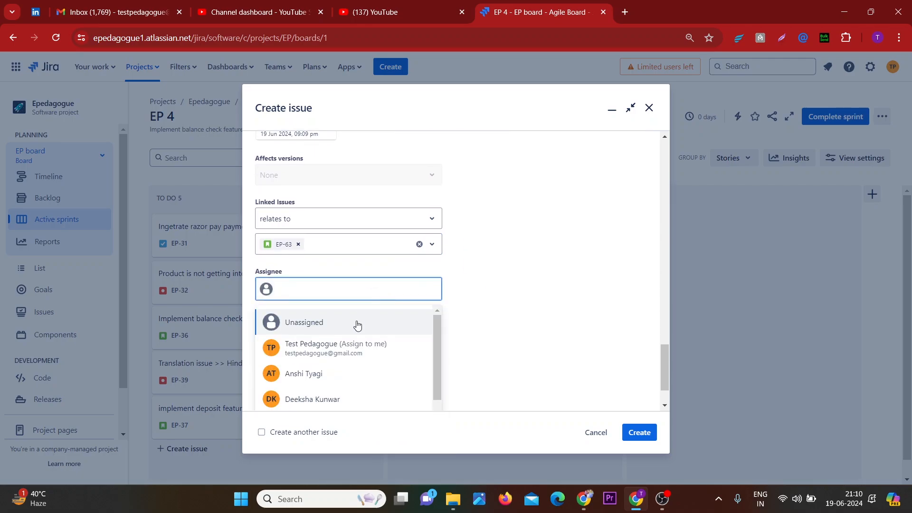
click(320, 402)
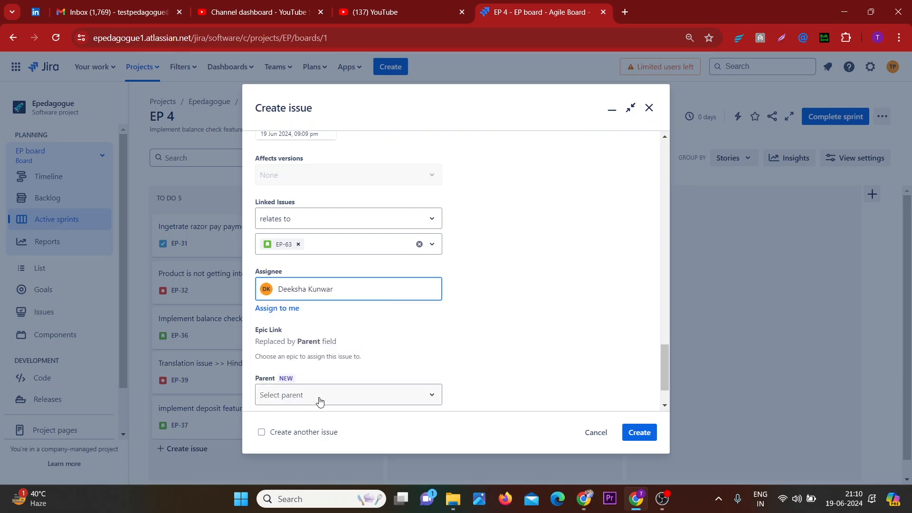
Add the issue to the active sprint EP 4
scroll(319, 401, down, 2)
click(332, 379)
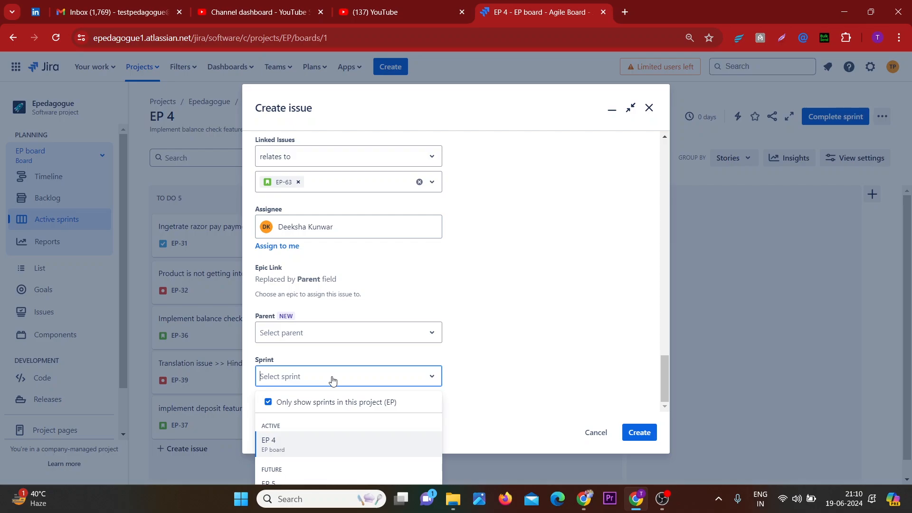
click(279, 446)
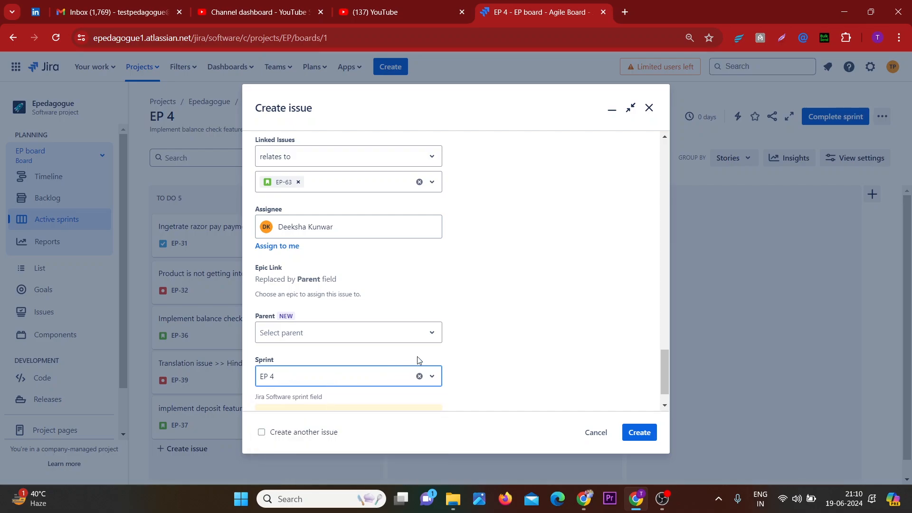
Review the filled-in form and create the bug issue
scroll(452, 340, down, 1)
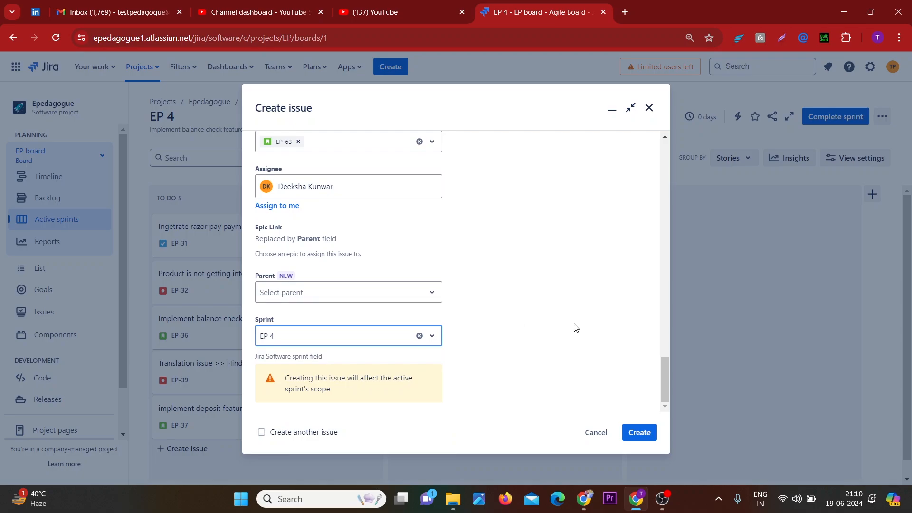
scroll(575, 327, up, 1)
scroll(575, 327, up, 10)
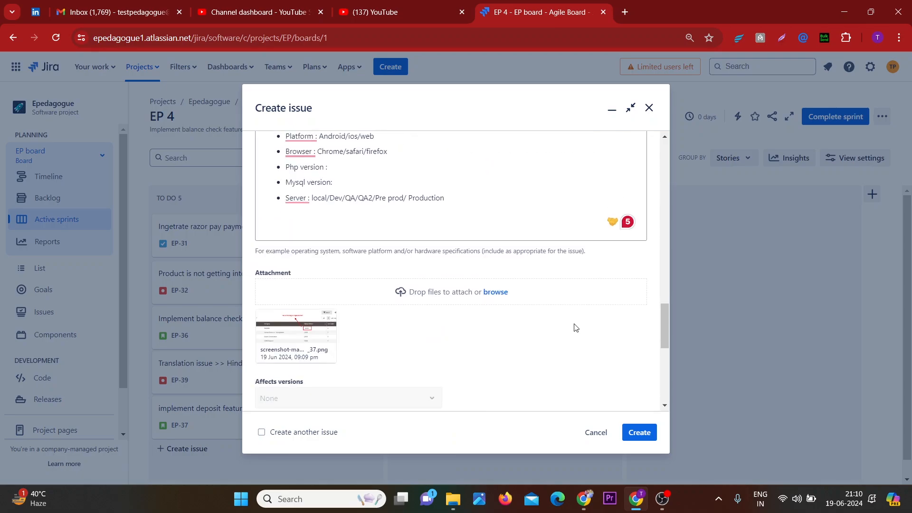
scroll(575, 324, up, 10)
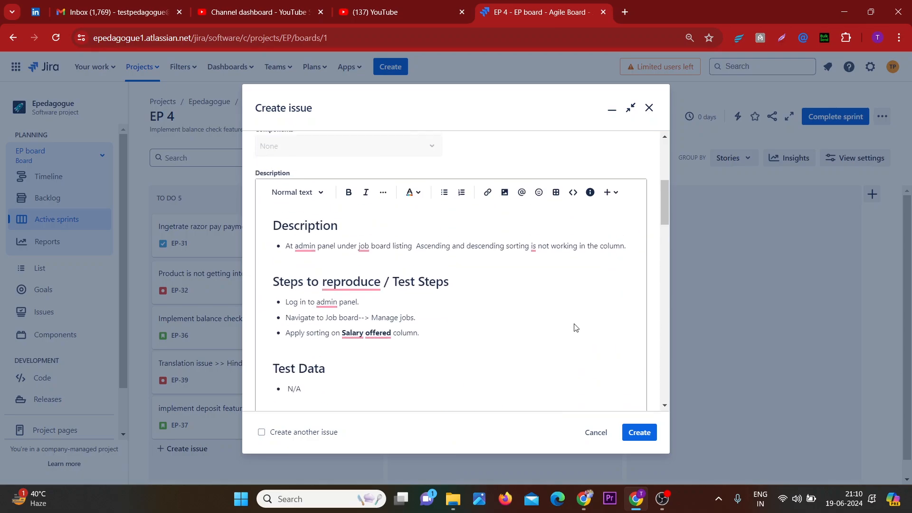
scroll(574, 324, up, 3)
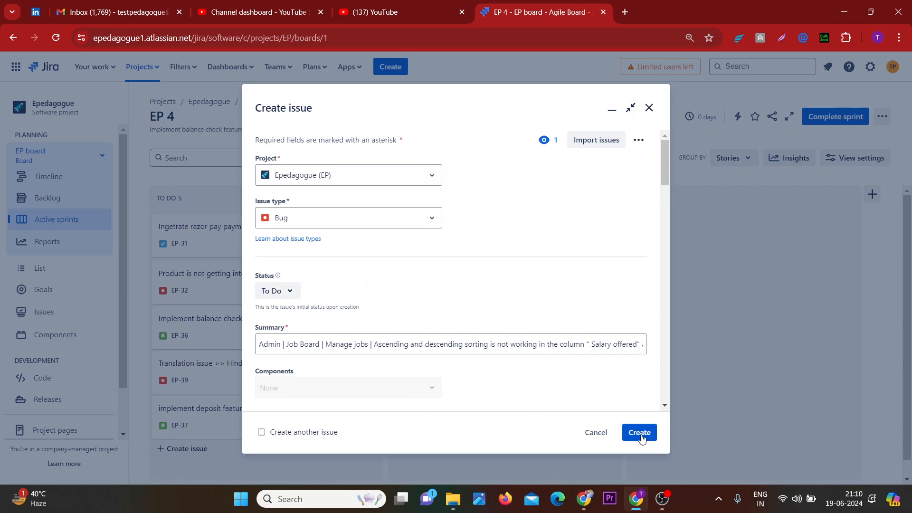
click(640, 433)
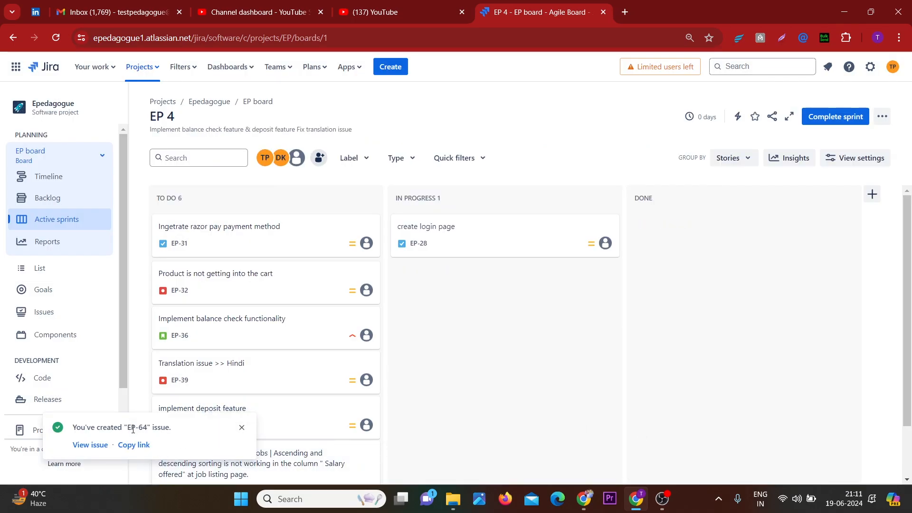
Open the newly created issue from the confirmation
scroll(134, 430, up, 5)
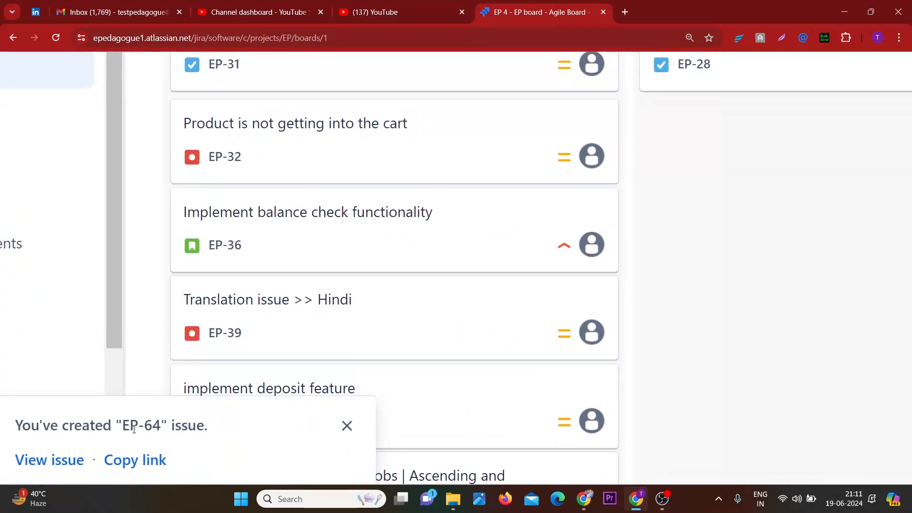
scroll(134, 429, down, 5)
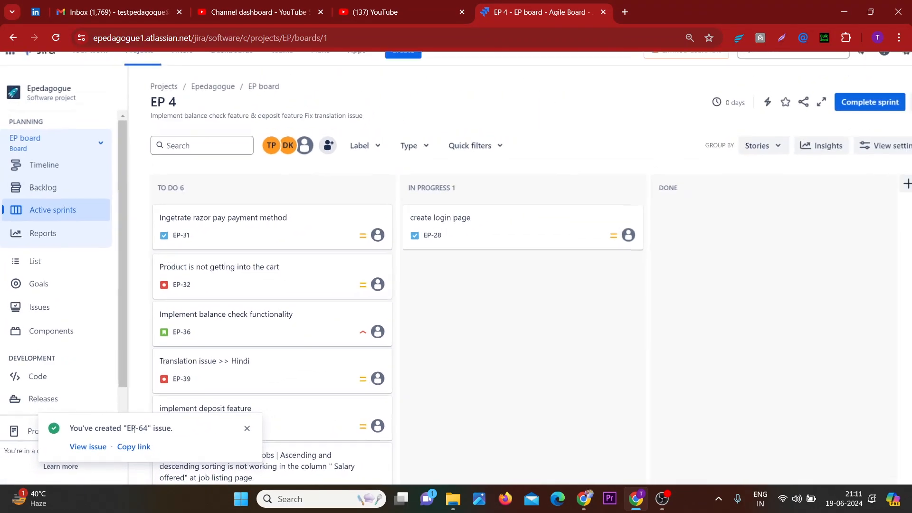
click(89, 445)
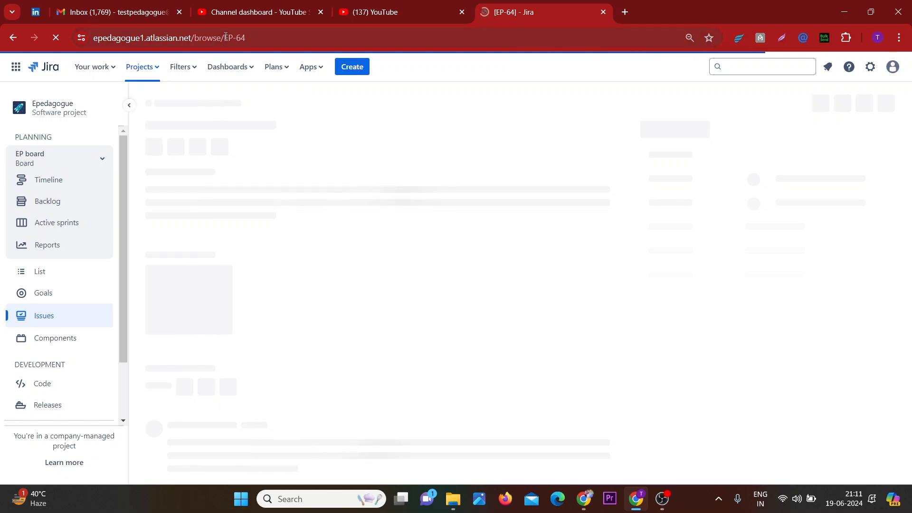
Review the created issue's key in the address and its description sections
drag(226, 38, 264, 40)
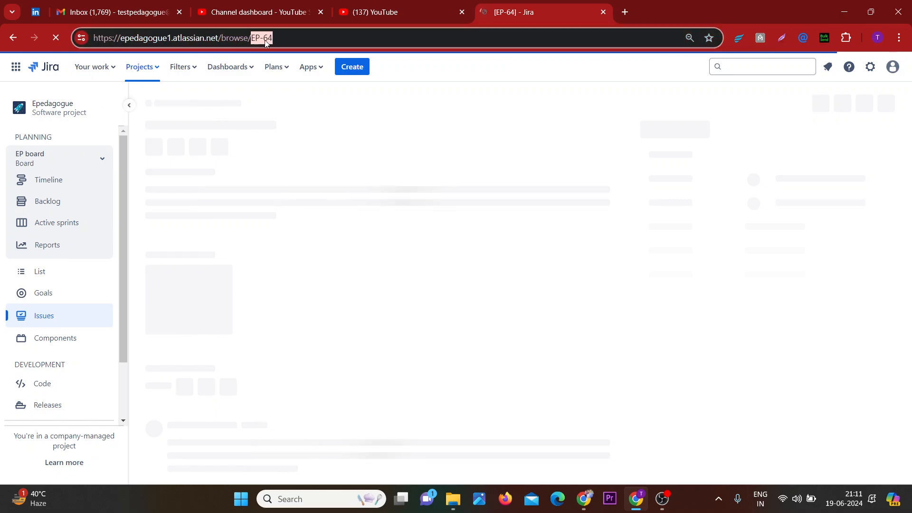
click(295, 39)
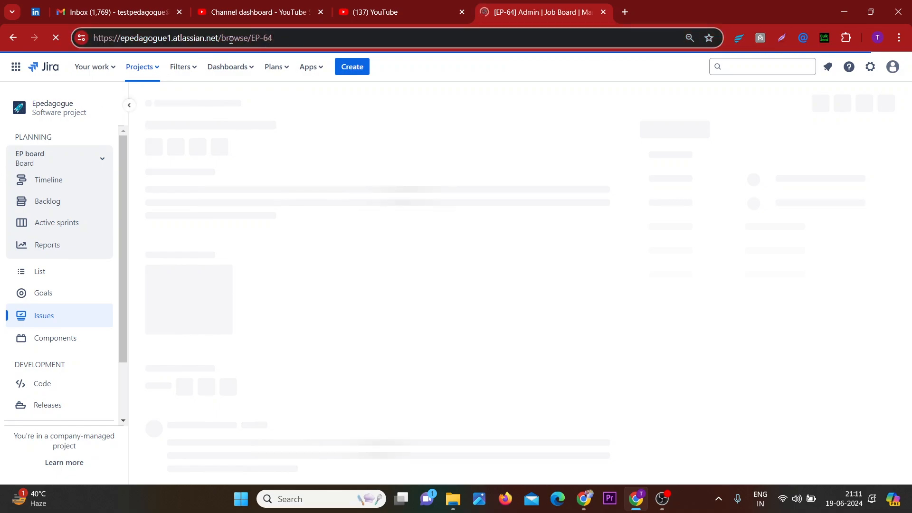
drag(231, 40, 96, 36)
click(302, 42)
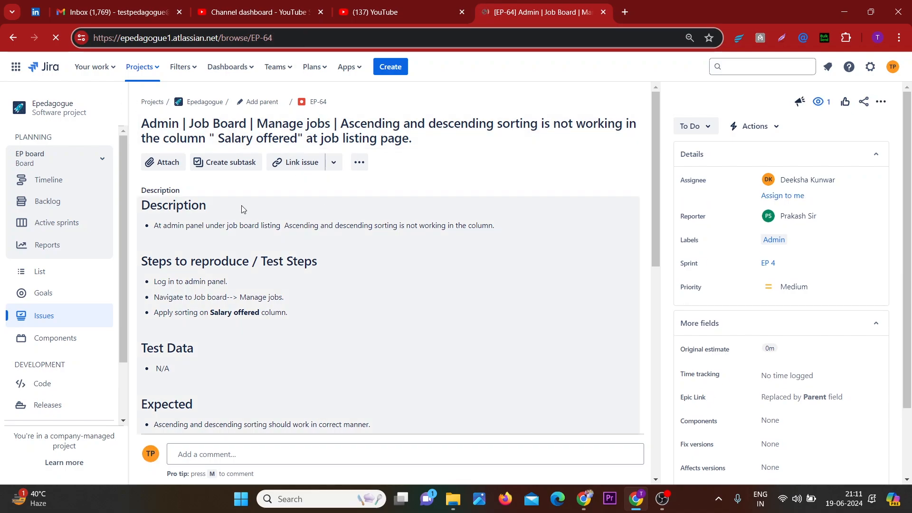
drag(210, 210, 135, 203)
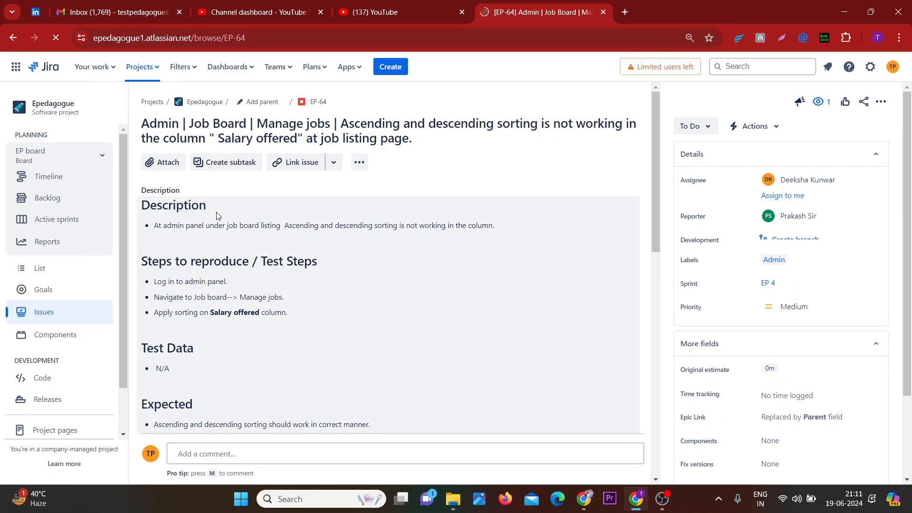
scroll(202, 262, down, 1)
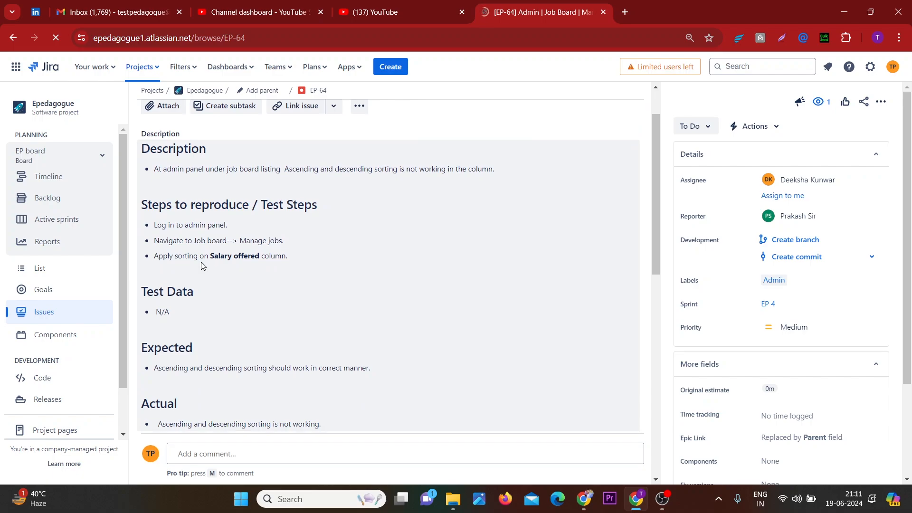
scroll(201, 262, down, 2)
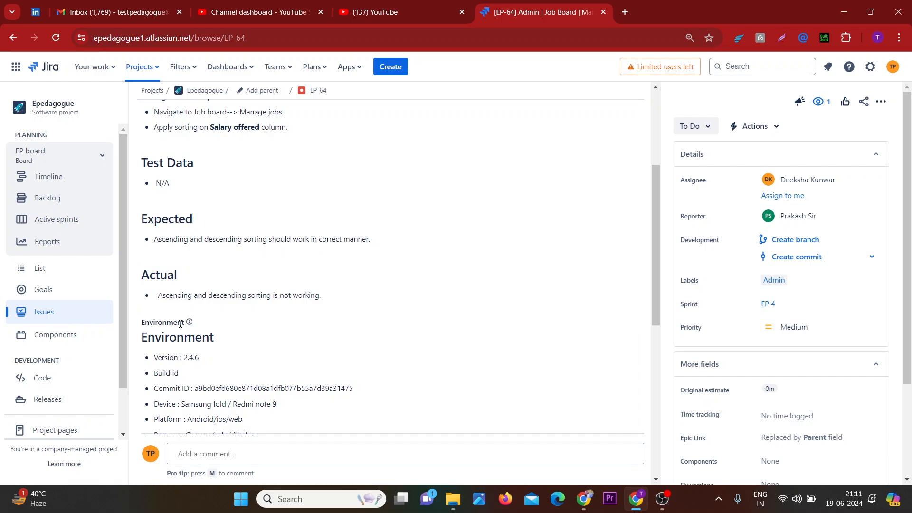
scroll(220, 326, down, 1)
scroll(219, 322, down, 3)
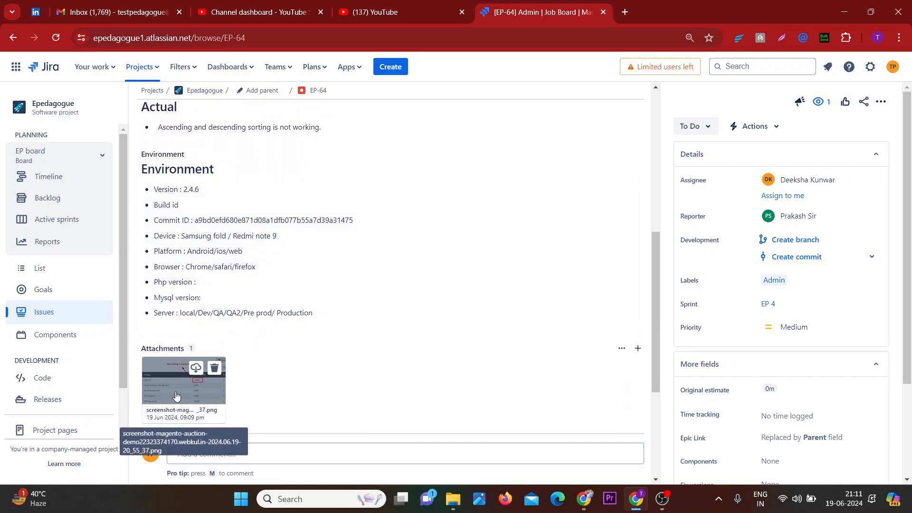
Preview the attached screenshot, close it, and inspect the linked EP-63 issue
click(171, 391)
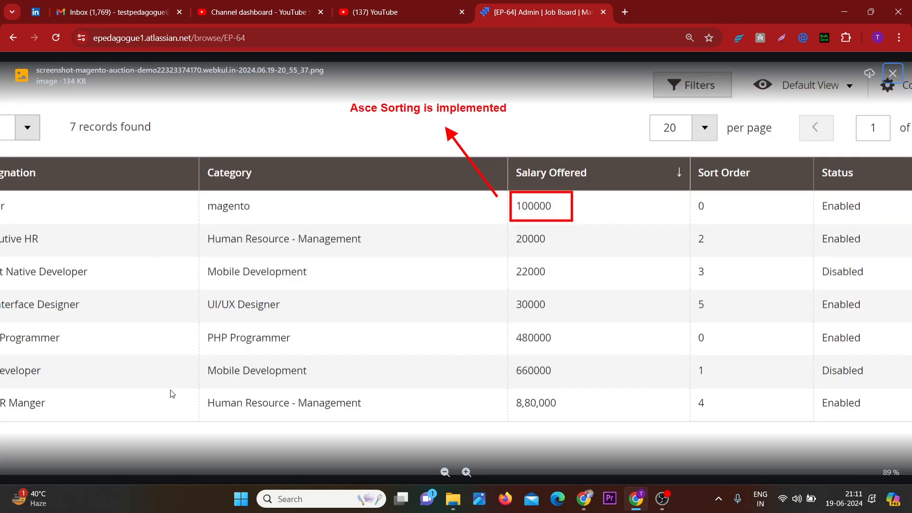
click(892, 73)
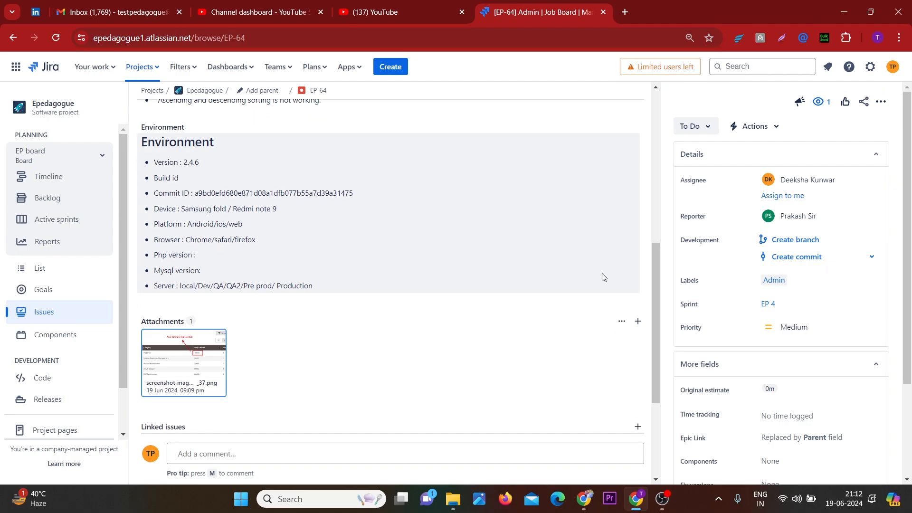
scroll(602, 278, down, 3)
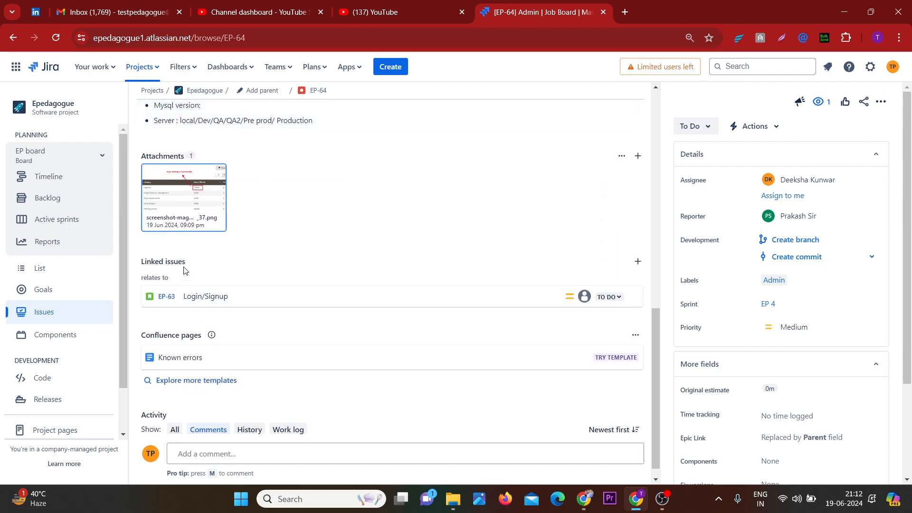
mouse_move(214, 299)
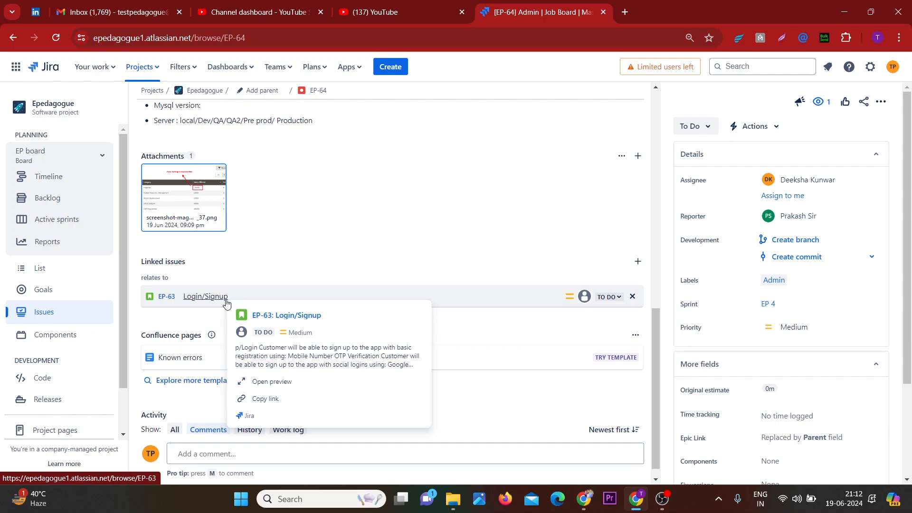
scroll(369, 234, down, 1)
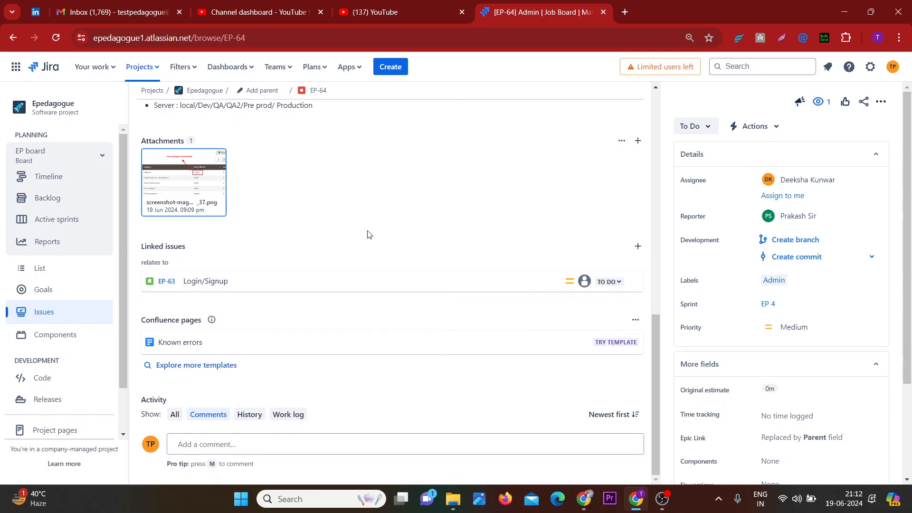
Add a comment mentioning the assignee with the text "Please fix this on priority"
click(235, 444)
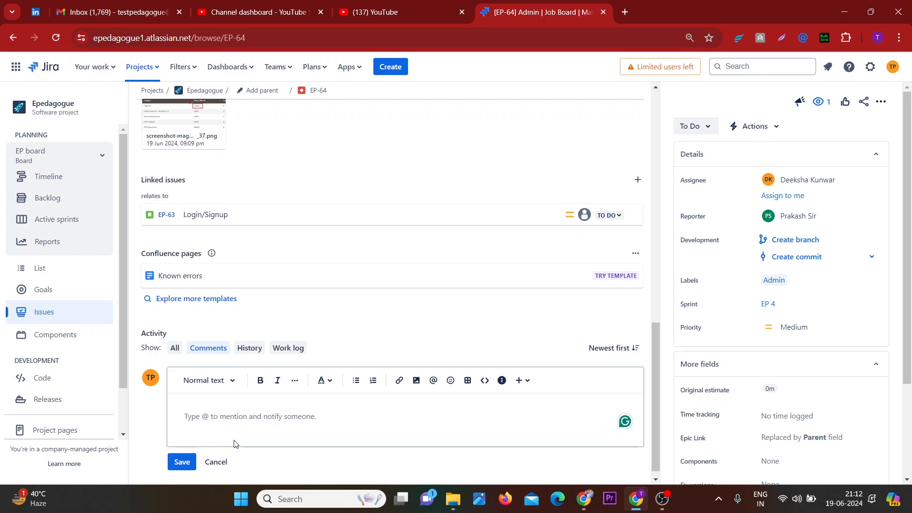
text(@)
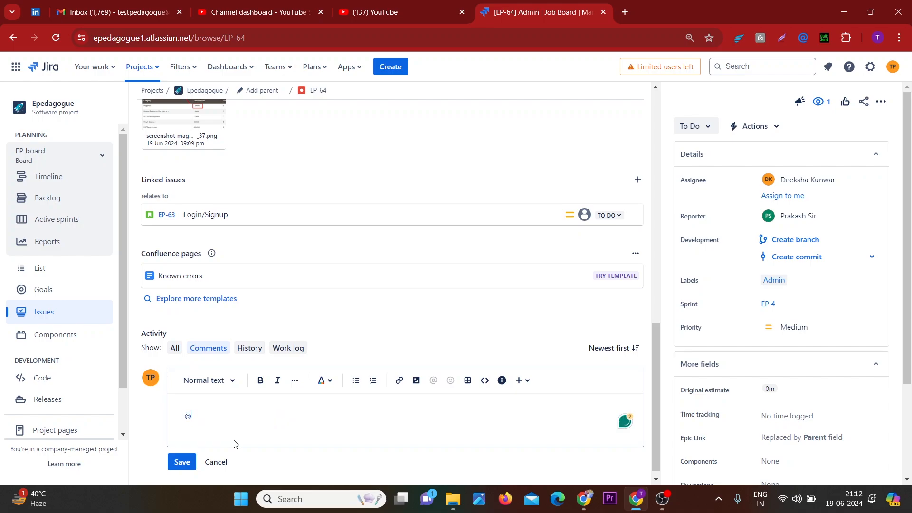
text(dee)
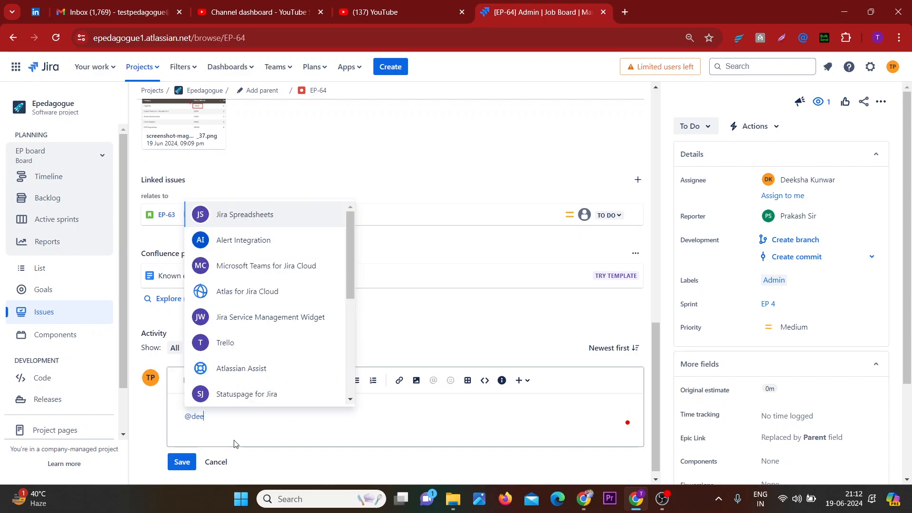
key(Return)
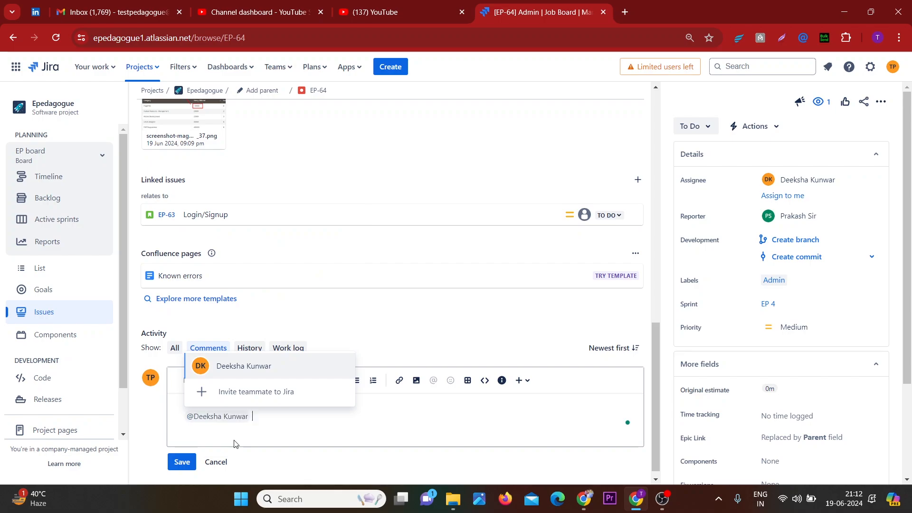
text(Please)
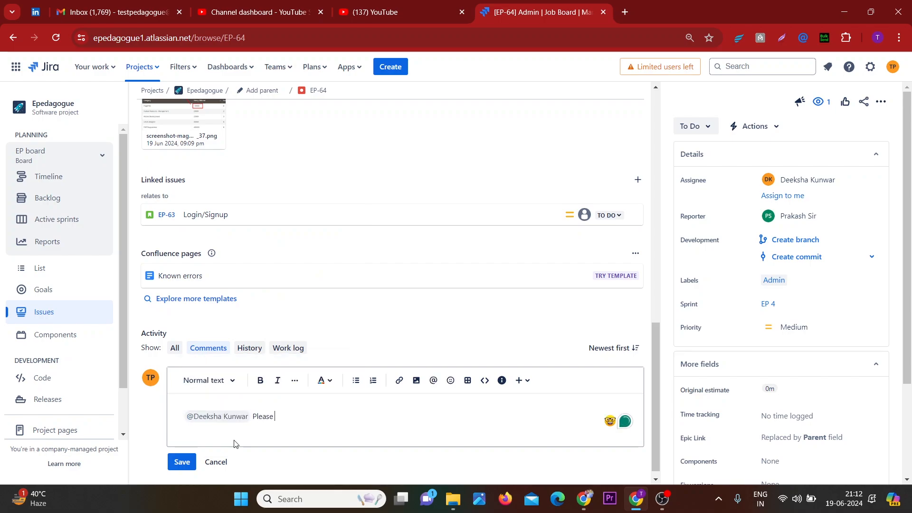
text( fix this on prio)
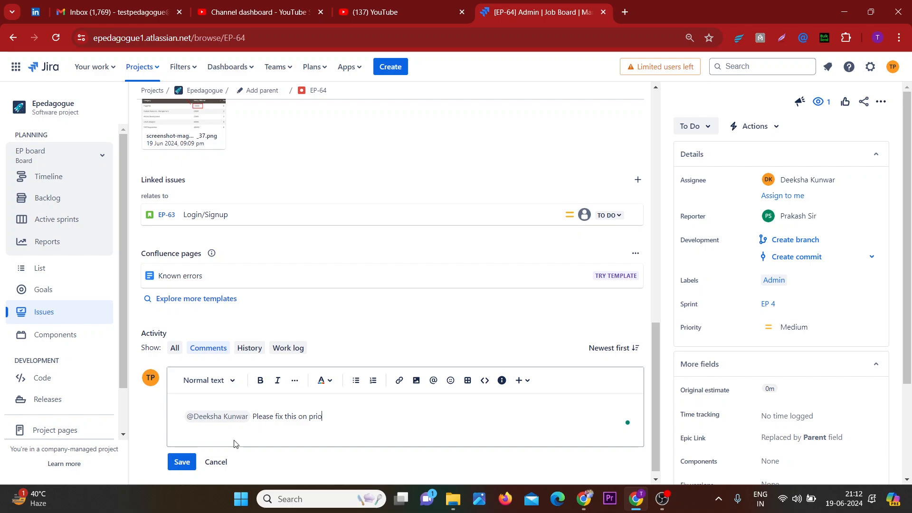
text(rity)
click(182, 462)
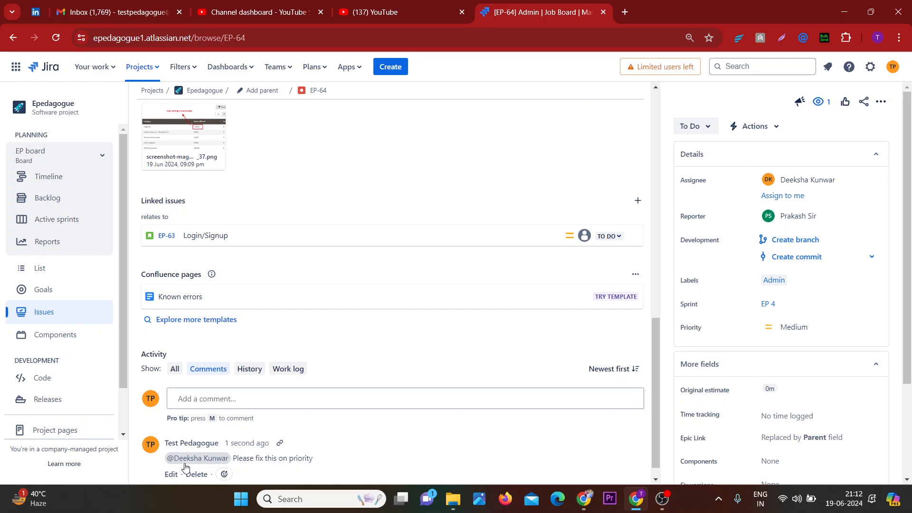
Change the issue's status to In Progress
click(257, 404)
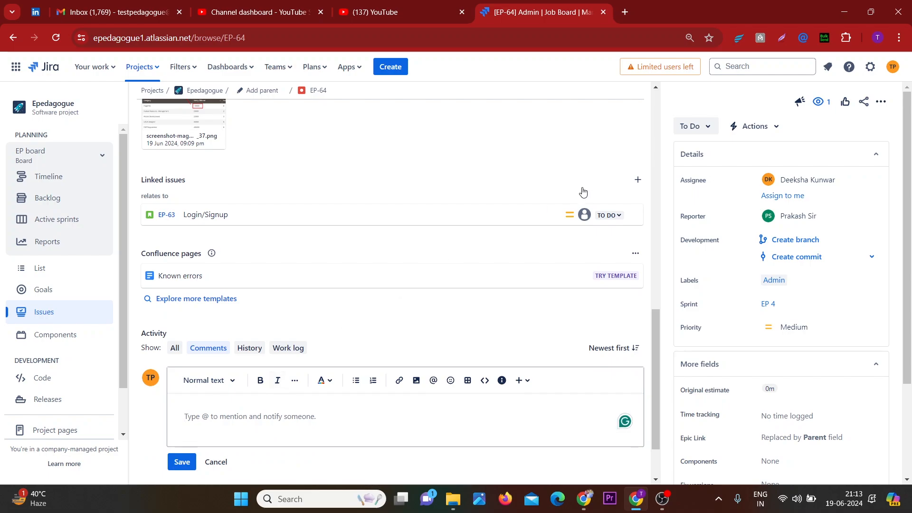
click(703, 133)
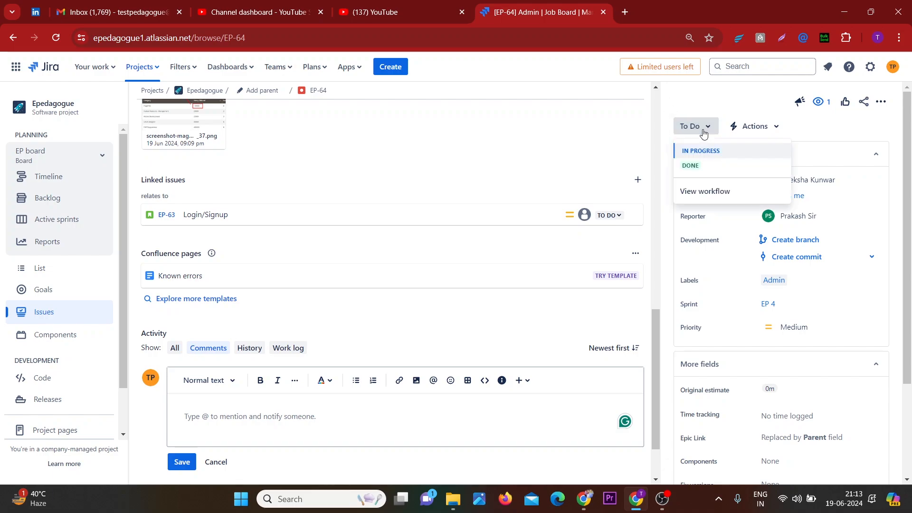
click(705, 151)
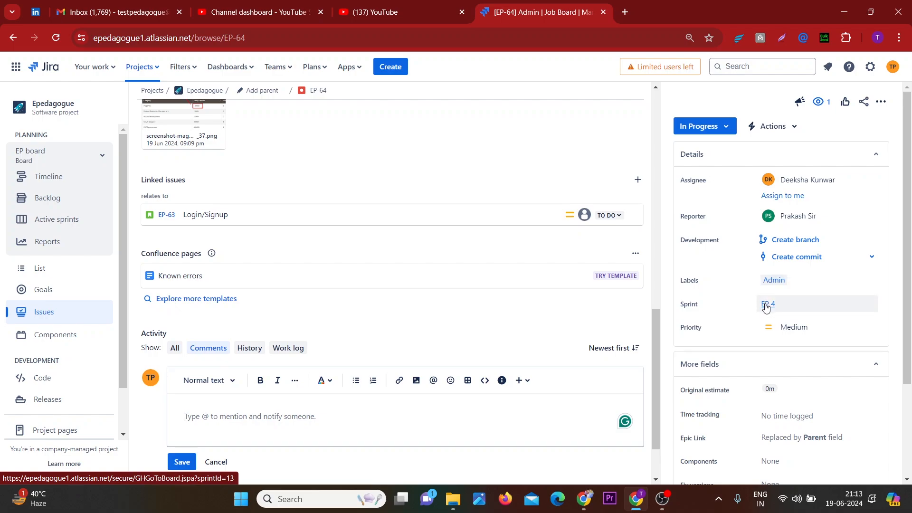
scroll(777, 333, down, 2)
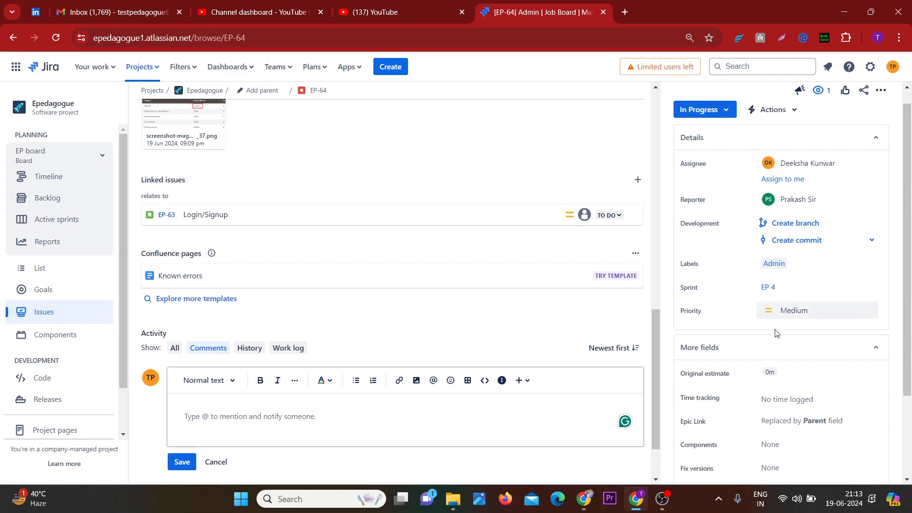
scroll(777, 333, down, 1)
scroll(777, 334, up, 2)
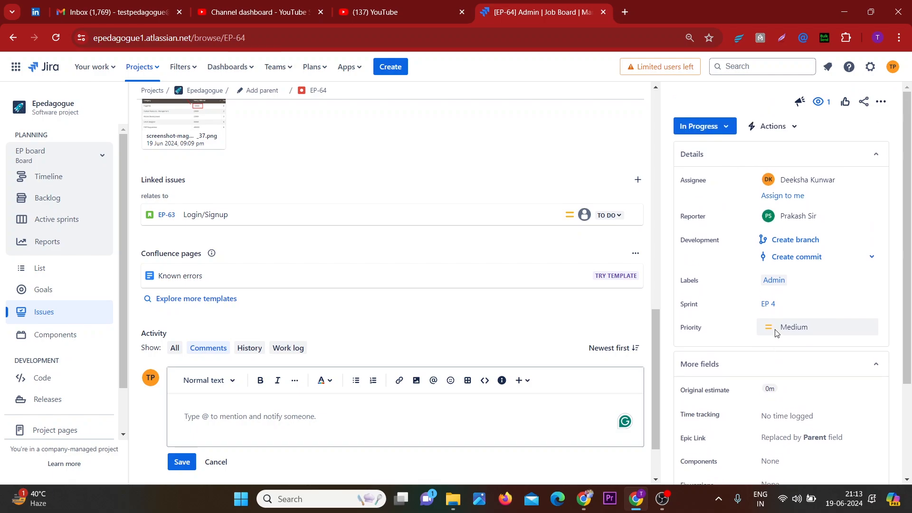
scroll(446, 182, up, 6)
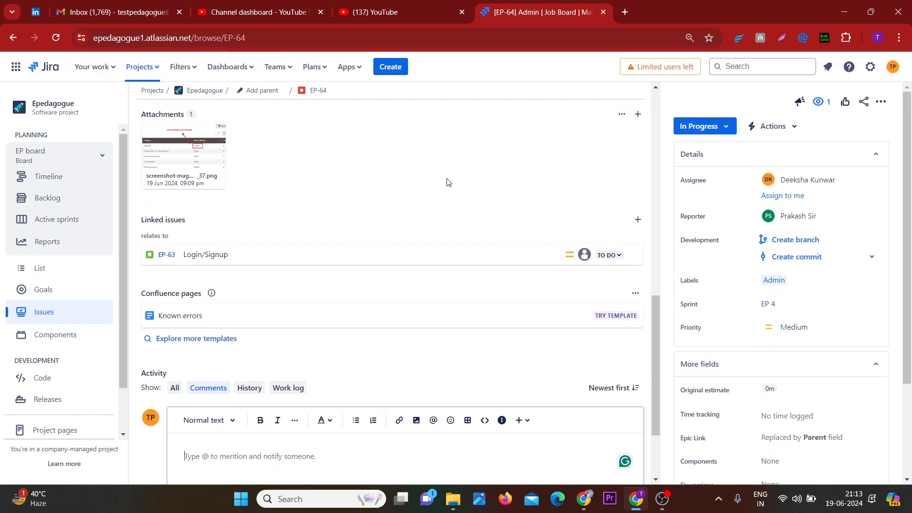
scroll(447, 182, up, 7)
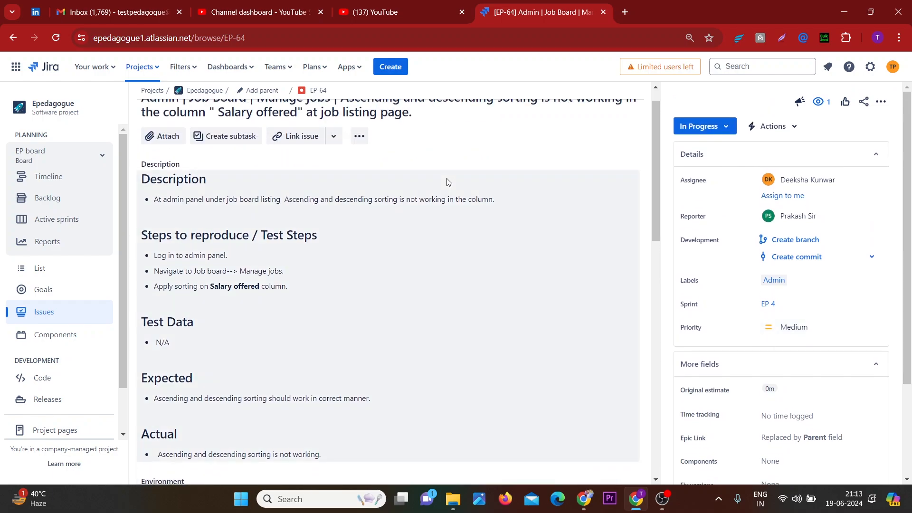